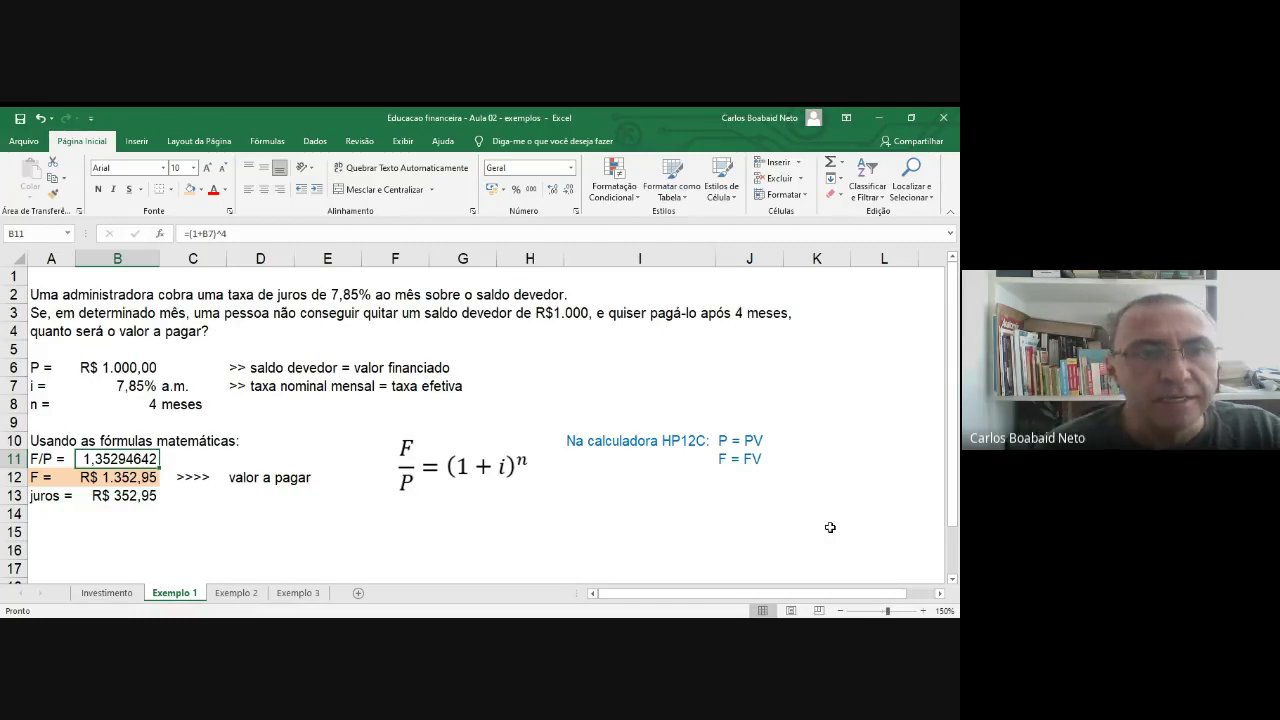
Step: Read the credit balance problem statement in rows 2 to 4 of the Exemplo 1 sheet
{"action": "left_click", "coordinate": [128, 336]}
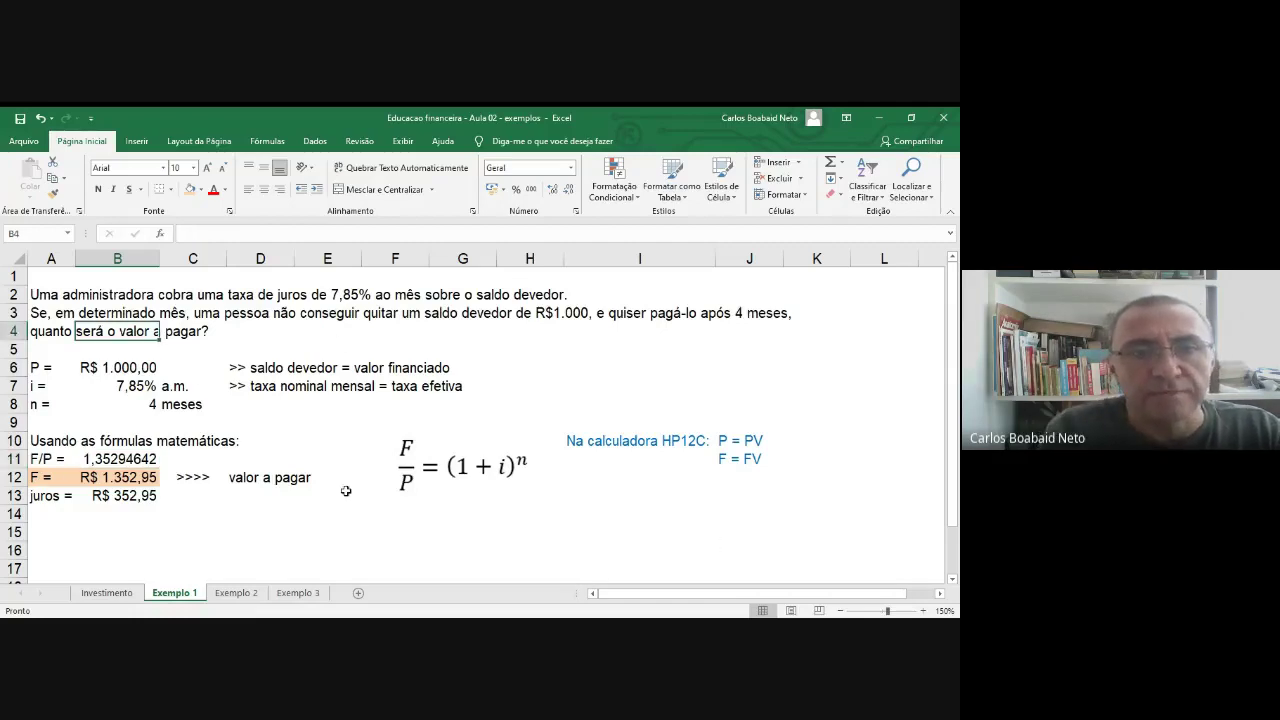
{"action": "key", "text": "Left"}
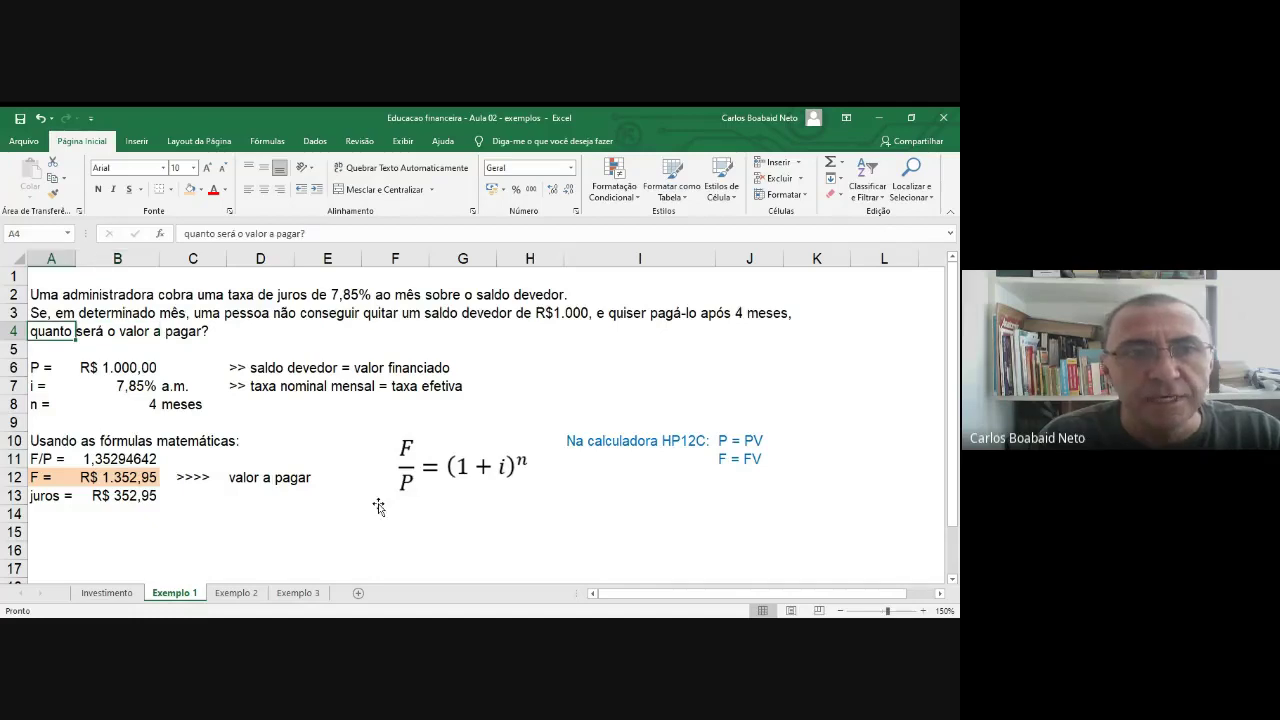
{"action": "key", "text": "Up"}
{"action": "key", "text": "Up"}
{"action": "key", "text": "Up"}
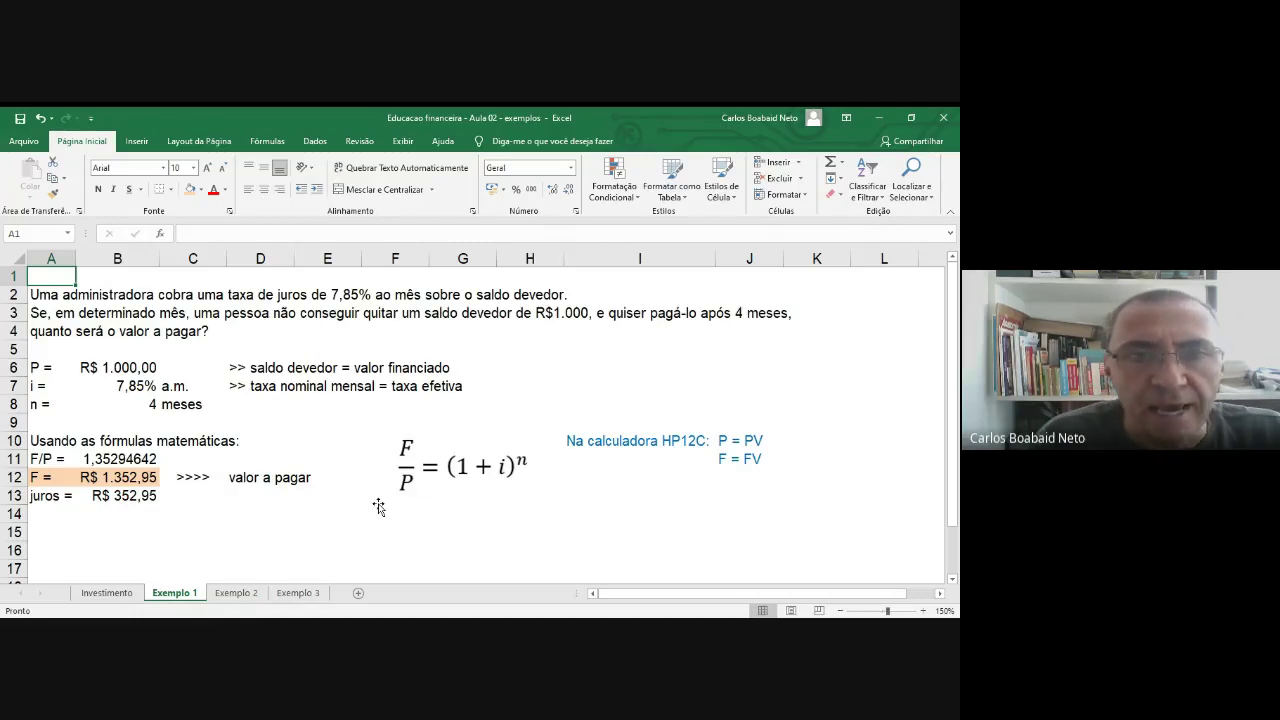
{"action": "key", "text": "Down"}
{"action": "key", "text": "Down"}
{"action": "key", "text": "Down"}
{"action": "key", "text": "Down"}
{"action": "key", "text": "Down"}
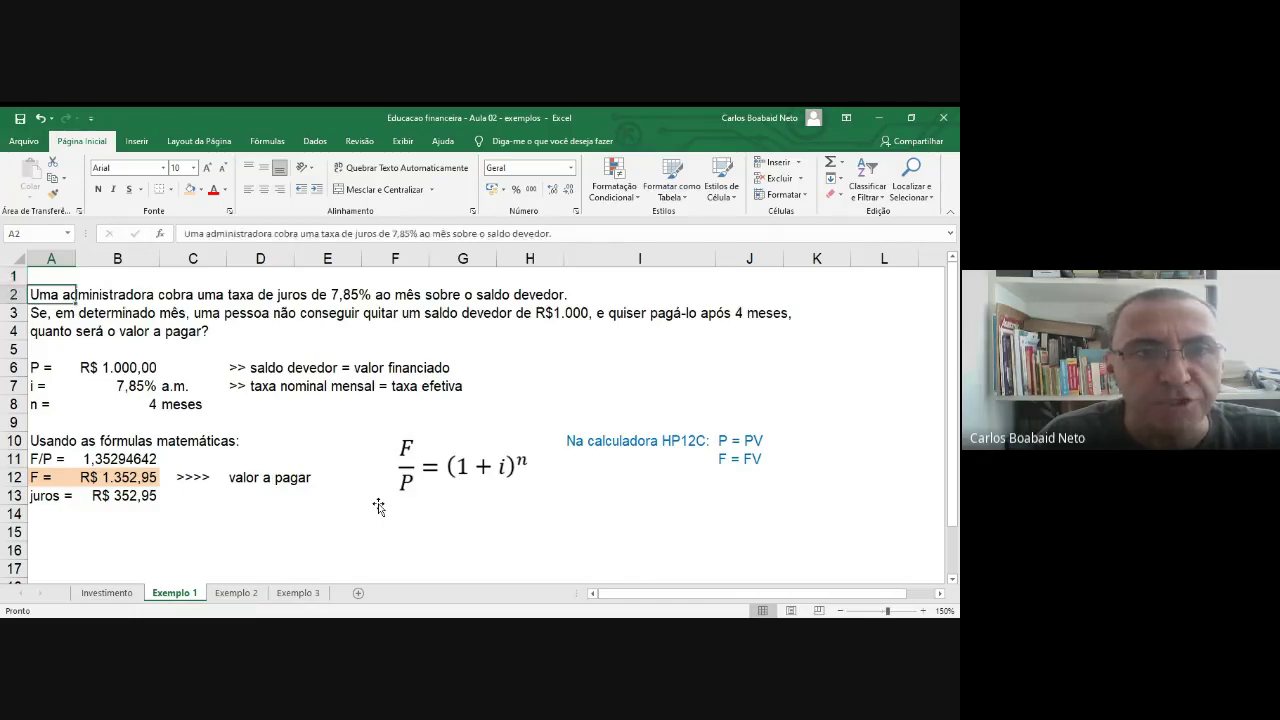
Step: Examine the problem's input data in rows 6 to 8: principal P, monthly interest rate i and number of months n
{"action": "key", "text": "Right"}
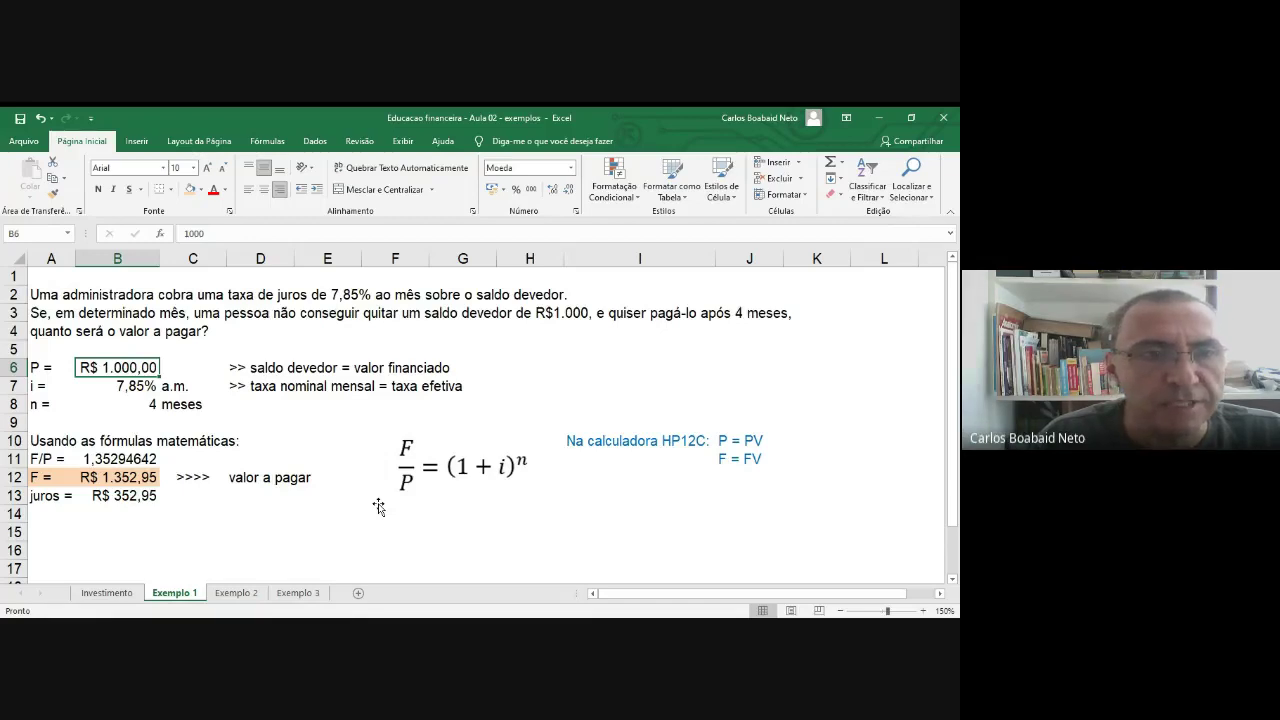
{"action": "key", "text": "Left"}
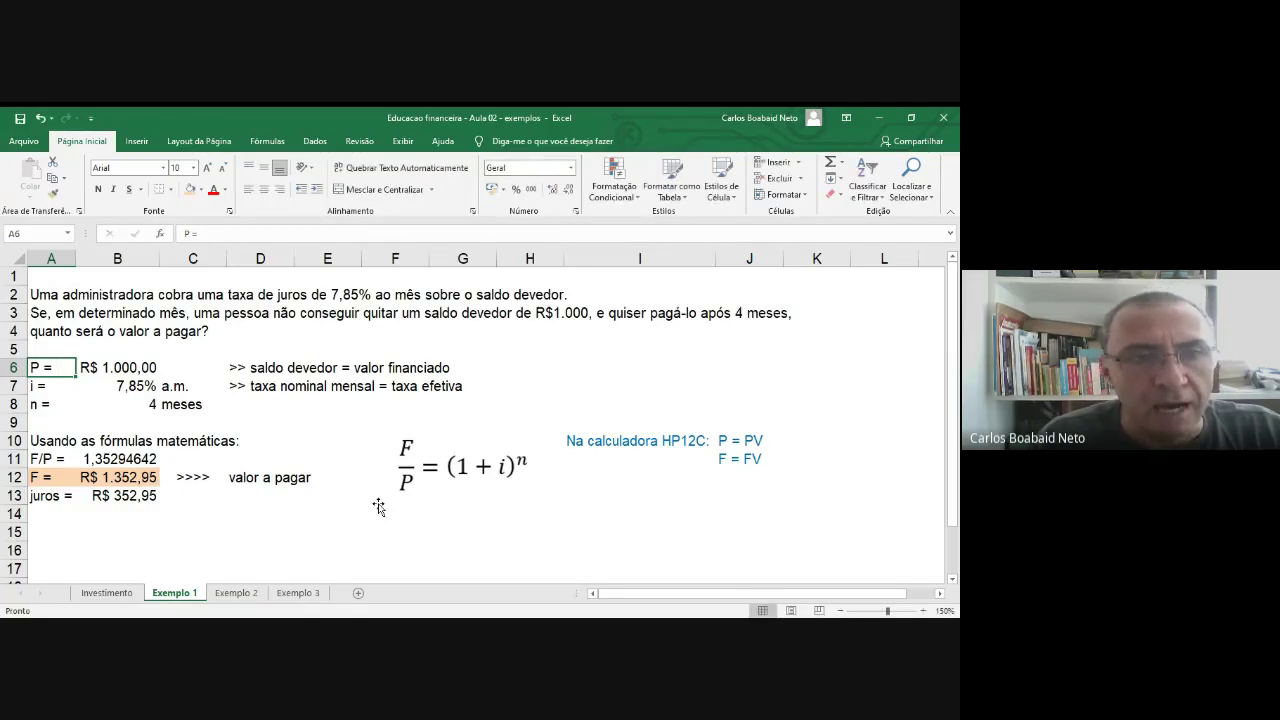
{"action": "key", "text": "Down"}
{"action": "key", "text": "Right"}
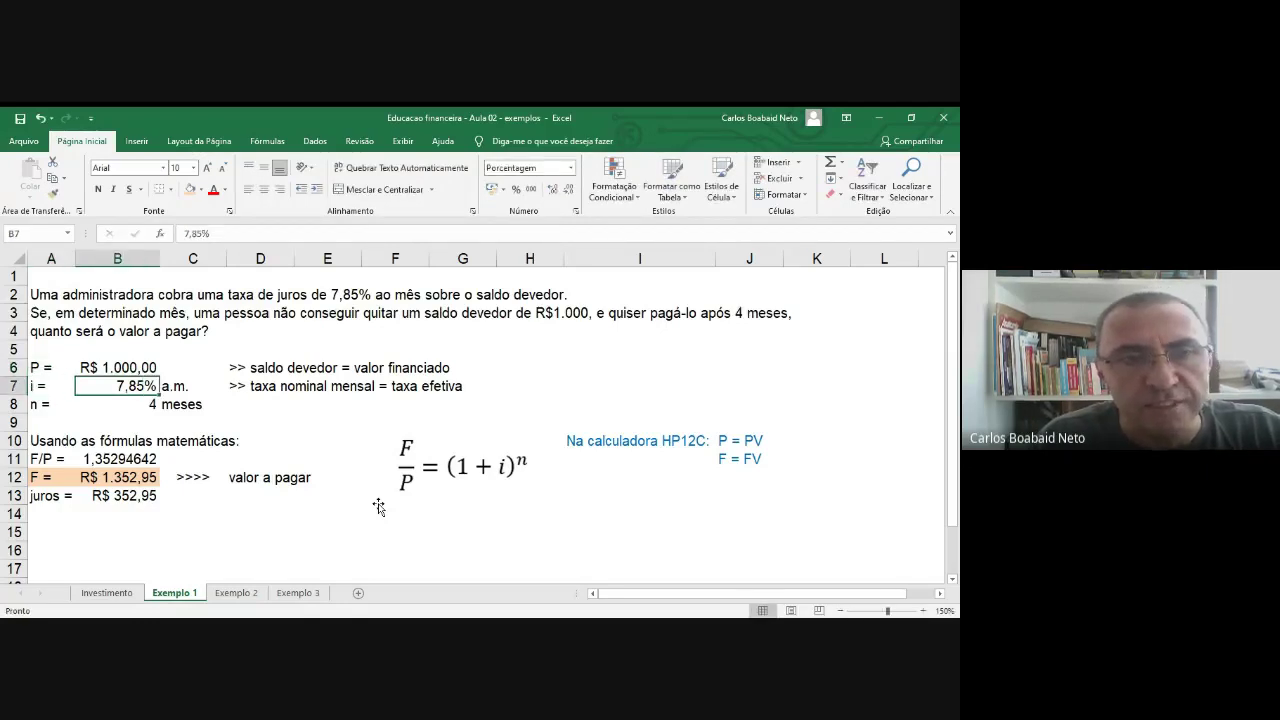
{"action": "key", "text": "Right"}
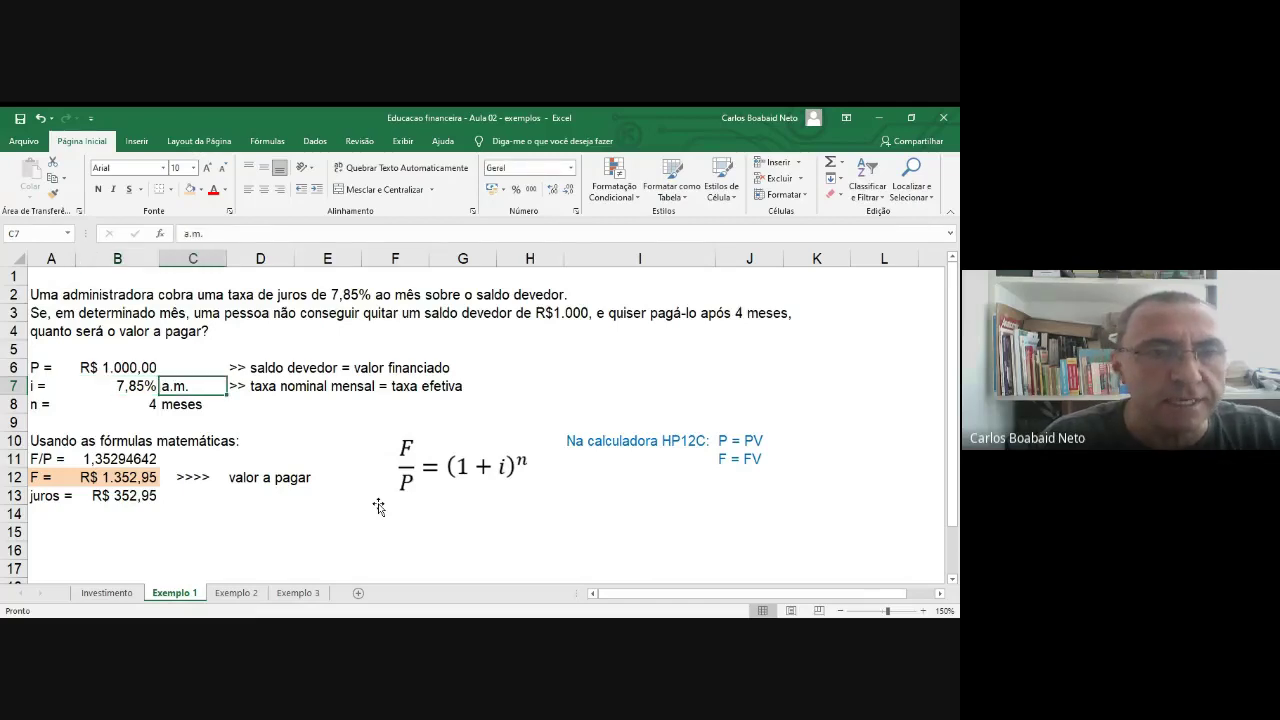
{"action": "key", "text": "Left"}
{"action": "key", "text": "Left"}
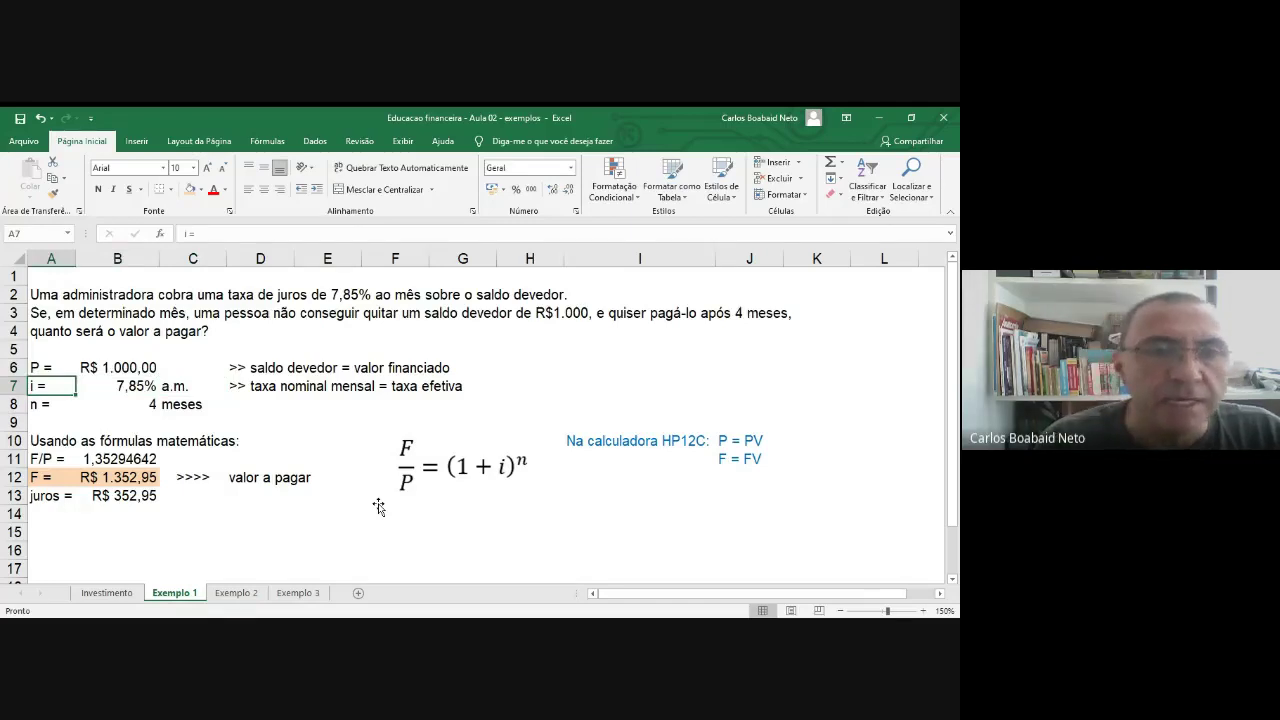
{"action": "key", "text": "Down"}
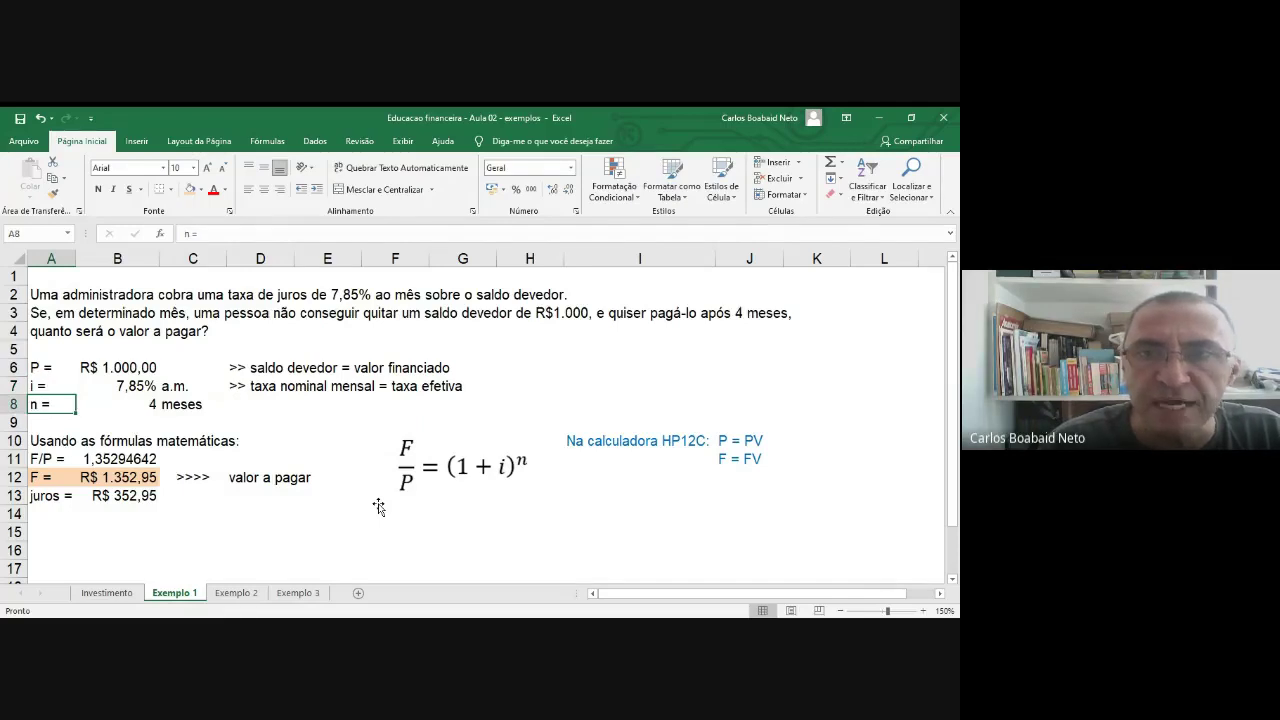
{"action": "key", "text": "shift+Right"}
{"action": "key", "text": "shift+Left"}
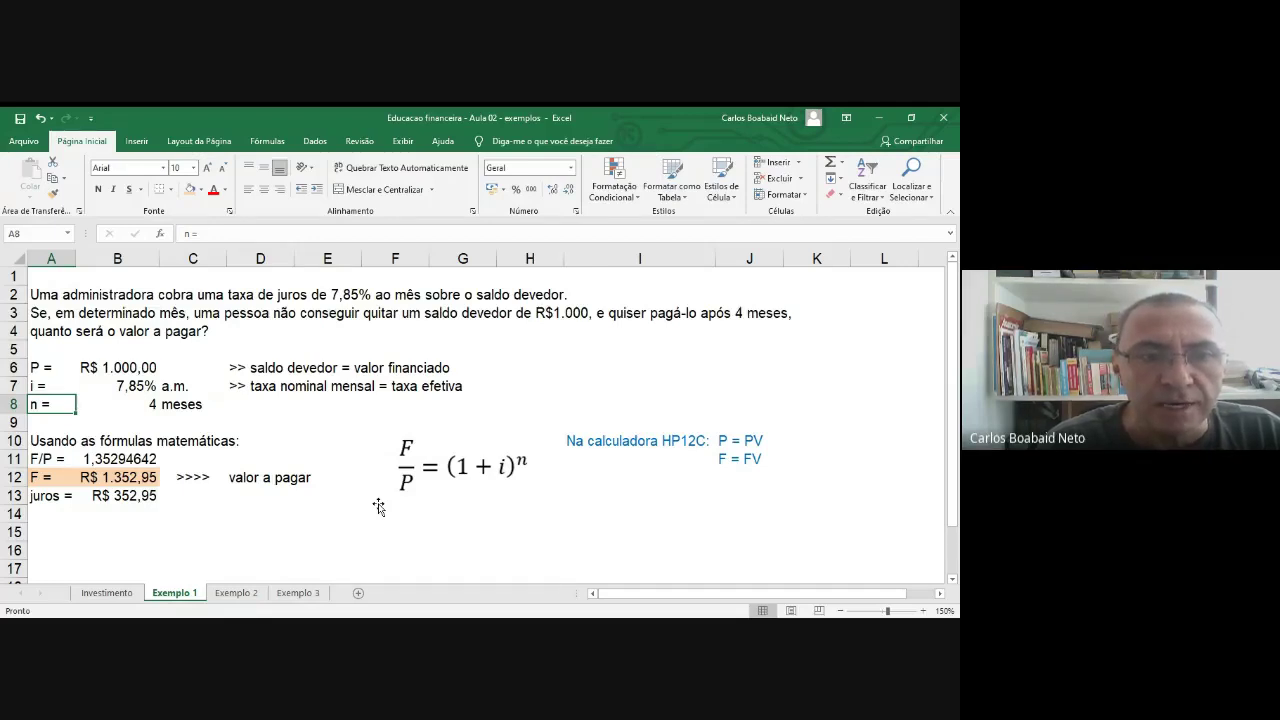
Step: Shift the F/P = (1 + i)^n equation image slightly to the left beside the F/P calculation
{"action": "key", "text": "Down"}
{"action": "key", "text": "Down"}
{"action": "key", "text": "Down"}
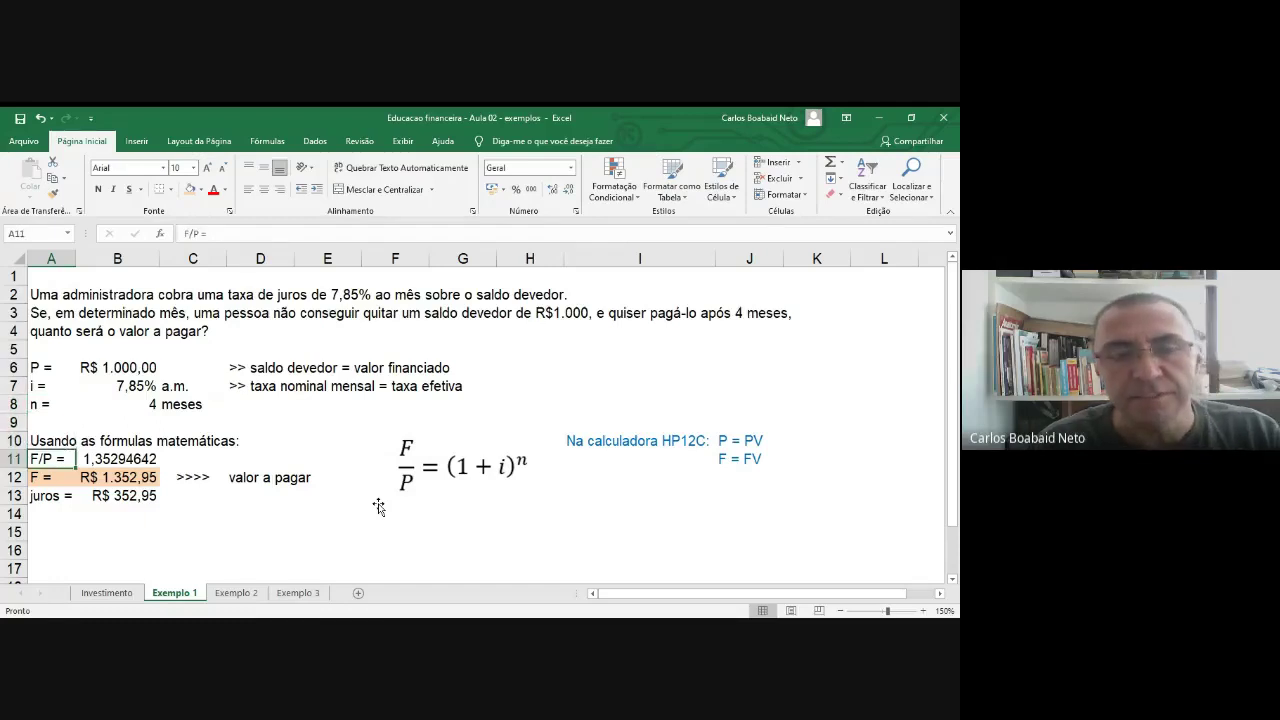
{"action": "left_click", "coordinate": [483, 468]}
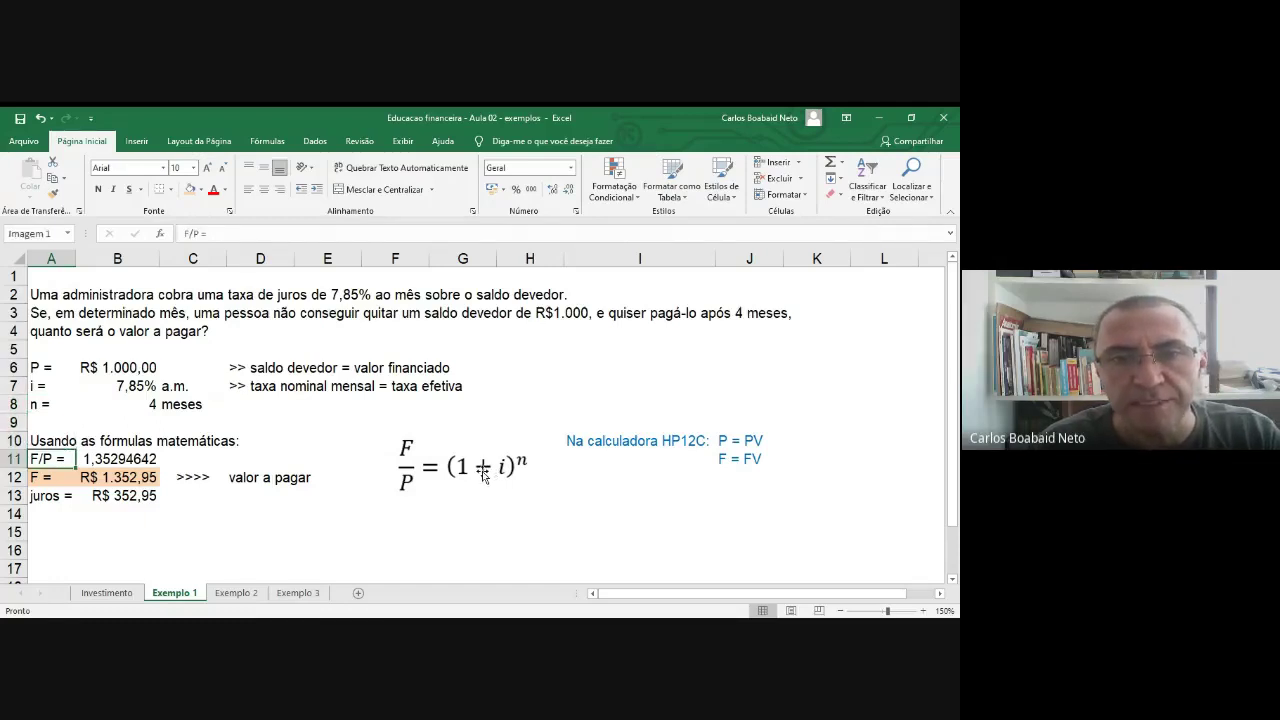
{"action": "left_click_drag", "start_coordinate": [483, 468], "coordinate": [474, 468]}
{"action": "left_click", "coordinate": [481, 512]}
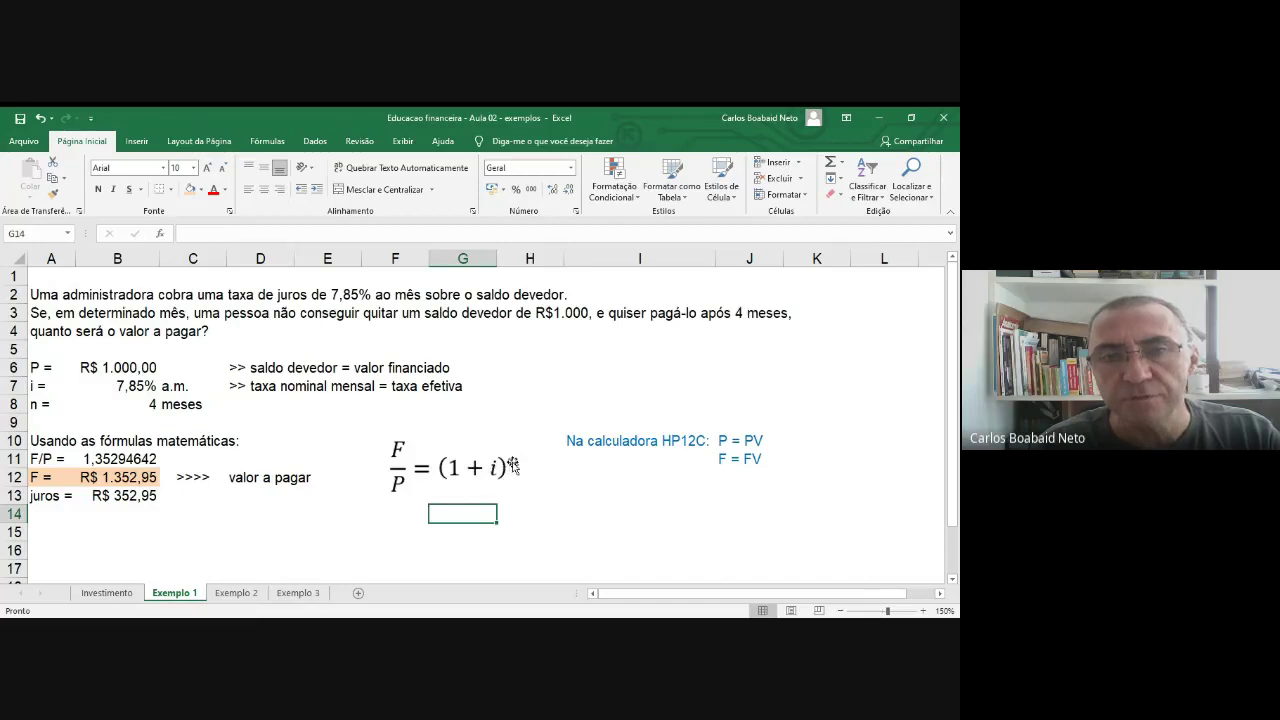
Step: Replace the fixed exponent in the F/P formula in B11 with a reference to n, making it =(1+B7)^B8
{"action": "left_click", "coordinate": [110, 385]}
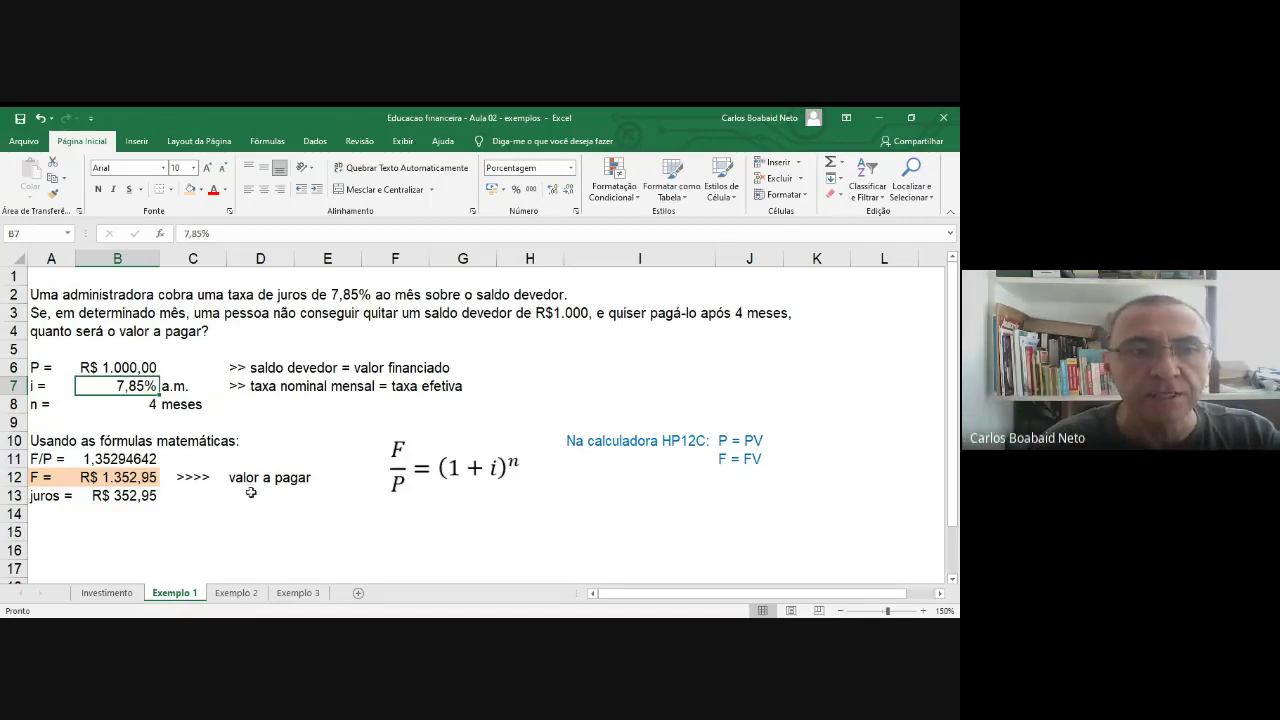
{"action": "left_click", "coordinate": [137, 464]}
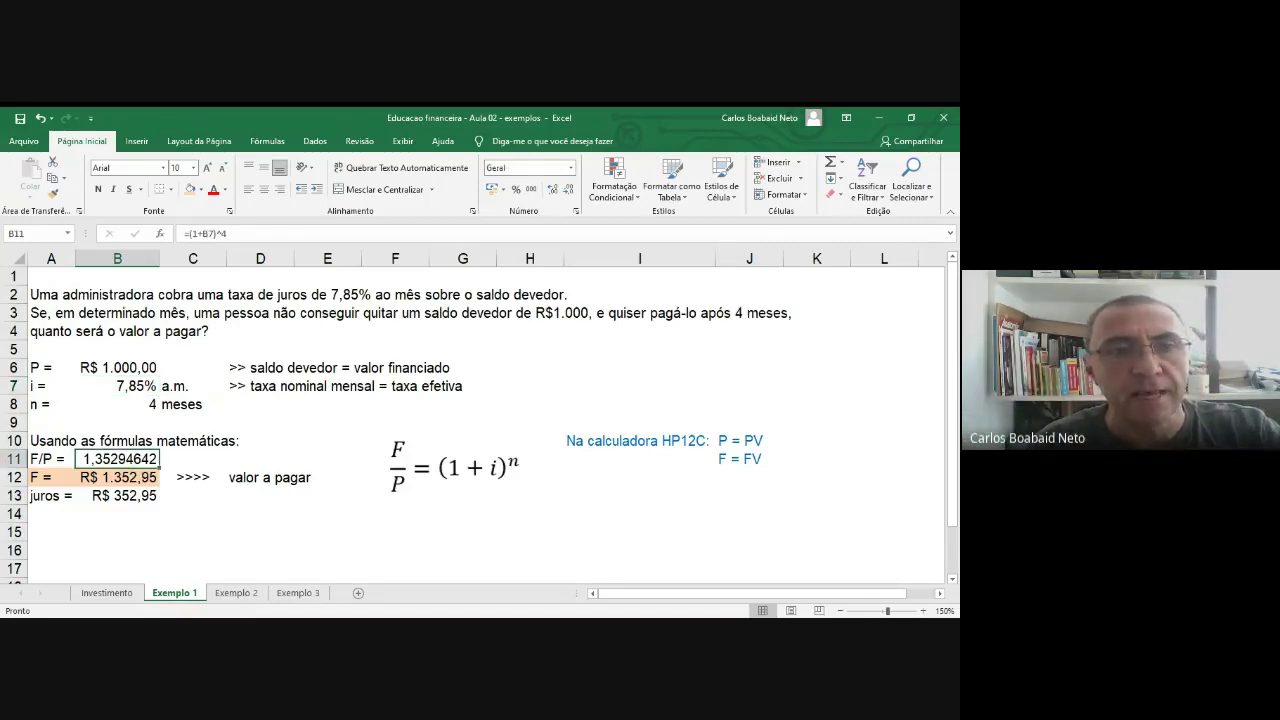
{"action": "left_click", "coordinate": [134, 388]}
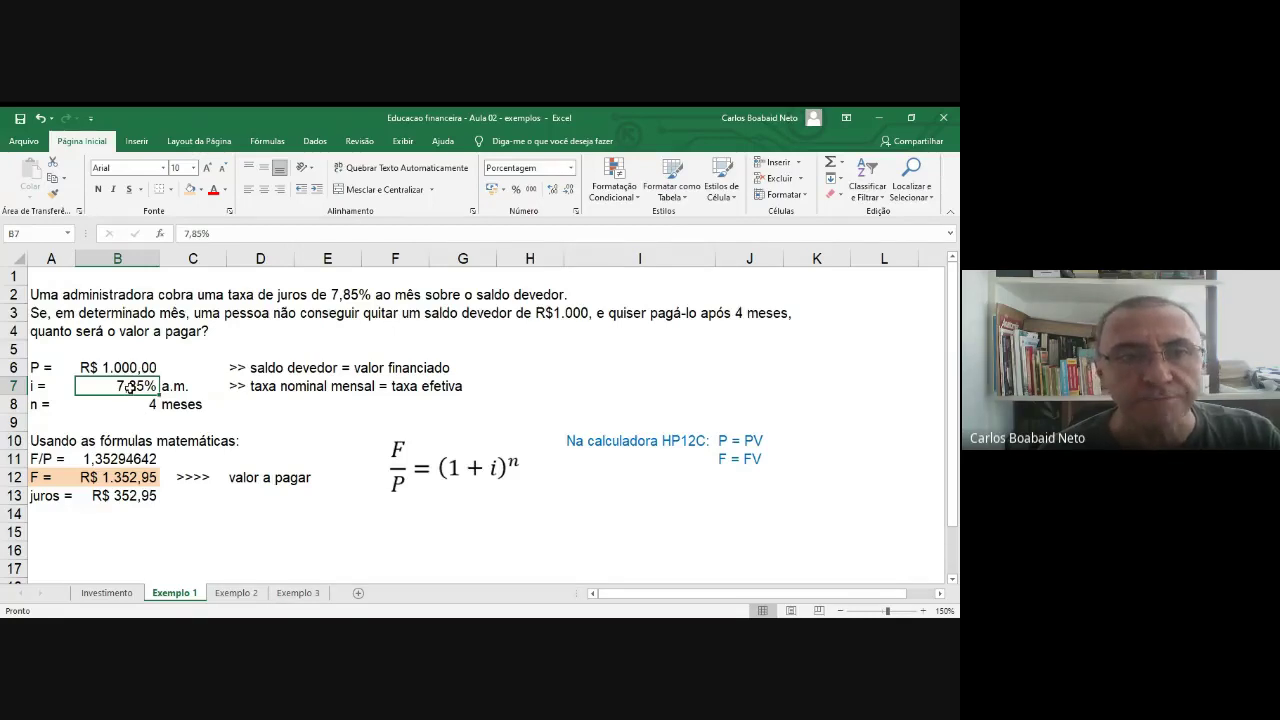
{"action": "left_click", "coordinate": [120, 462]}
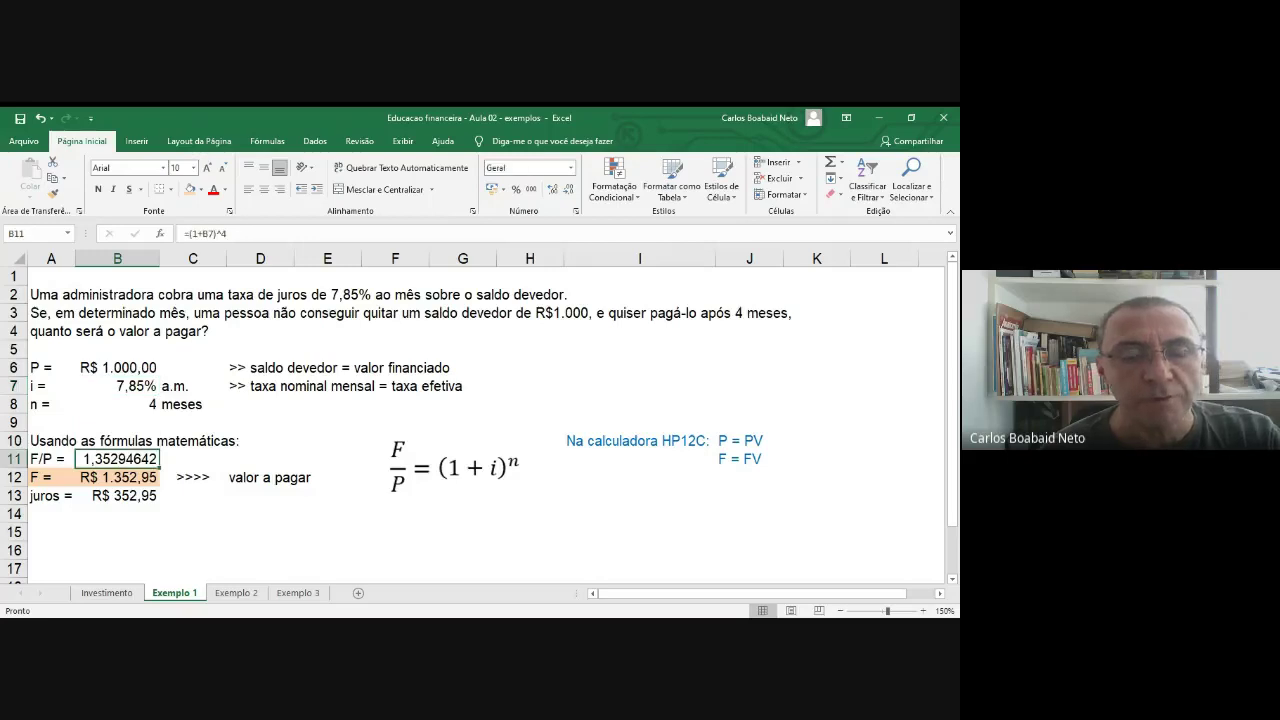
{"action": "key", "text": "F2"}
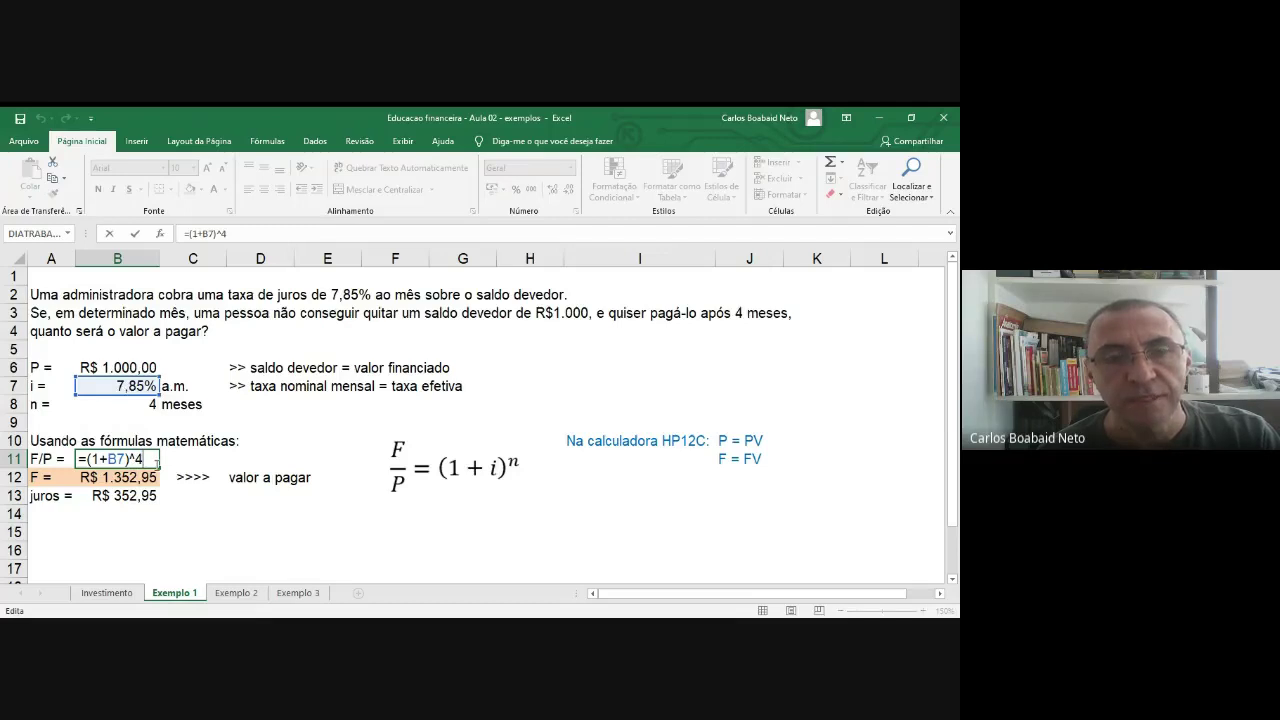
{"action": "left_click", "coordinate": [117, 405]}
{"action": "left_click", "coordinate": [117, 405]}
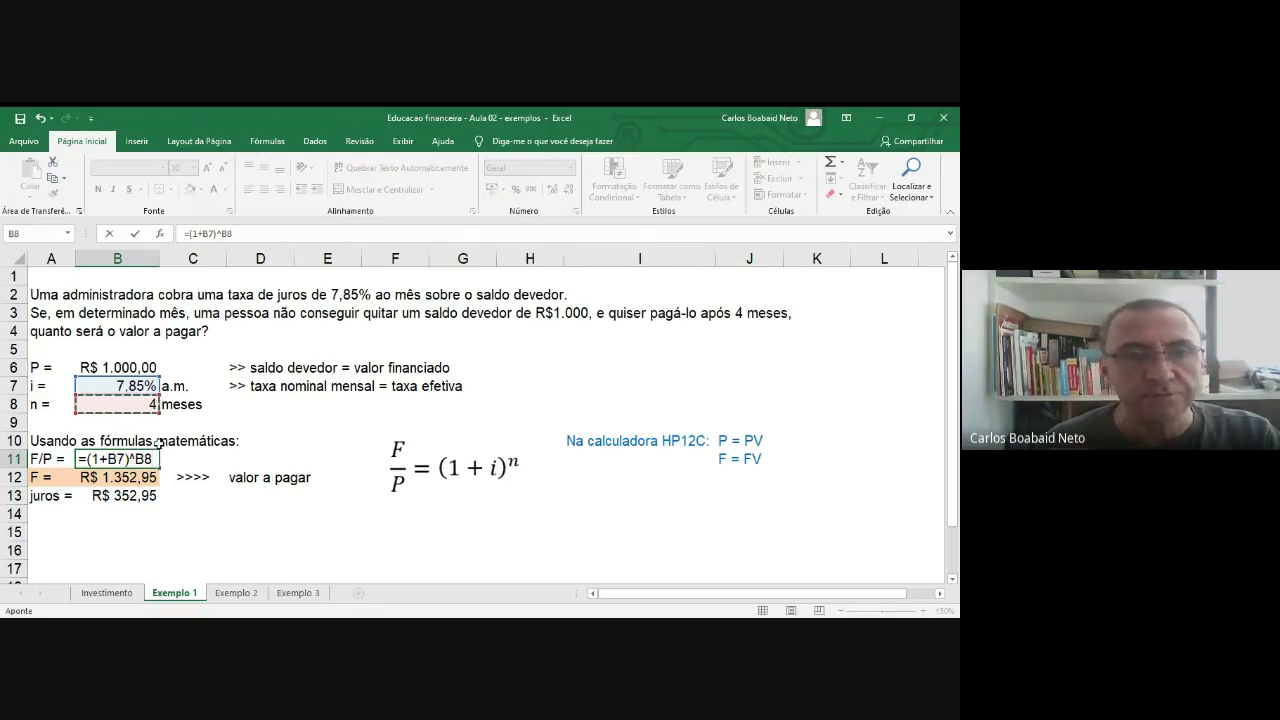
{"action": "key", "text": "Return"}
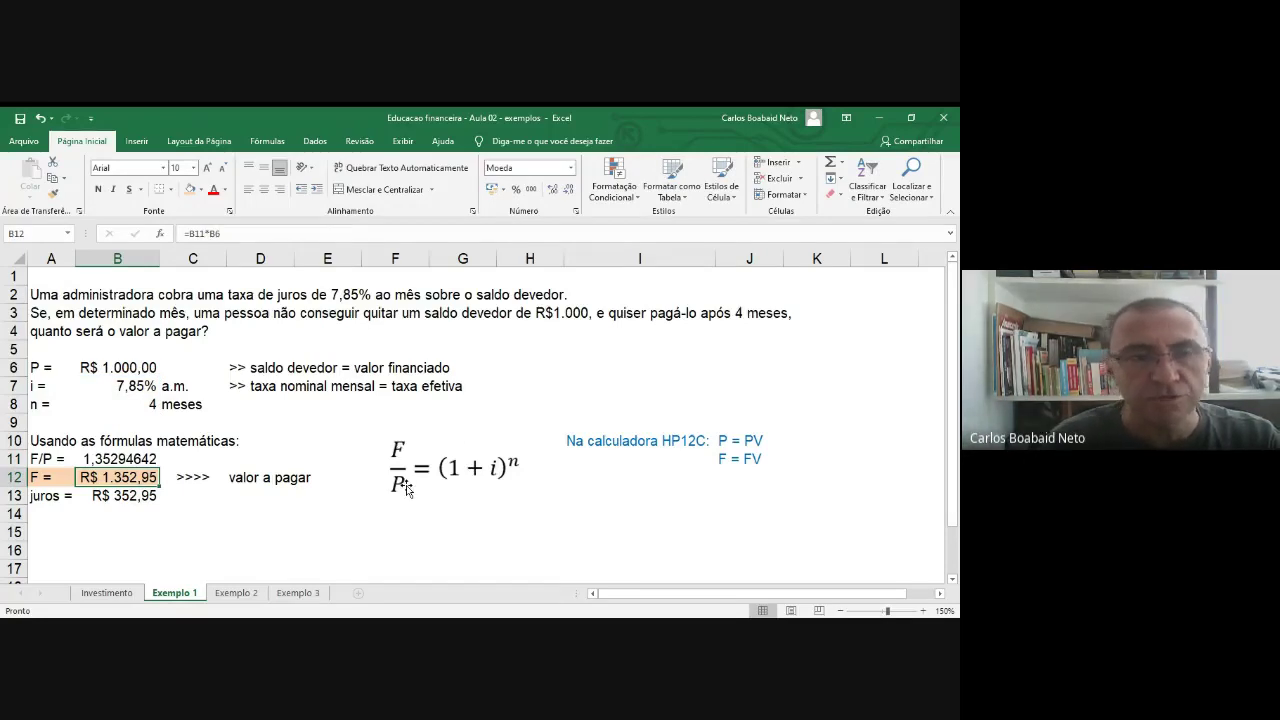
Step: Inspect the formulas for F/P in B11, the amount payable F in B12 and the interest (juros) in B13 without changing them
{"action": "left_click", "coordinate": [137, 459]}
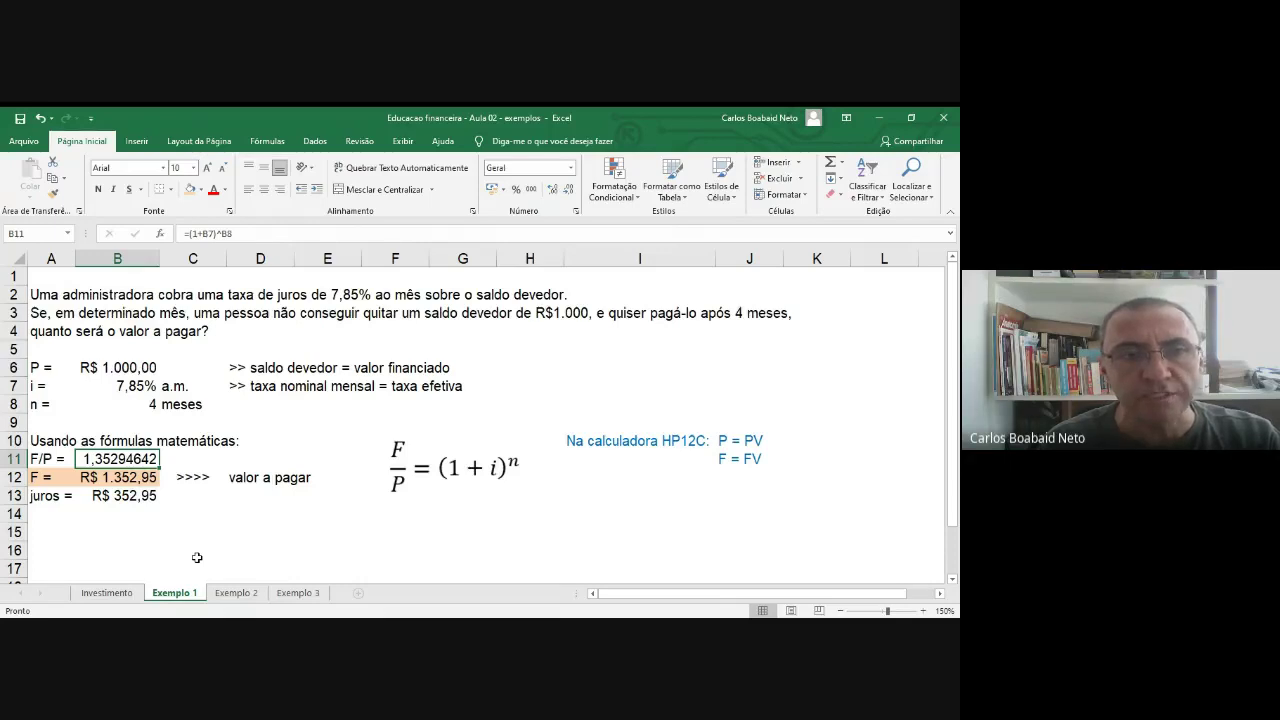
{"action": "key", "text": "Left"}
{"action": "key", "text": "Down"}
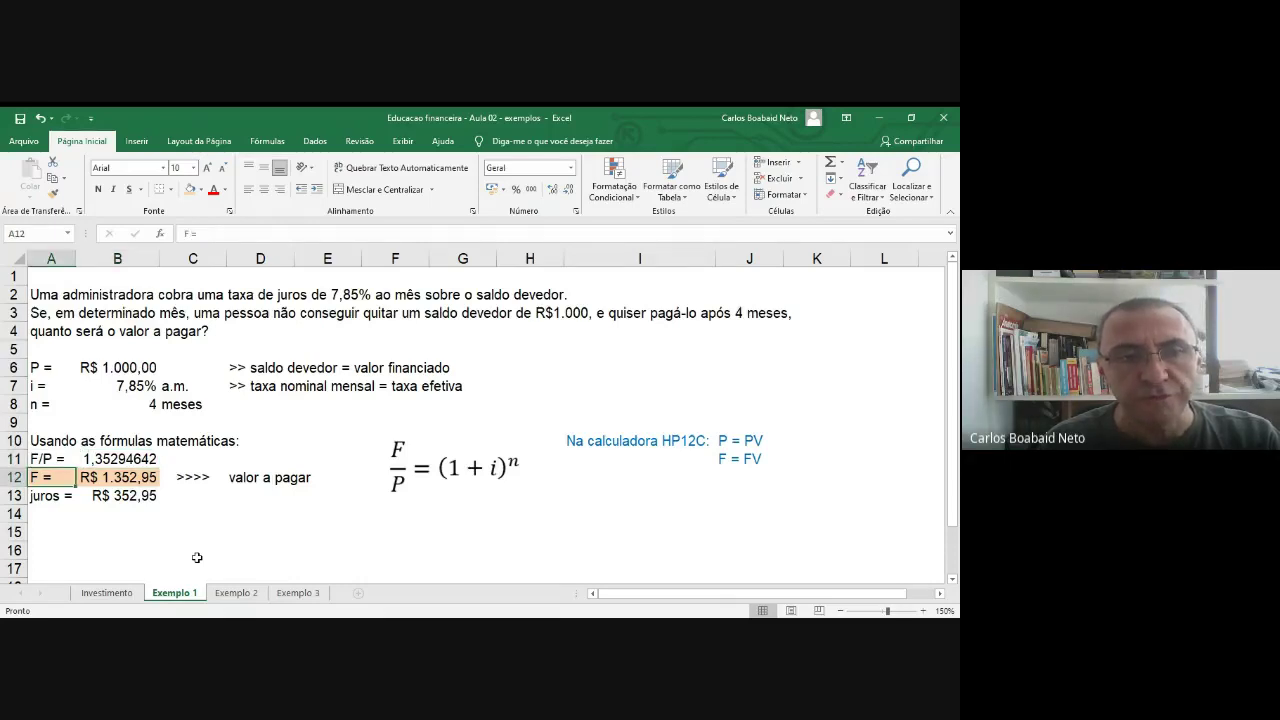
{"action": "key", "text": "Right"}
{"action": "key", "text": "F2"}
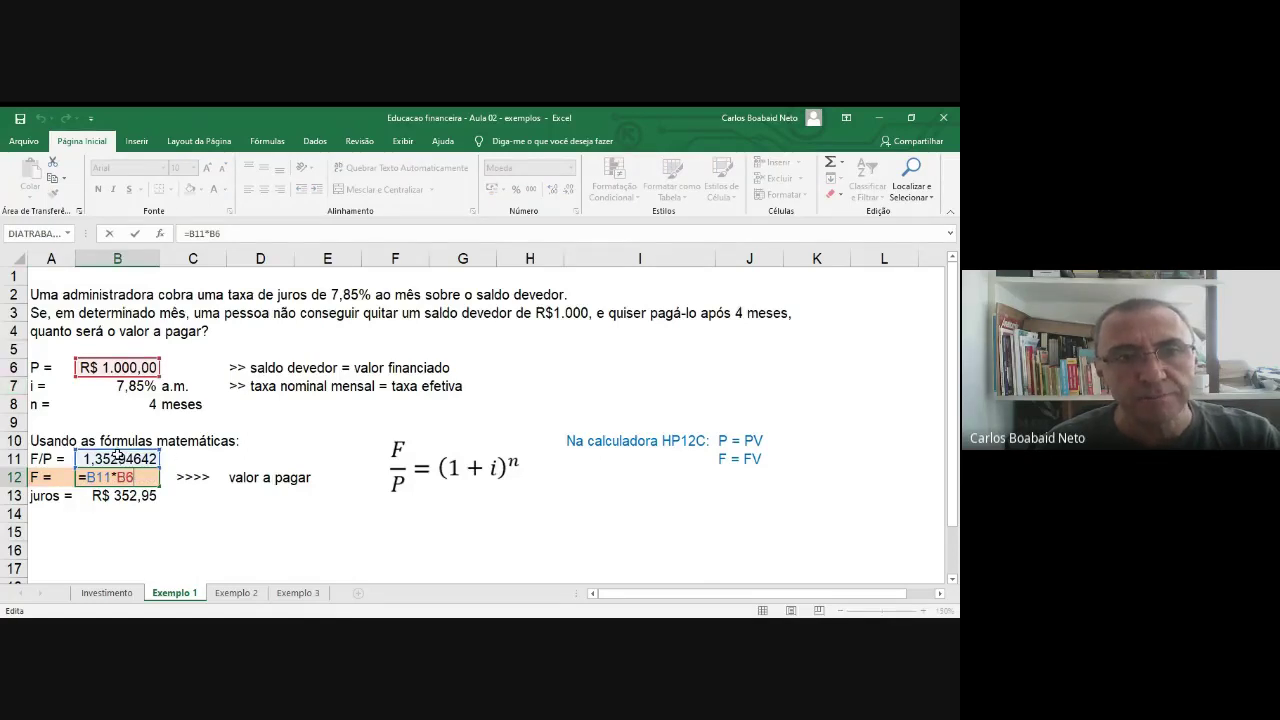
{"action": "left_click", "coordinate": [155, 542]}
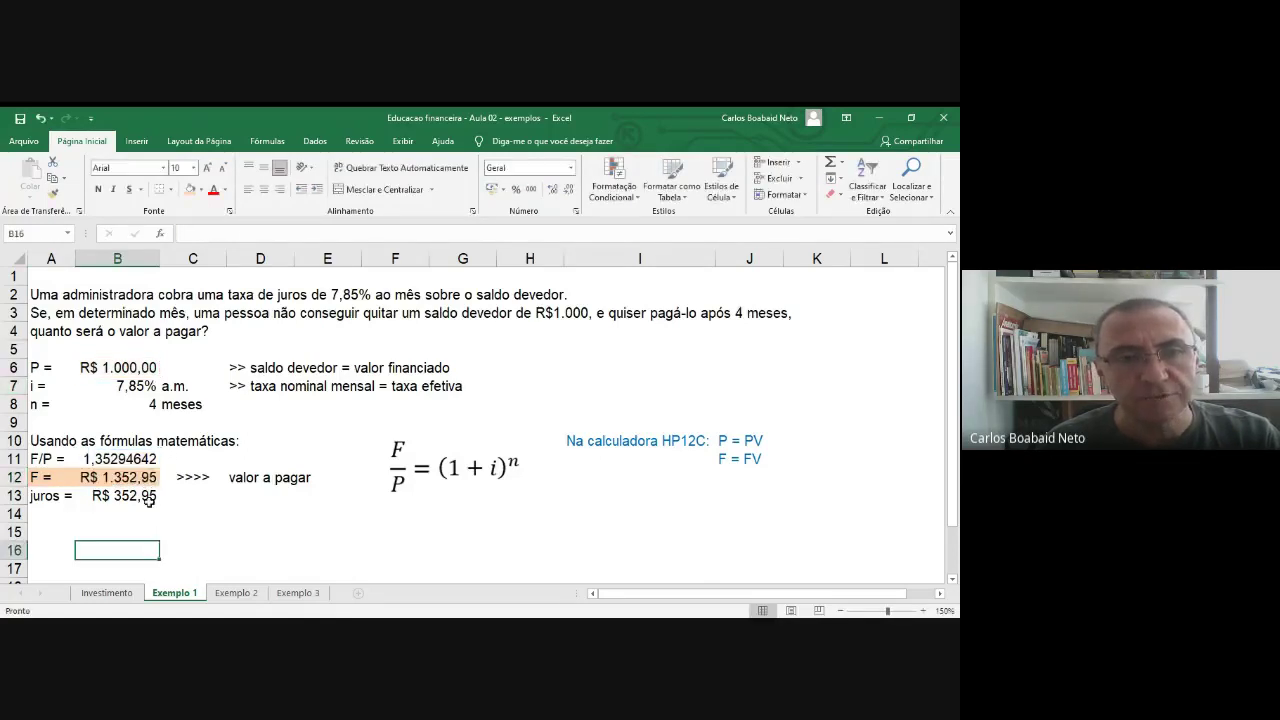
{"action": "left_click", "coordinate": [137, 477]}
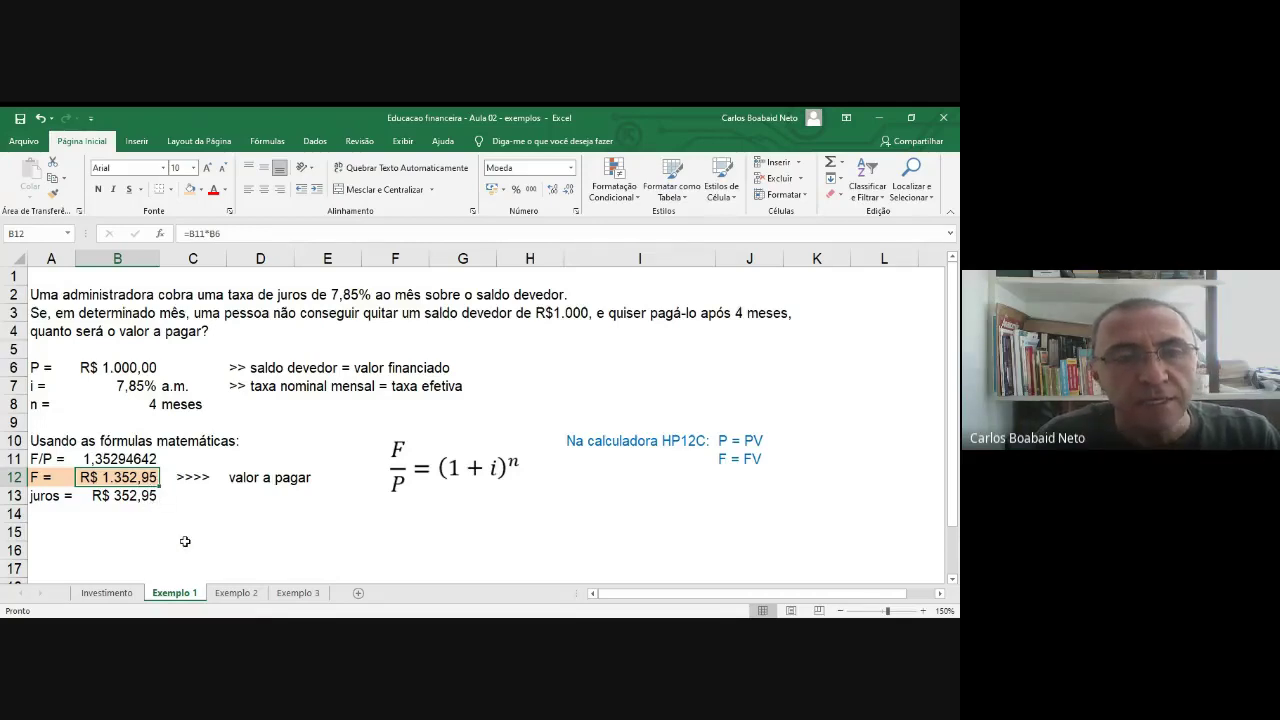
{"action": "key", "text": "Down"}
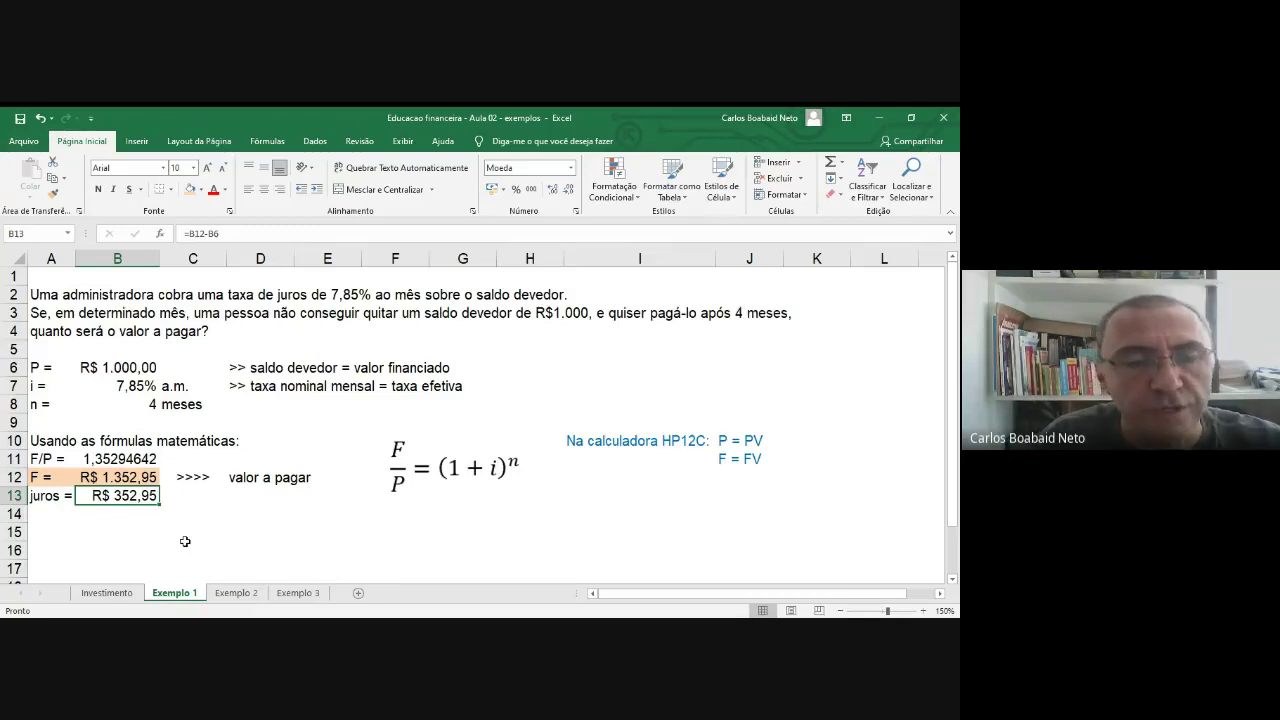
{"action": "key", "text": "F2"}
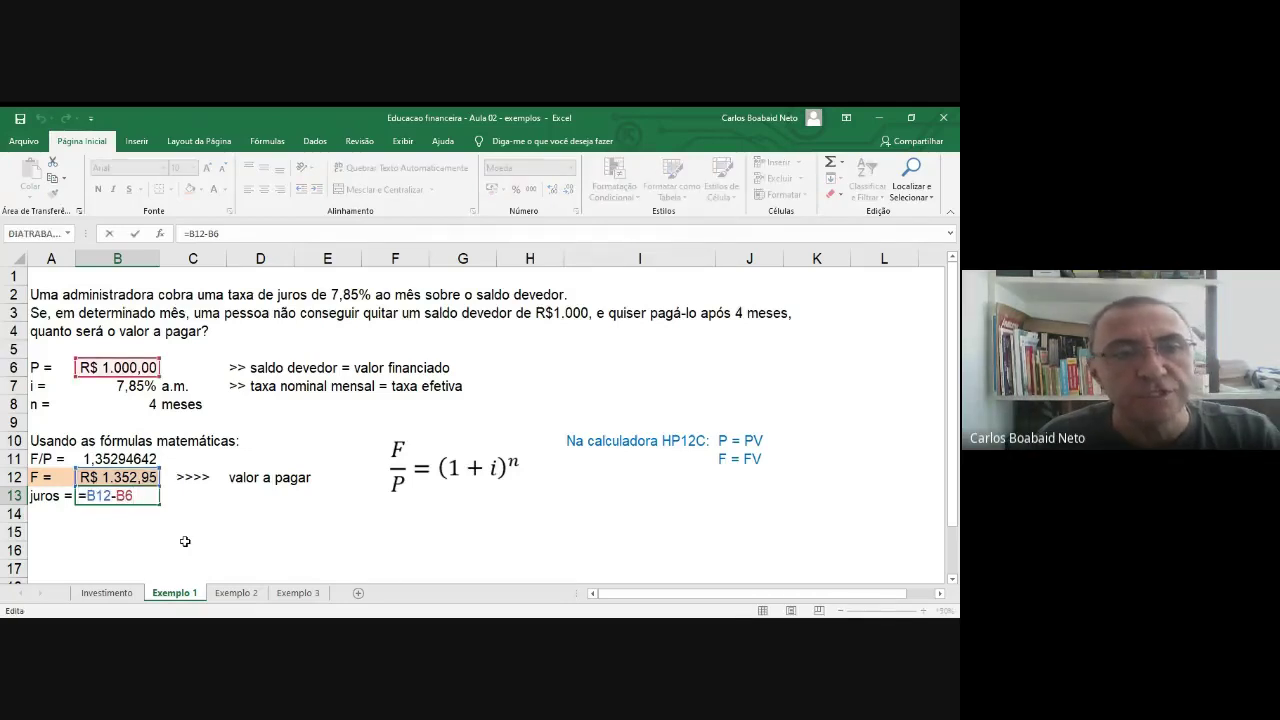
{"action": "key", "text": "Escape"}
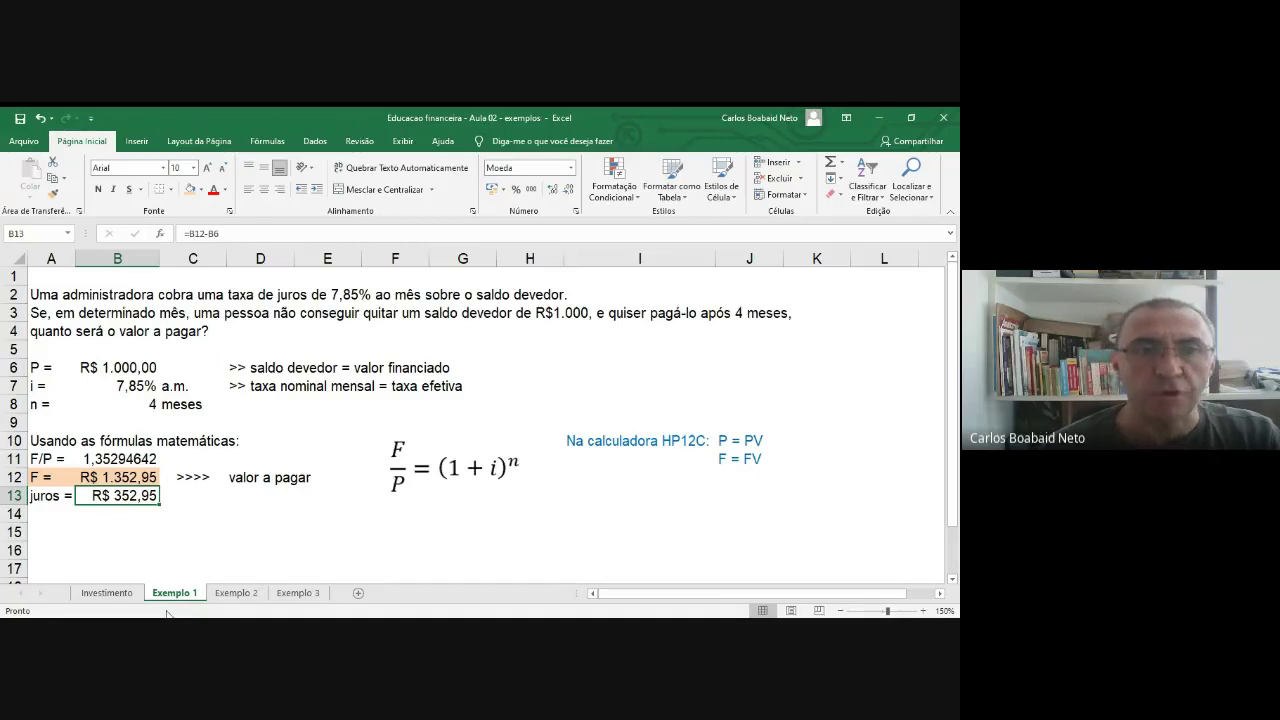
Step: Open the Exemplo 2 sheet and read the share investment problem statement in rows 2 to 4
{"action": "left_click", "coordinate": [227, 597]}
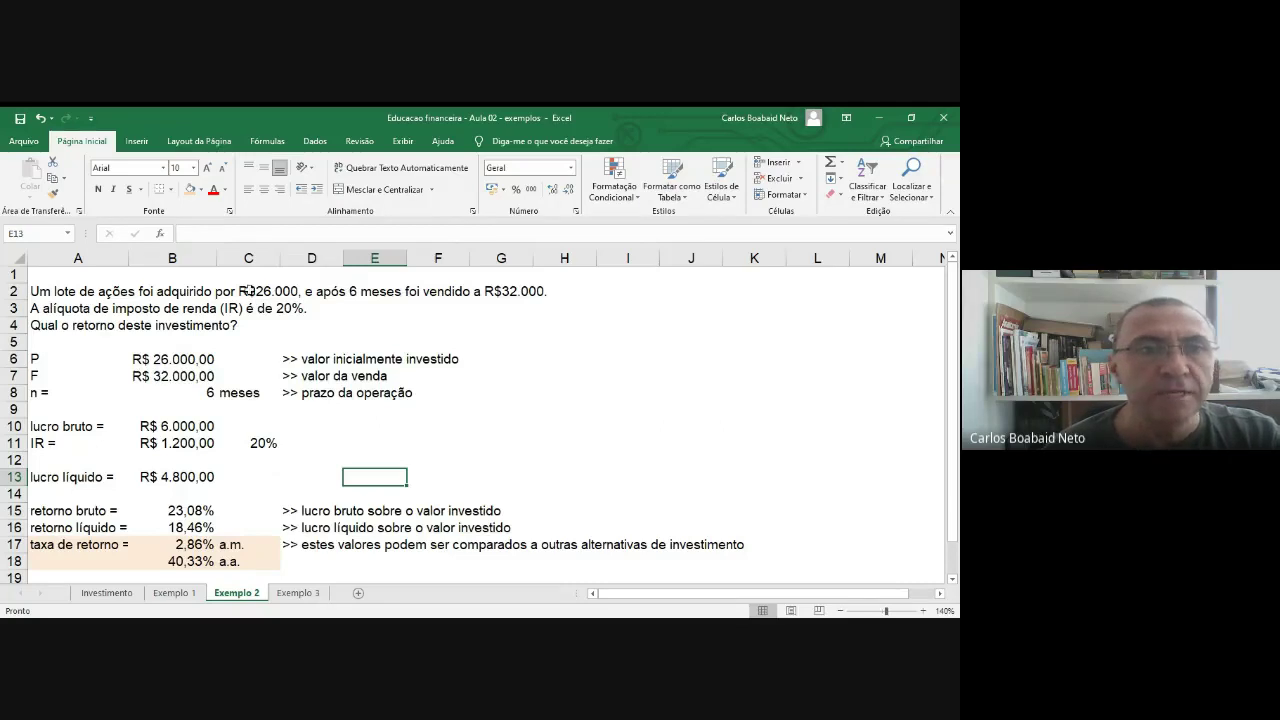
{"action": "left_click", "coordinate": [173, 306]}
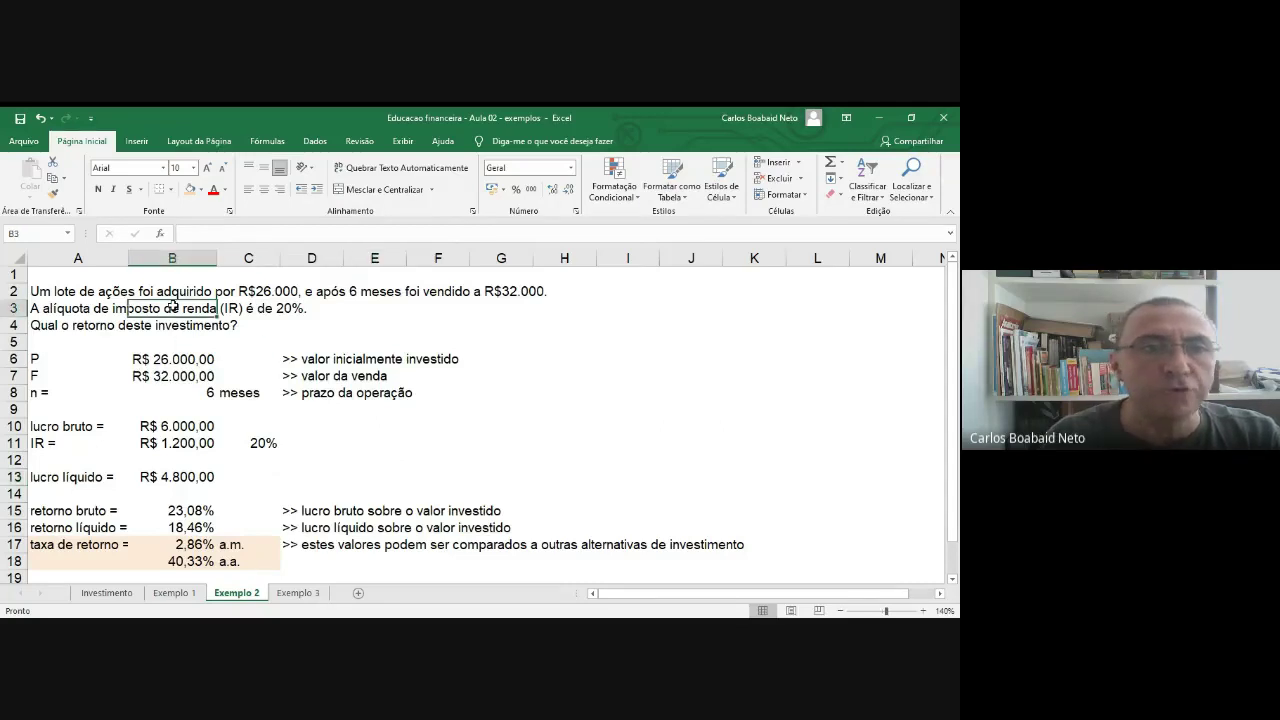
{"action": "key", "text": "Up"}
{"action": "key", "text": "Left"}
{"action": "key", "text": "Right"}
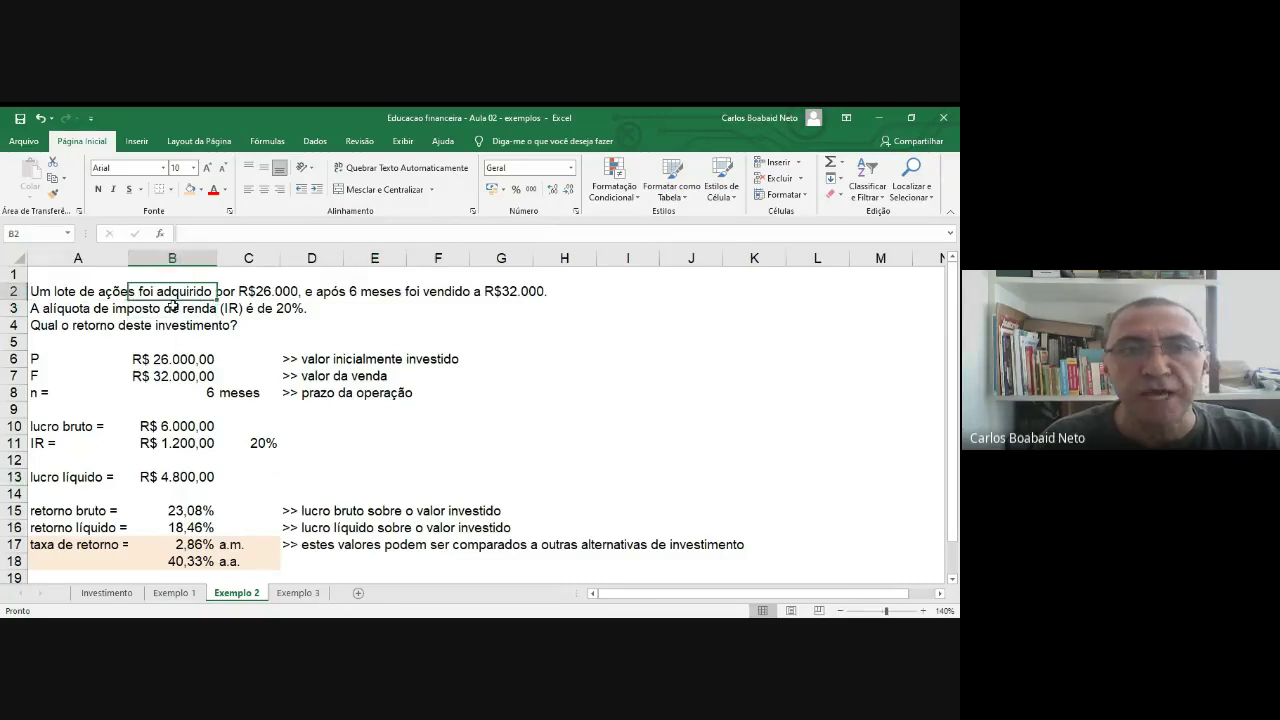
{"action": "left_click", "coordinate": [410, 292]}
{"action": "key", "text": "Left"}
{"action": "key", "text": "Left"}
{"action": "key", "text": "Left"}
{"action": "key", "text": "Left"}
{"action": "key", "text": "Left"}
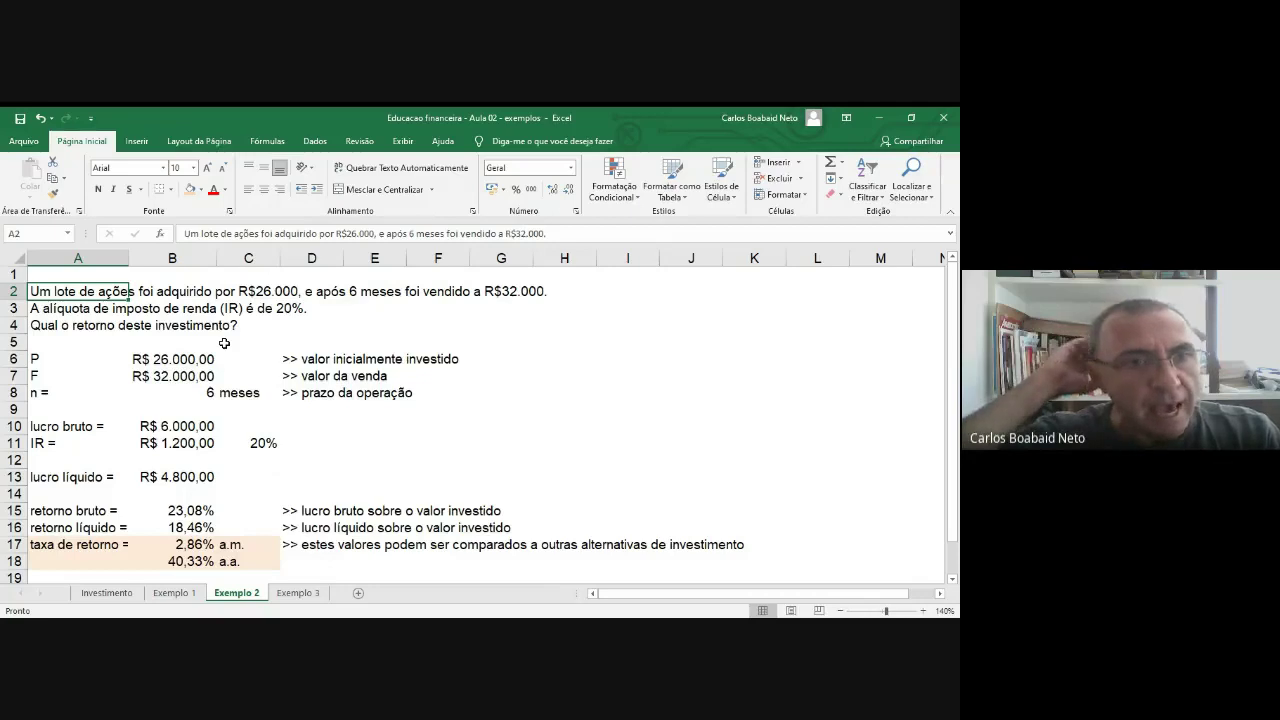
{"action": "key", "text": "Down"}
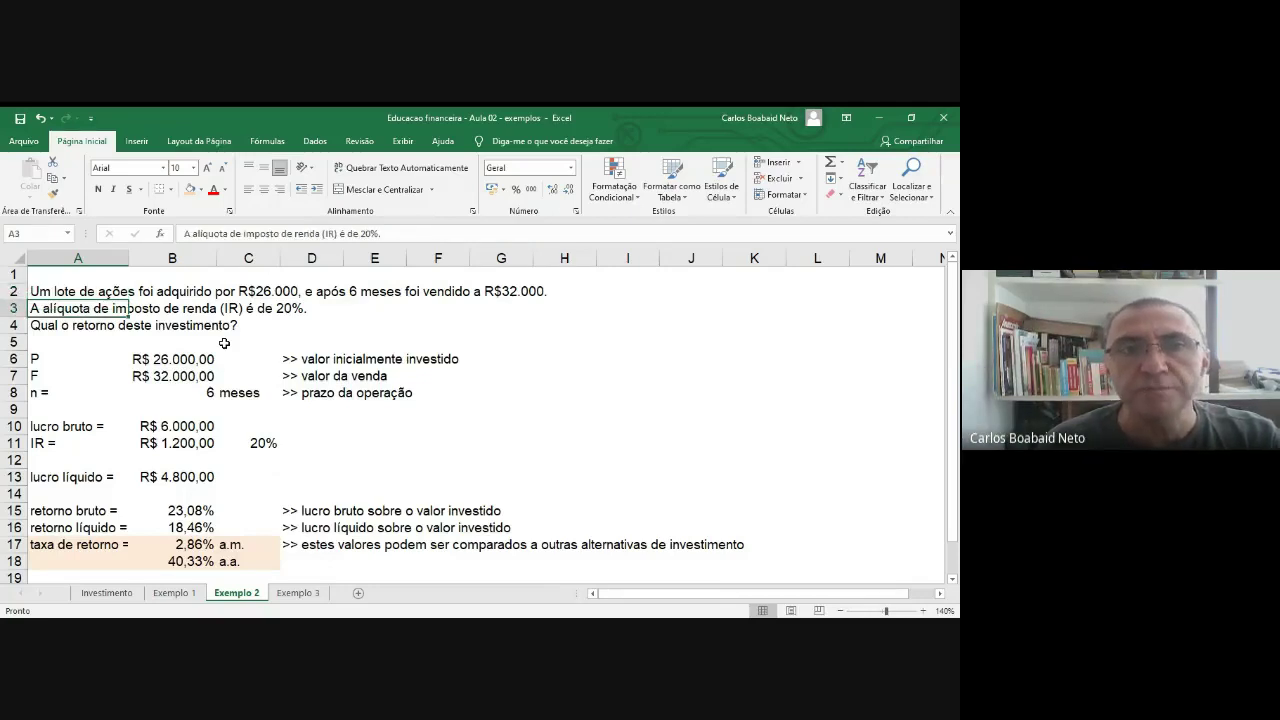
{"action": "key", "text": "Down"}
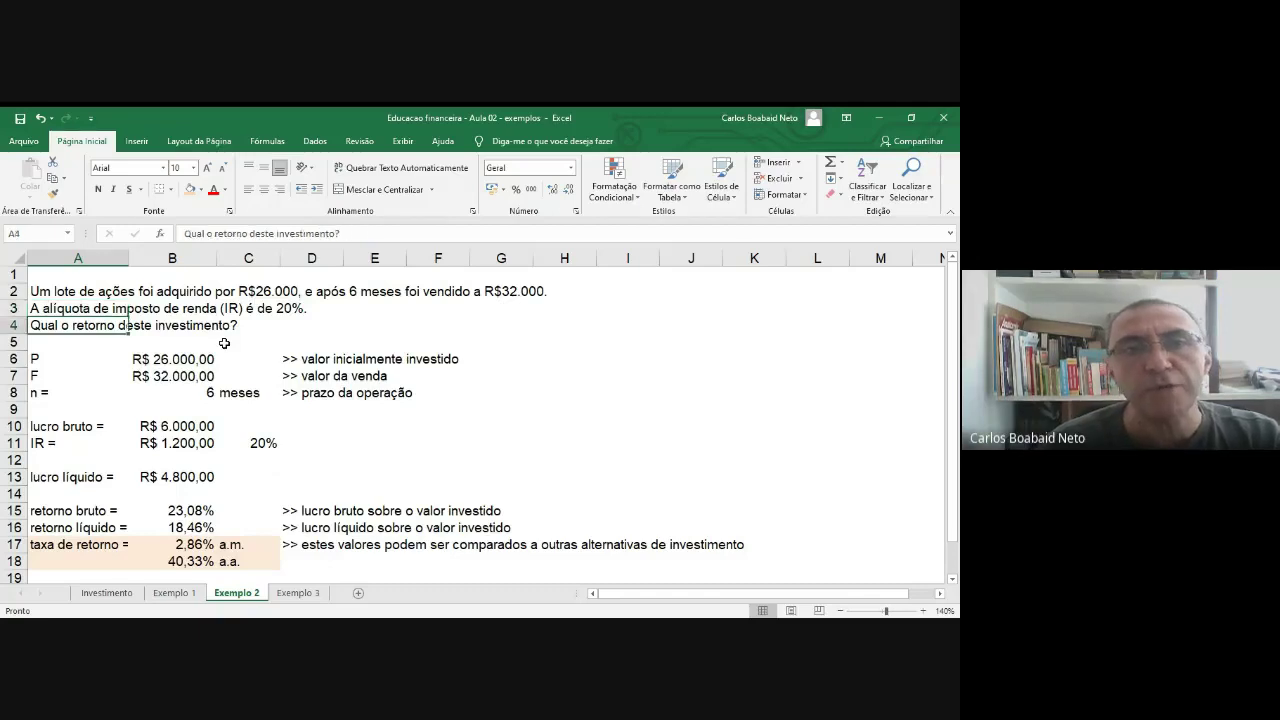
Step: Add an equals sign to the P label in A6 so it reads "P ="
{"action": "left_click", "coordinate": [391, 332]}
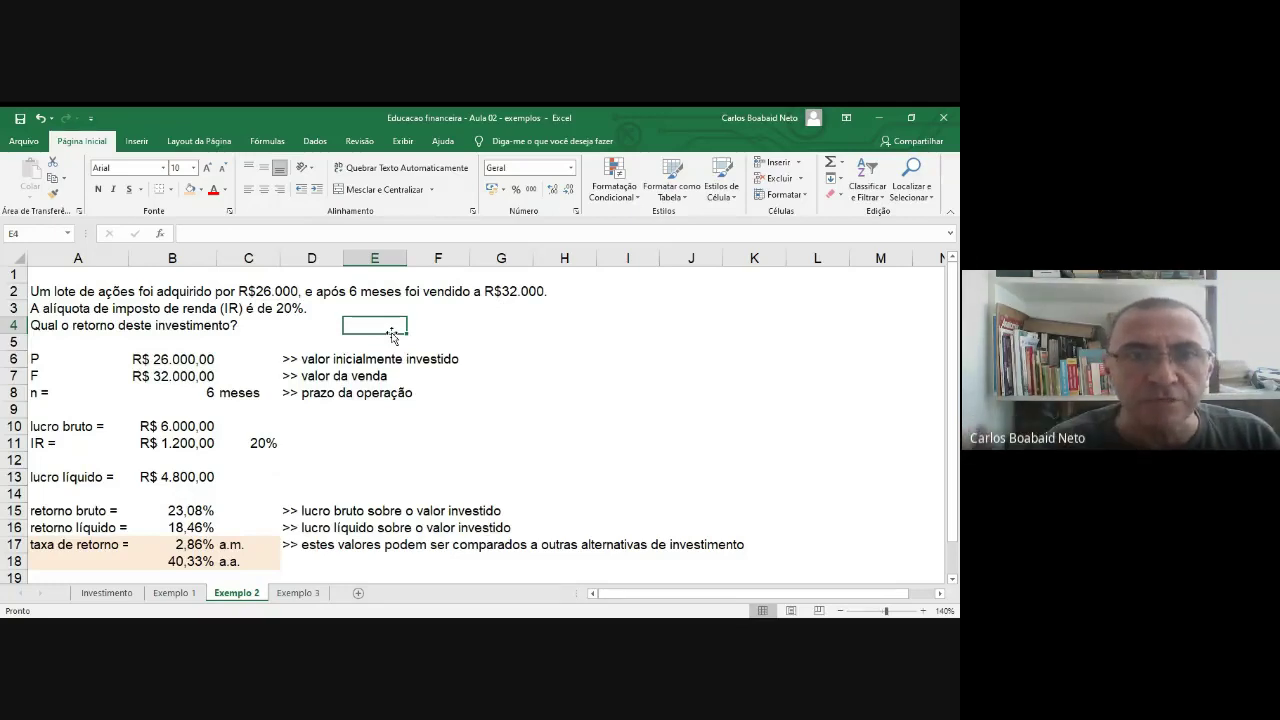
{"action": "left_click", "coordinate": [392, 338]}
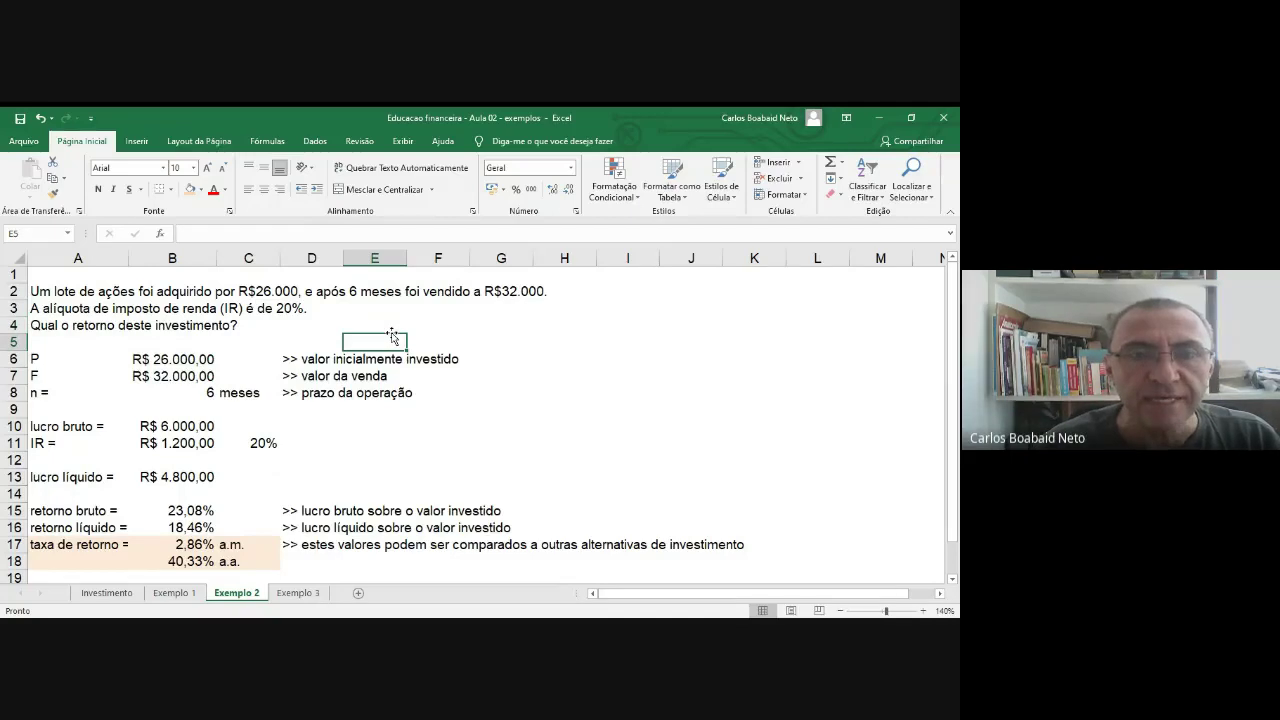
{"action": "key", "text": "Home"}
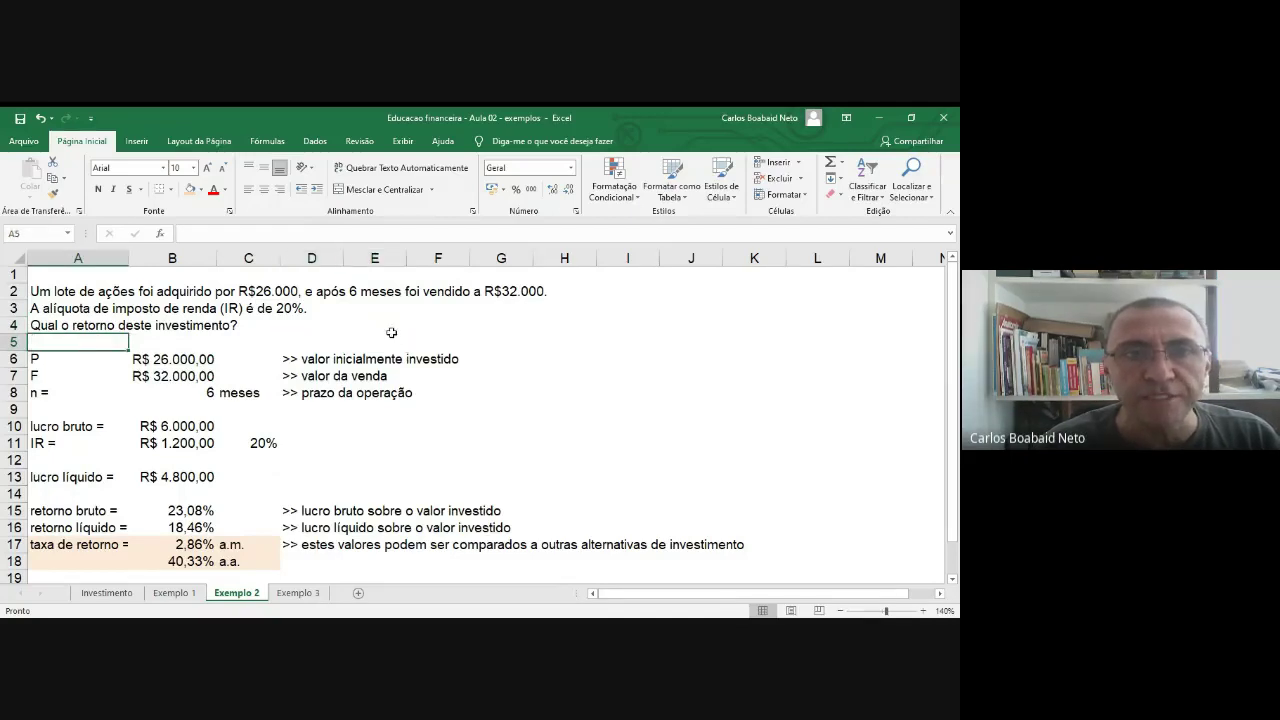
{"action": "key", "text": "Down"}
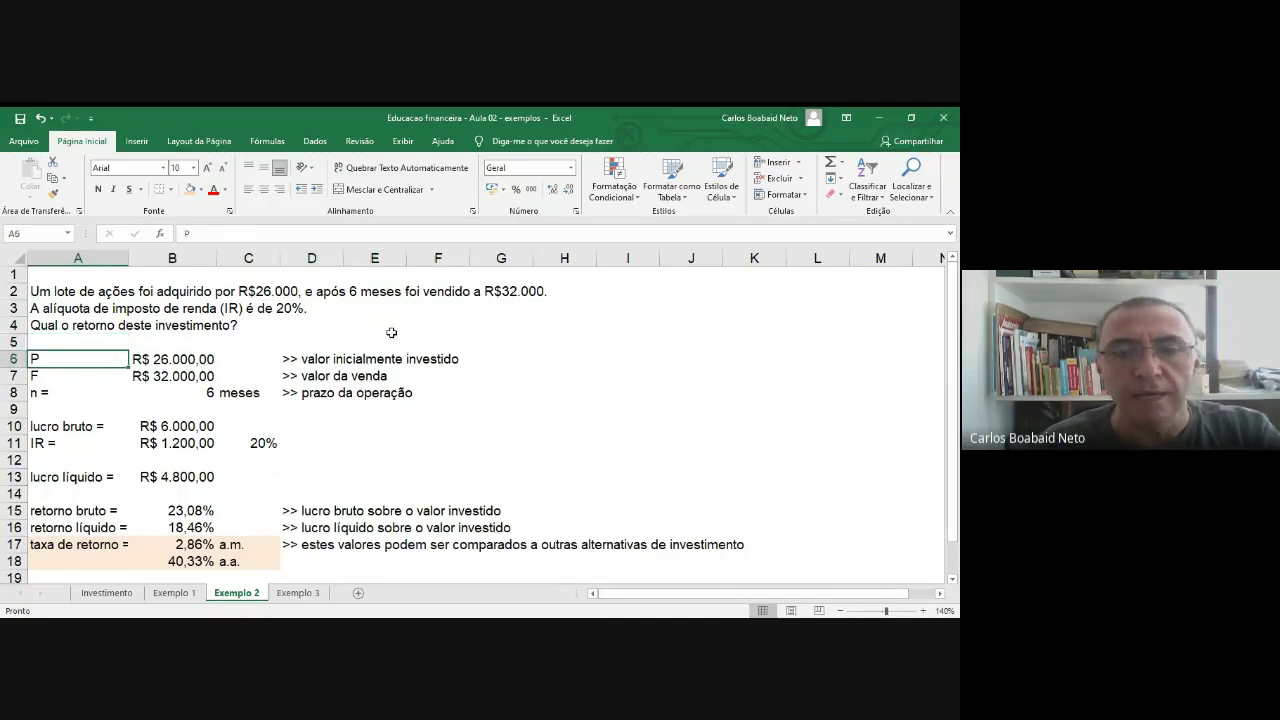
{"action": "key", "text": "F2"}
{"action": "type", "text": "="}
{"action": "key", "text": "Return"}
{"action": "key", "text": "Up"}
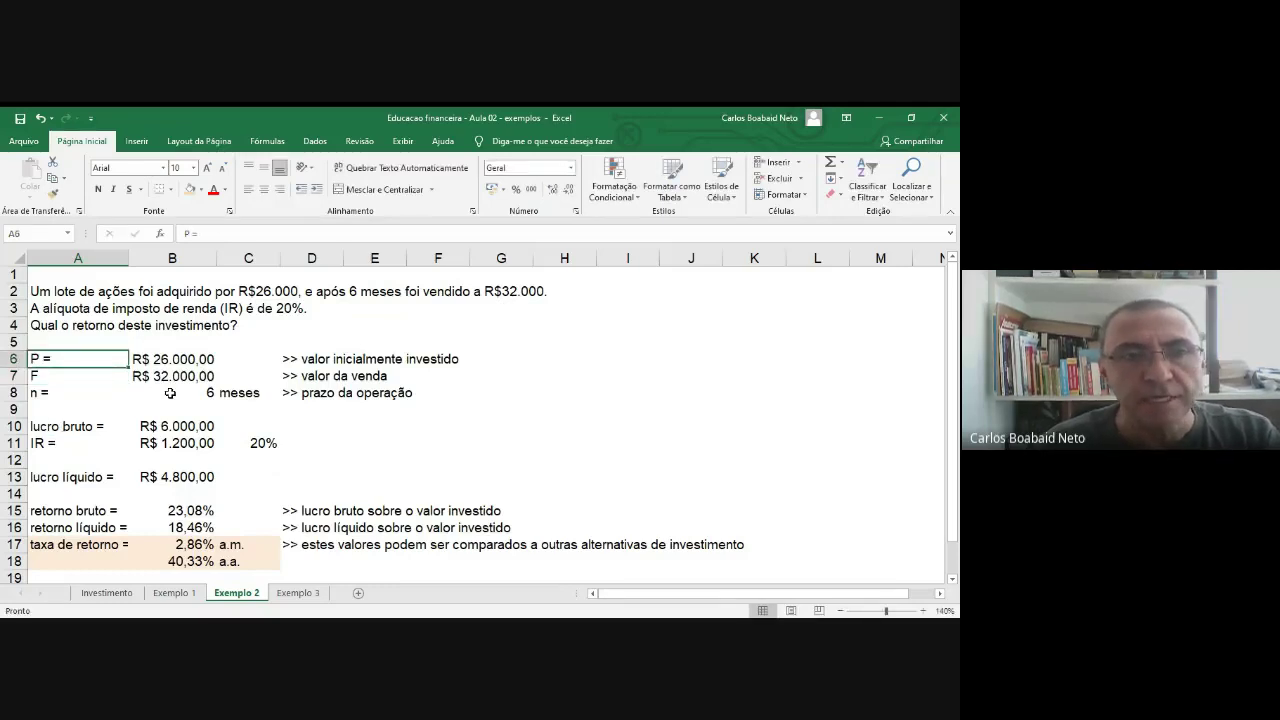
Step: Add an equals sign to the F label in A7 so it reads "F ="
{"action": "key", "text": "Down"}
{"action": "key", "text": "F2"}
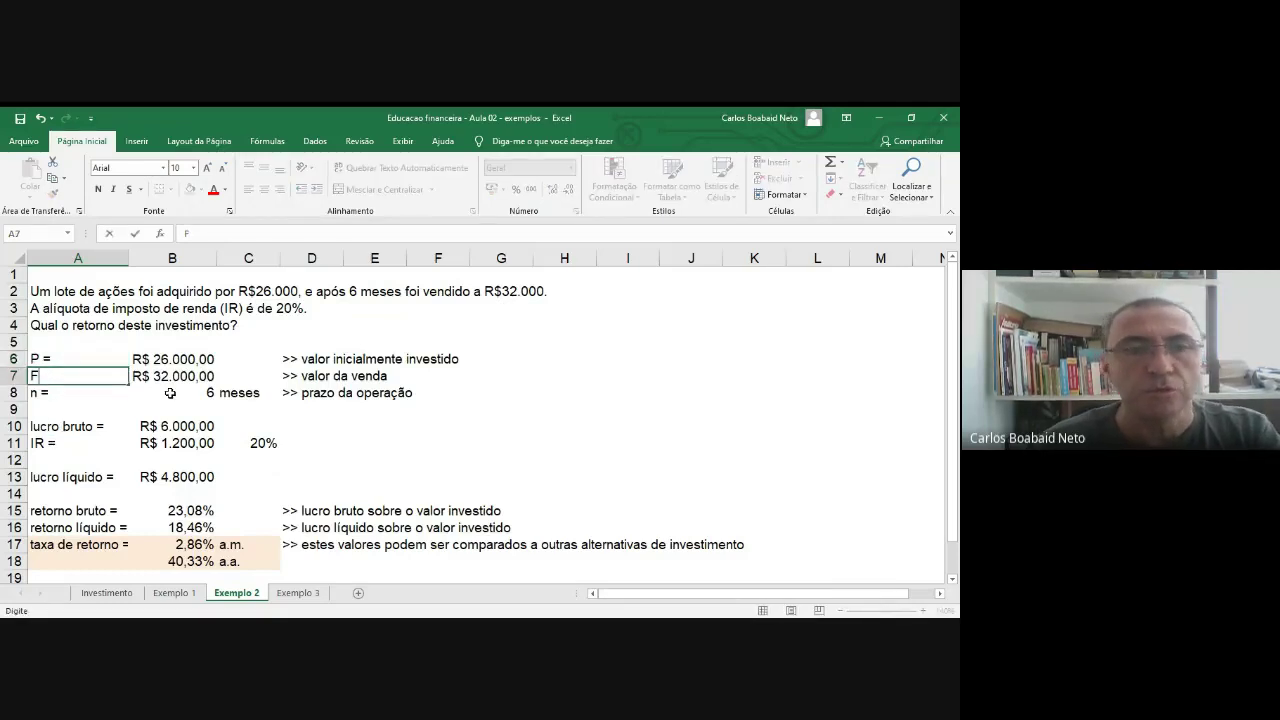
{"action": "type", "text": "="}
{"action": "key", "text": "Return"}
{"action": "key", "text": "Up"}
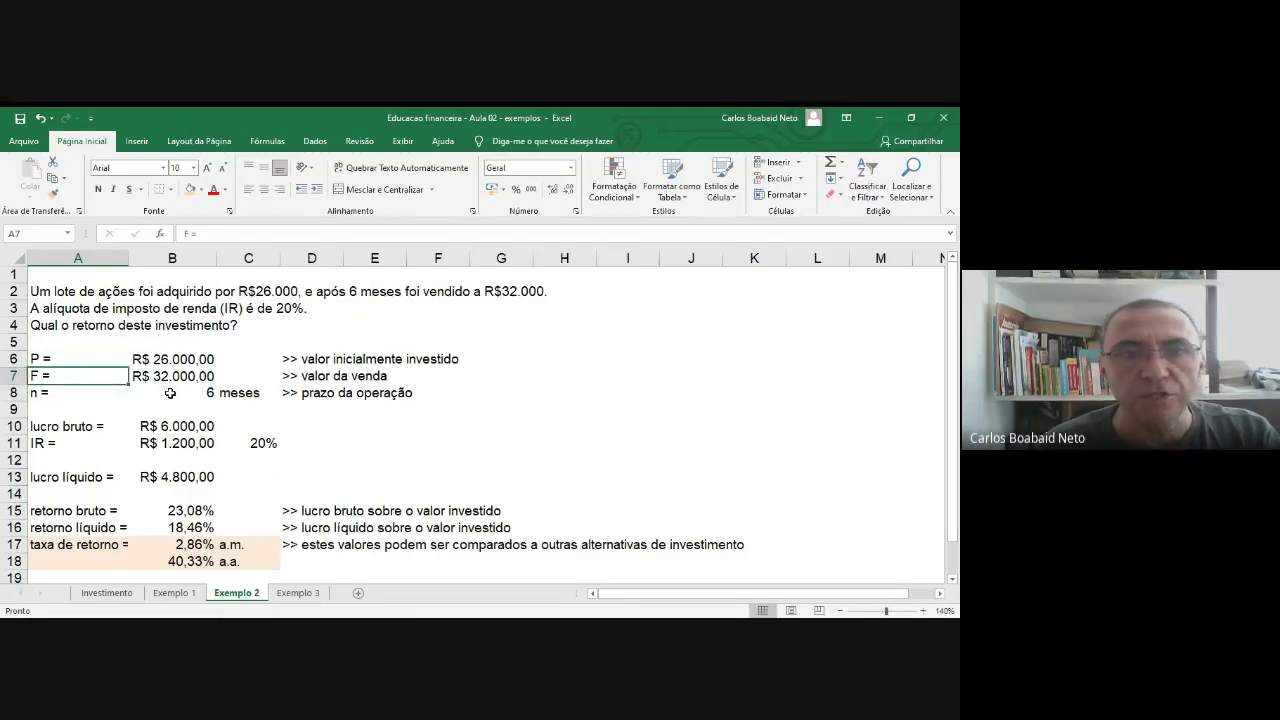
Step: Review the input values for P, F and n in rows 6 to 8
{"action": "key", "text": "Right"}
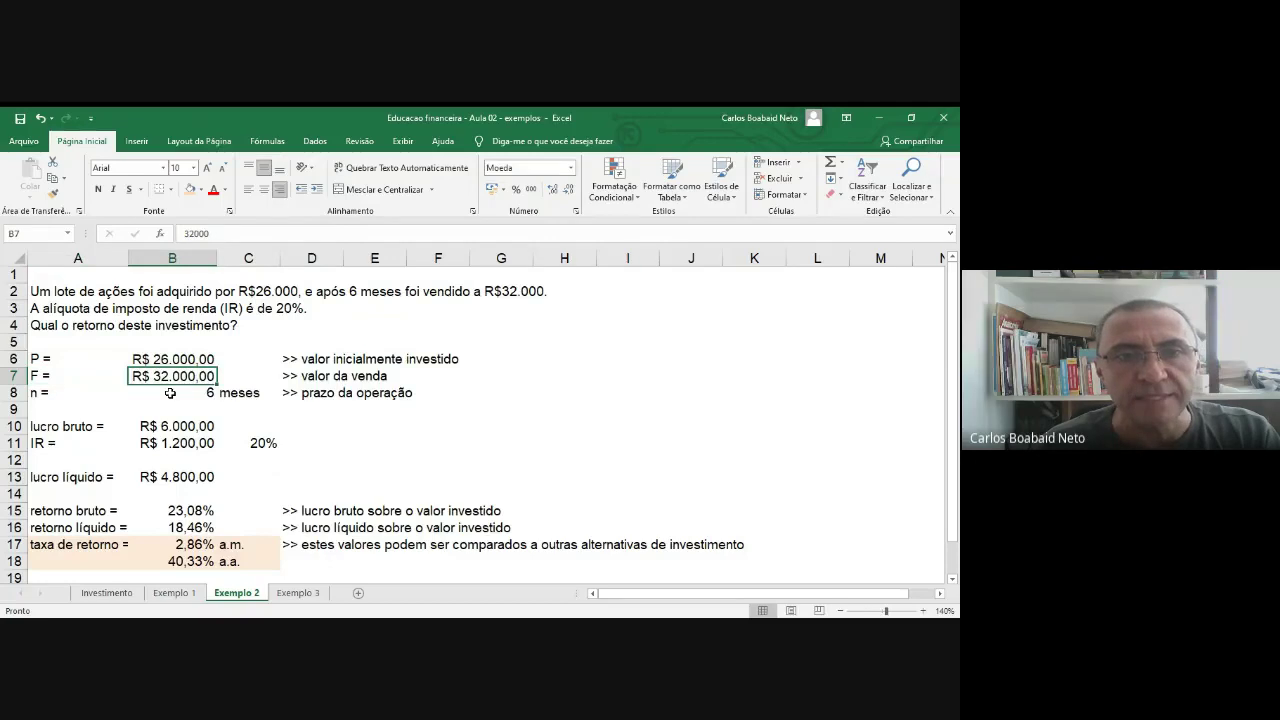
{"action": "key", "text": "Down"}
{"action": "key", "text": "Left"}
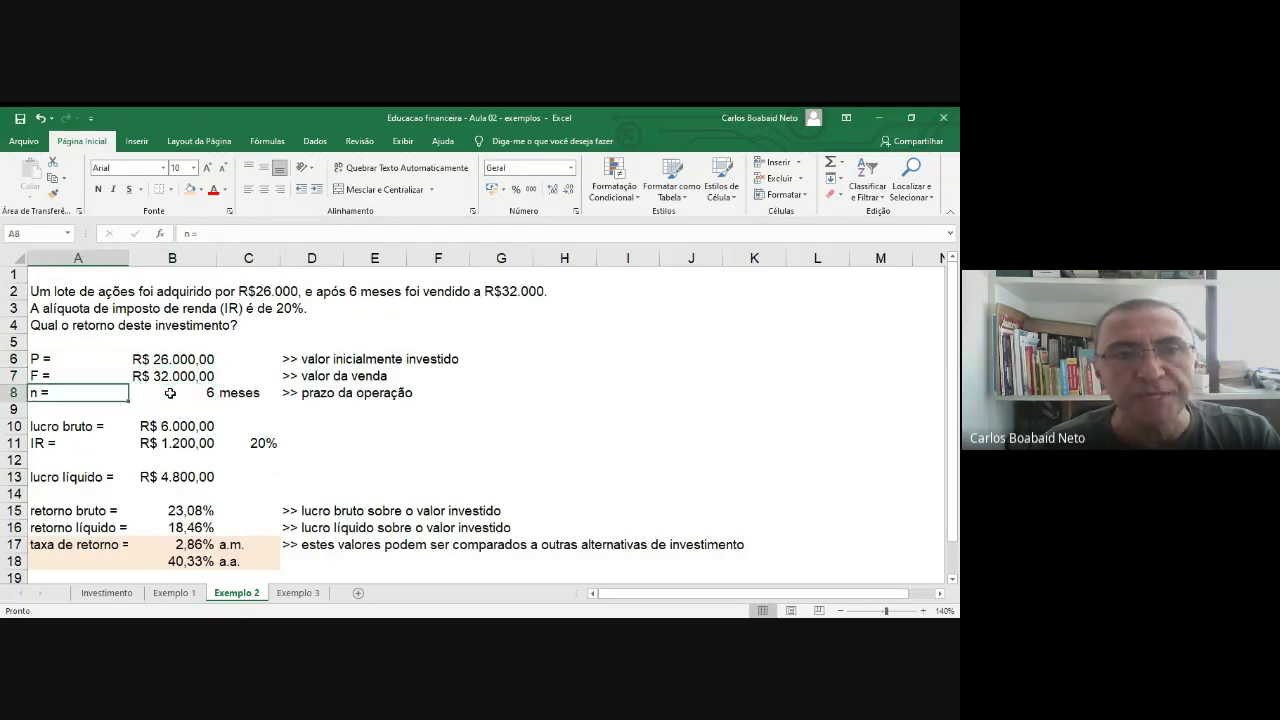
{"action": "key", "text": "Right"}
{"action": "key", "text": "Right"}
{"action": "left_click", "coordinate": [127, 399]}
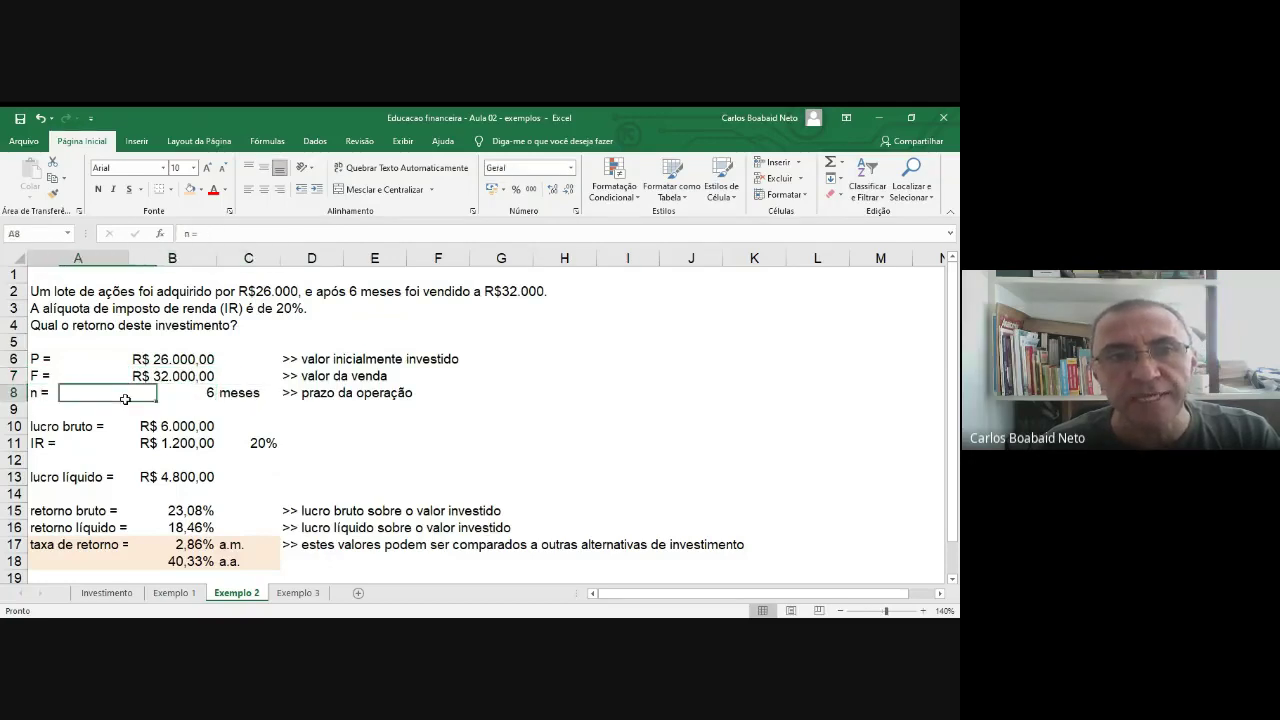
{"action": "left_click_drag", "start_coordinate": [127, 399], "coordinate": [206, 409]}
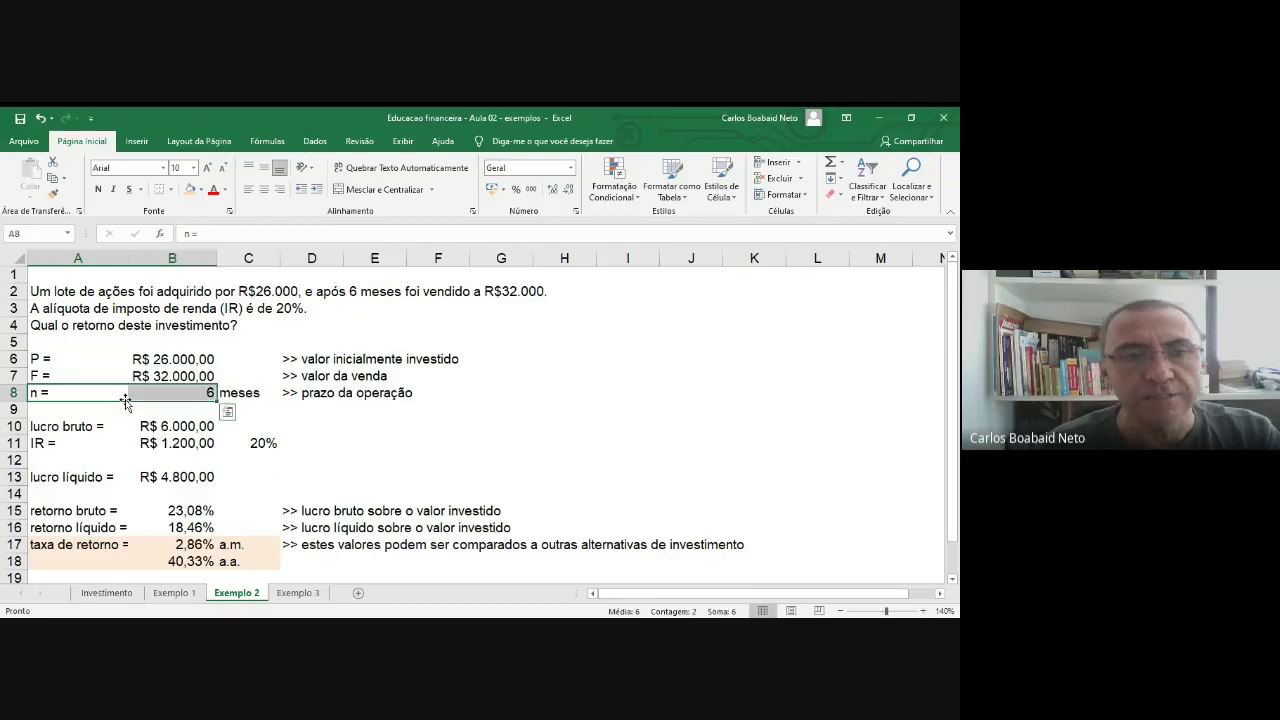
{"action": "left_click", "coordinate": [413, 423]}
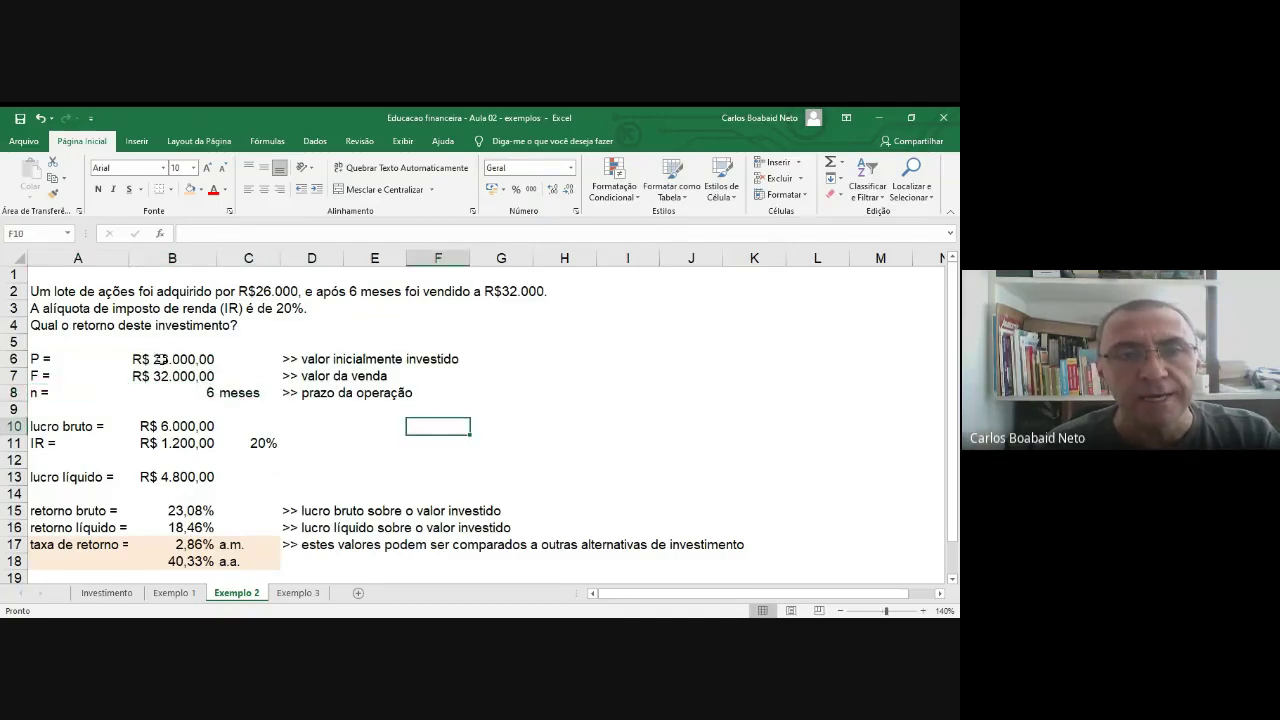
{"action": "left_click", "coordinate": [160, 359]}
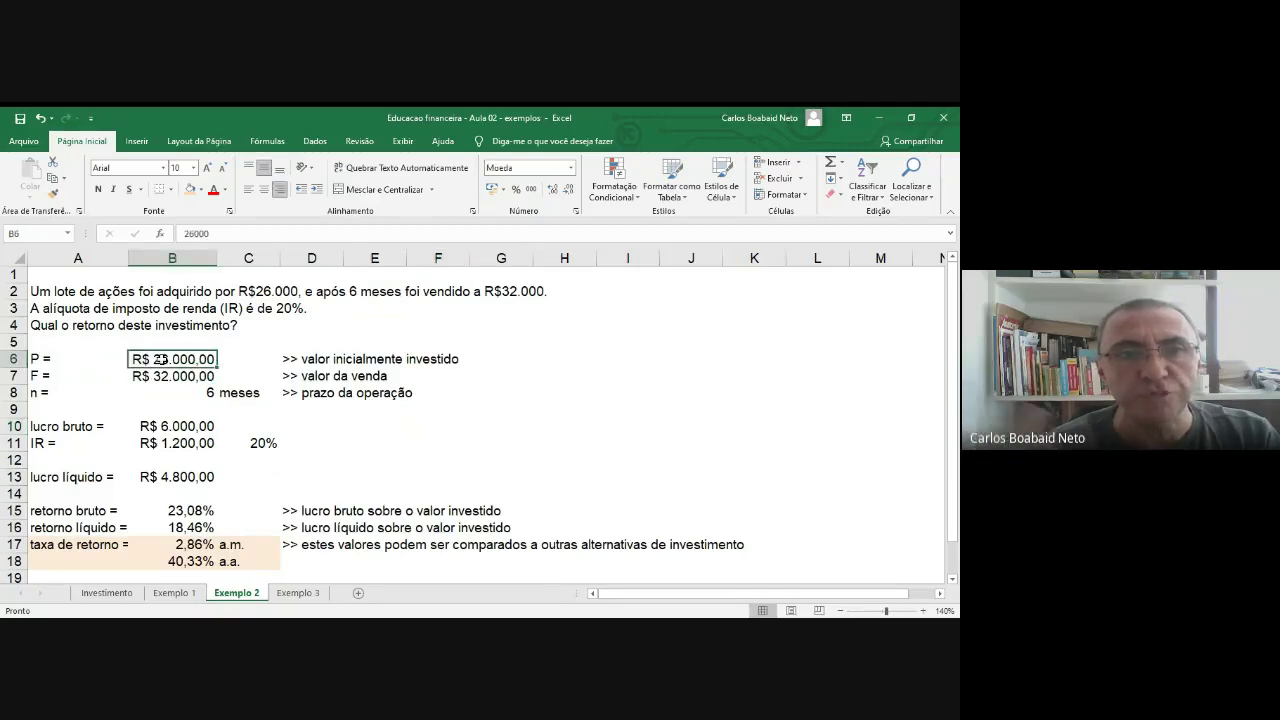
{"action": "left_click", "coordinate": [231, 409]}
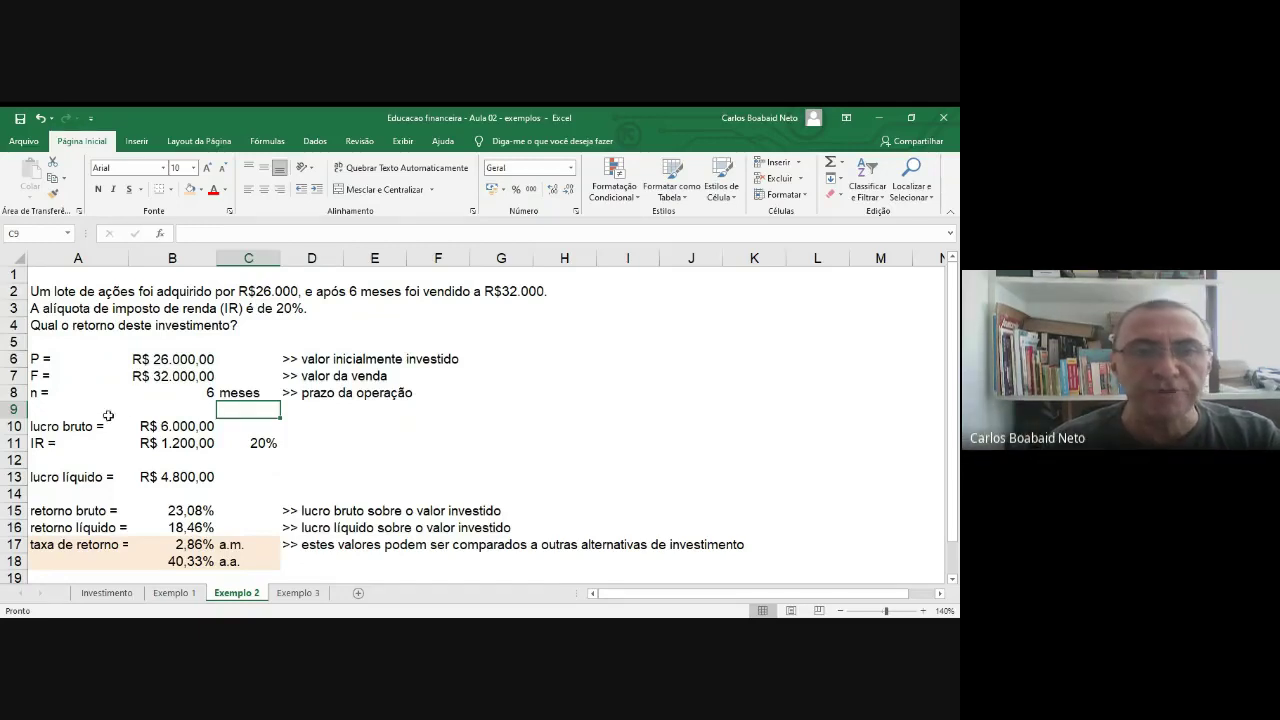
Step: Inspect the gross profit (lucro bruto) formula in B10 without changing it
{"action": "key", "text": "Down"}
{"action": "key", "text": "Down"}
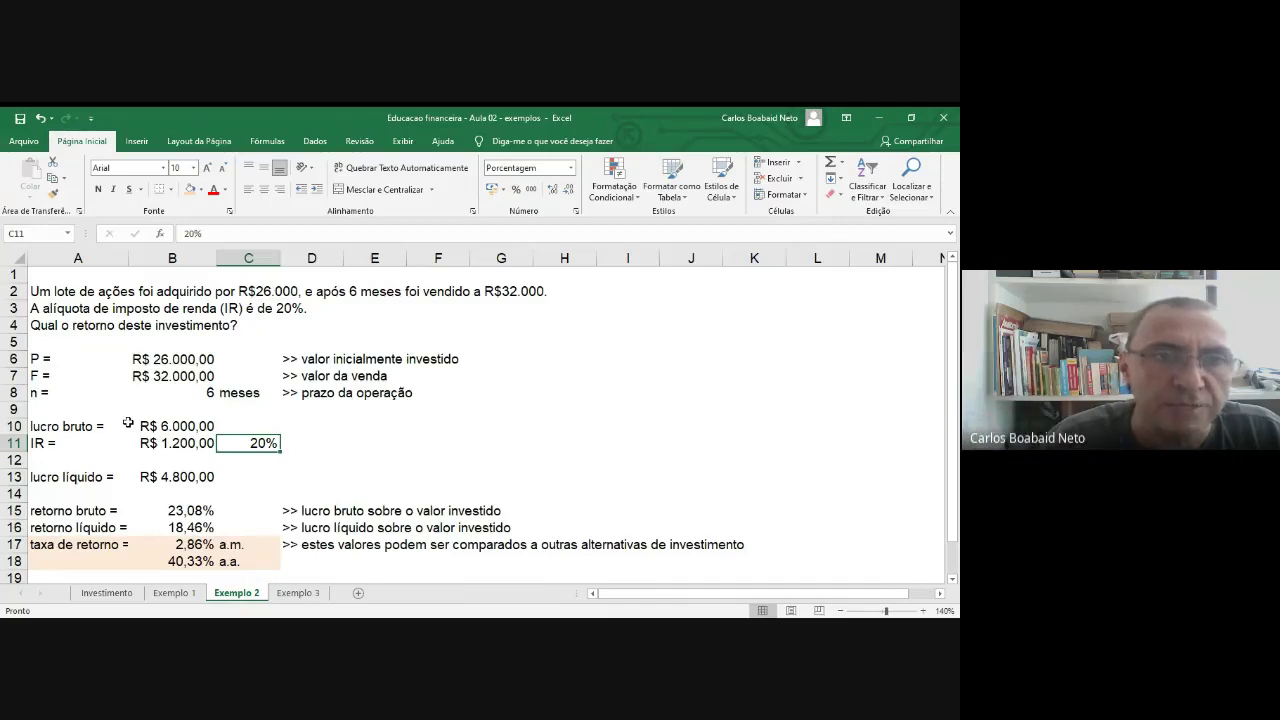
{"action": "key", "text": "Down"}
{"action": "key", "text": "Down"}
{"action": "key", "text": "Left"}
{"action": "key", "text": "Up"}
{"action": "key", "text": "Up"}
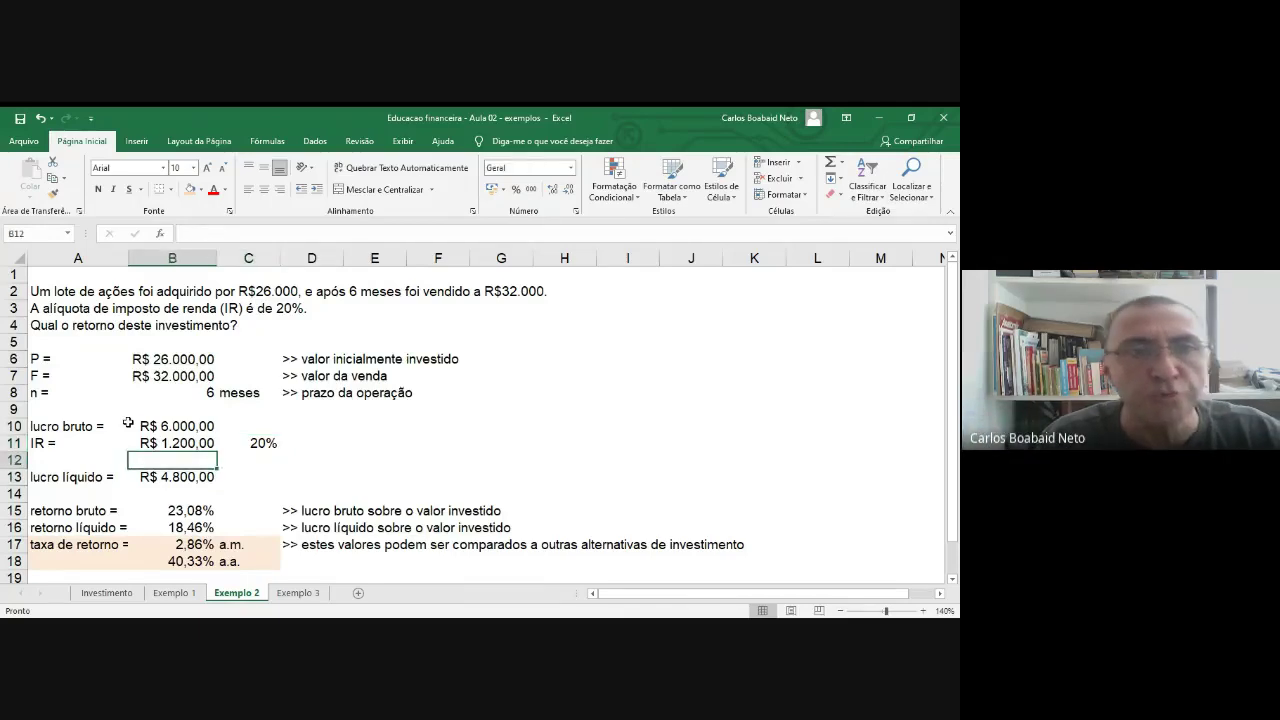
{"action": "key", "text": "Up"}
{"action": "key", "text": "F2"}
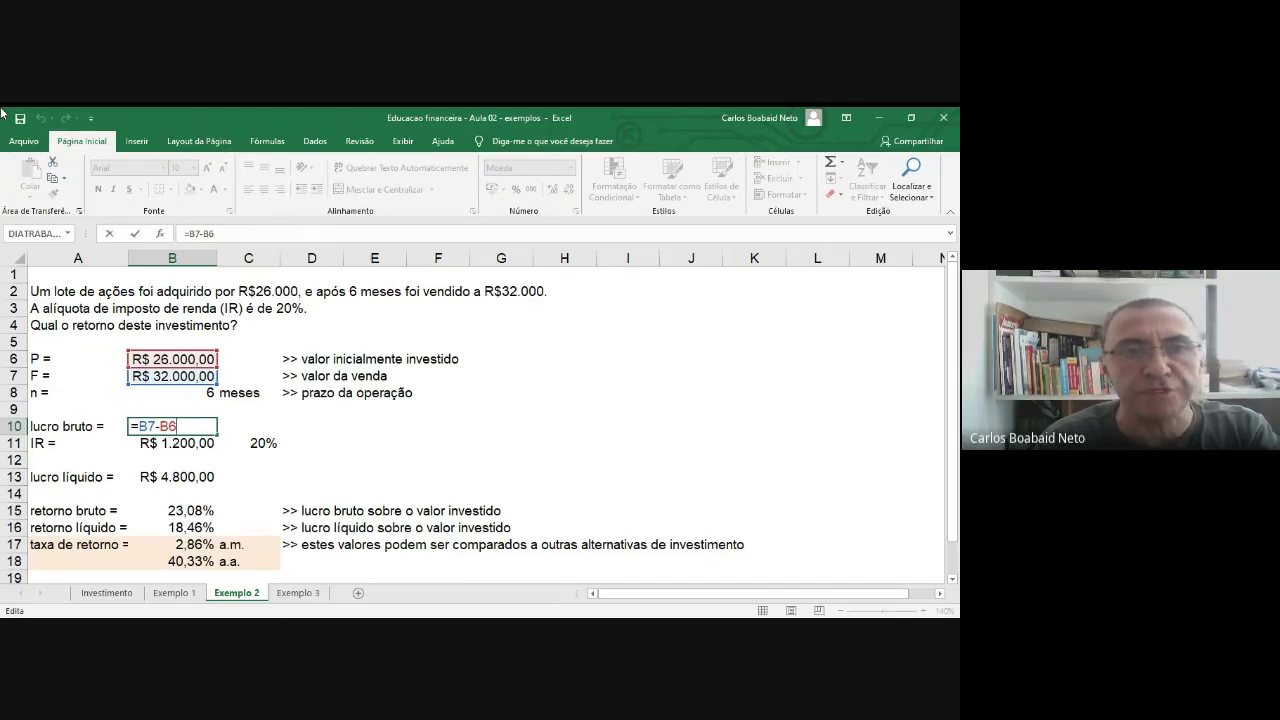
{"action": "key", "text": "ctrl+Return"}
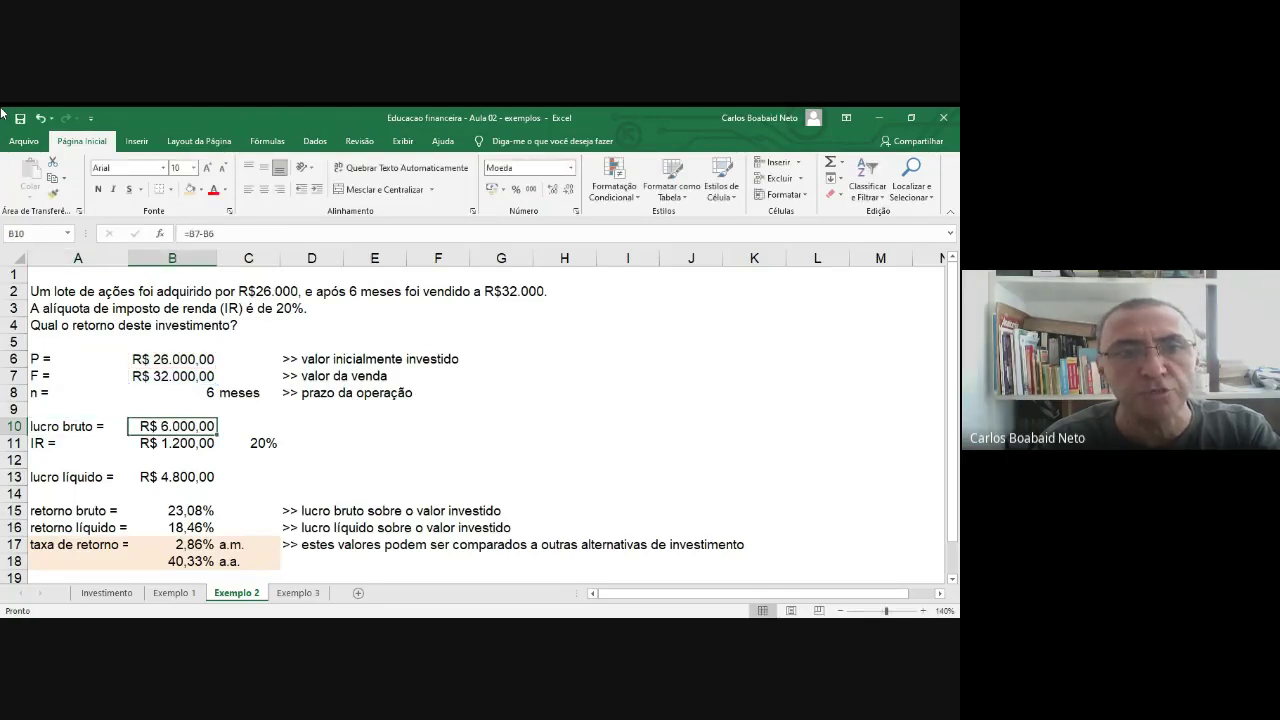
Step: Add the note ">> incidente sobre o lucro bruto" in D11, beside the IR tax rate
{"action": "key", "text": "Down"}
{"action": "key", "text": "Left"}
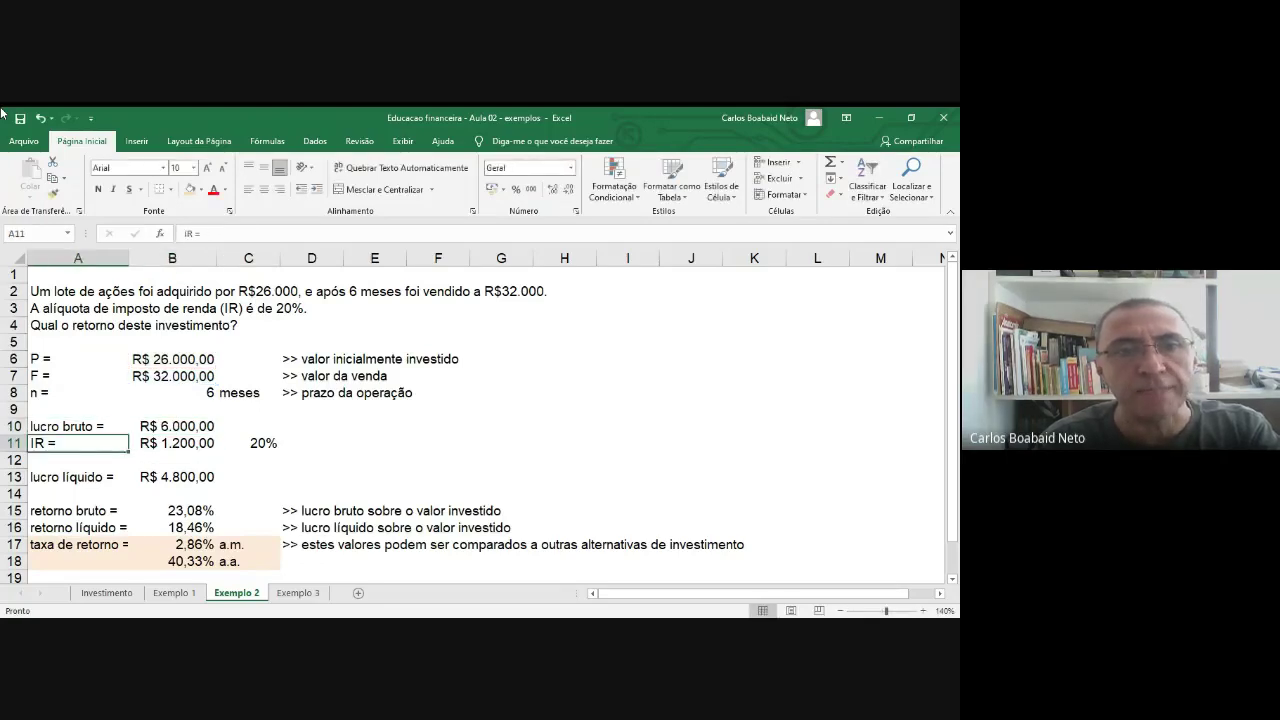
{"action": "key", "text": "Right"}
{"action": "key", "text": "Right"}
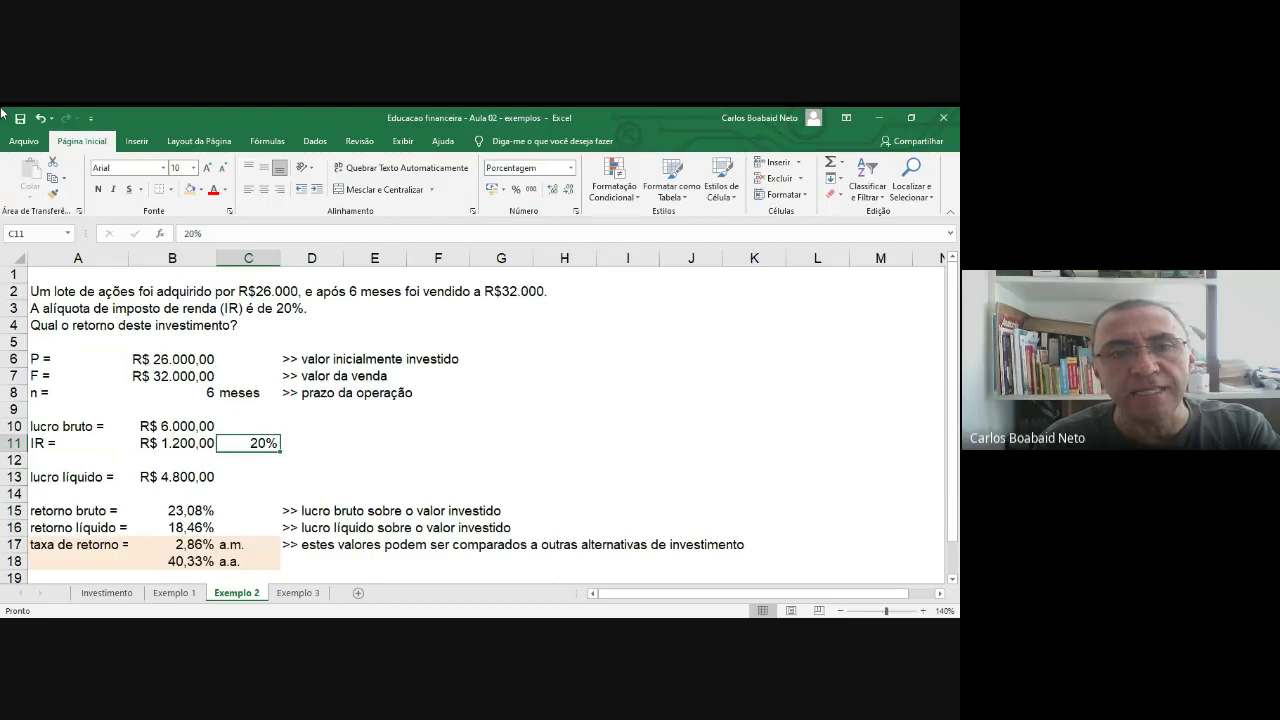
{"action": "key", "text": "Left"}
{"action": "key", "text": "Up"}
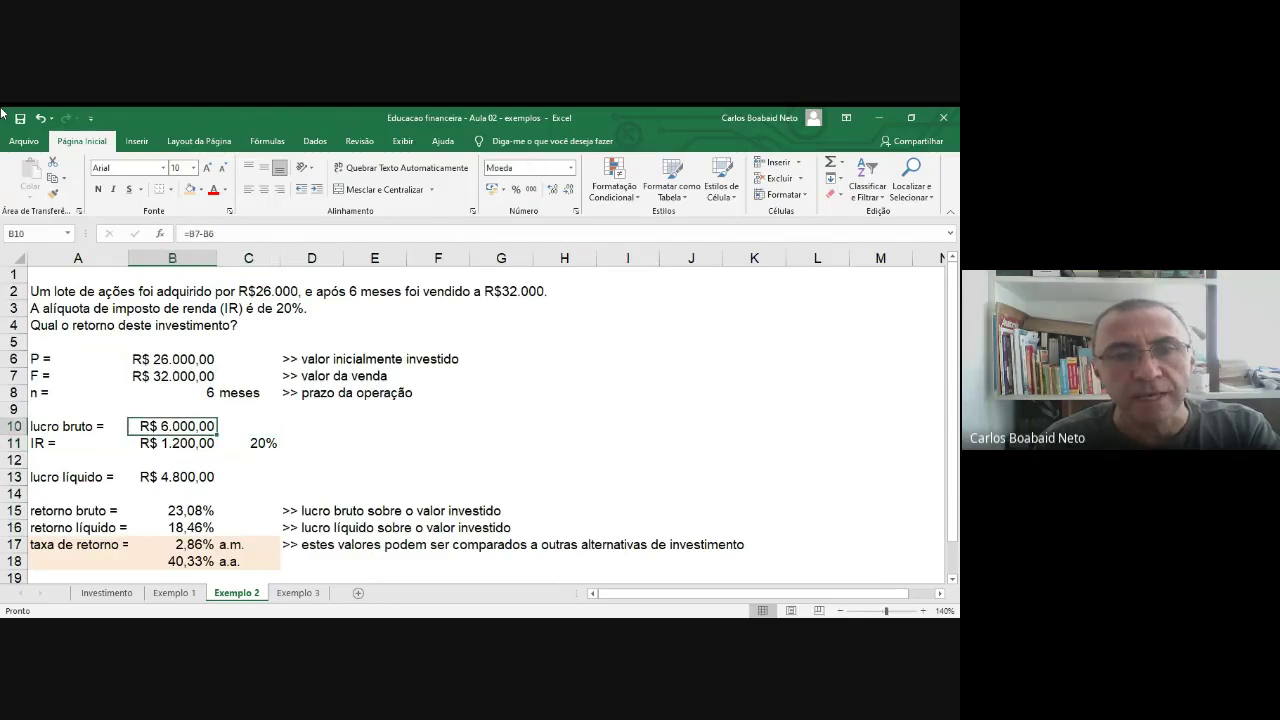
{"action": "key", "text": "Down"}
{"action": "key", "text": "Right"}
{"action": "key", "text": "Right"}
{"action": "type", "text": ">>"}
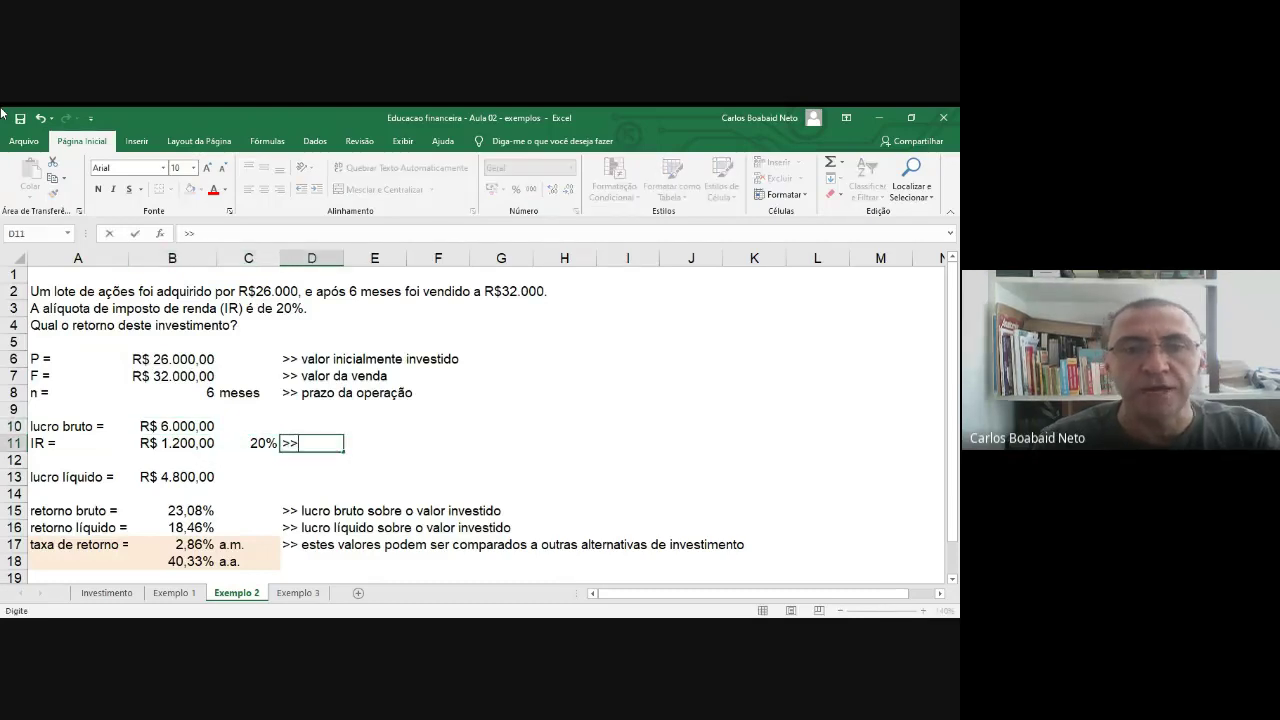
{"action": "type", "text": " incidente so"}
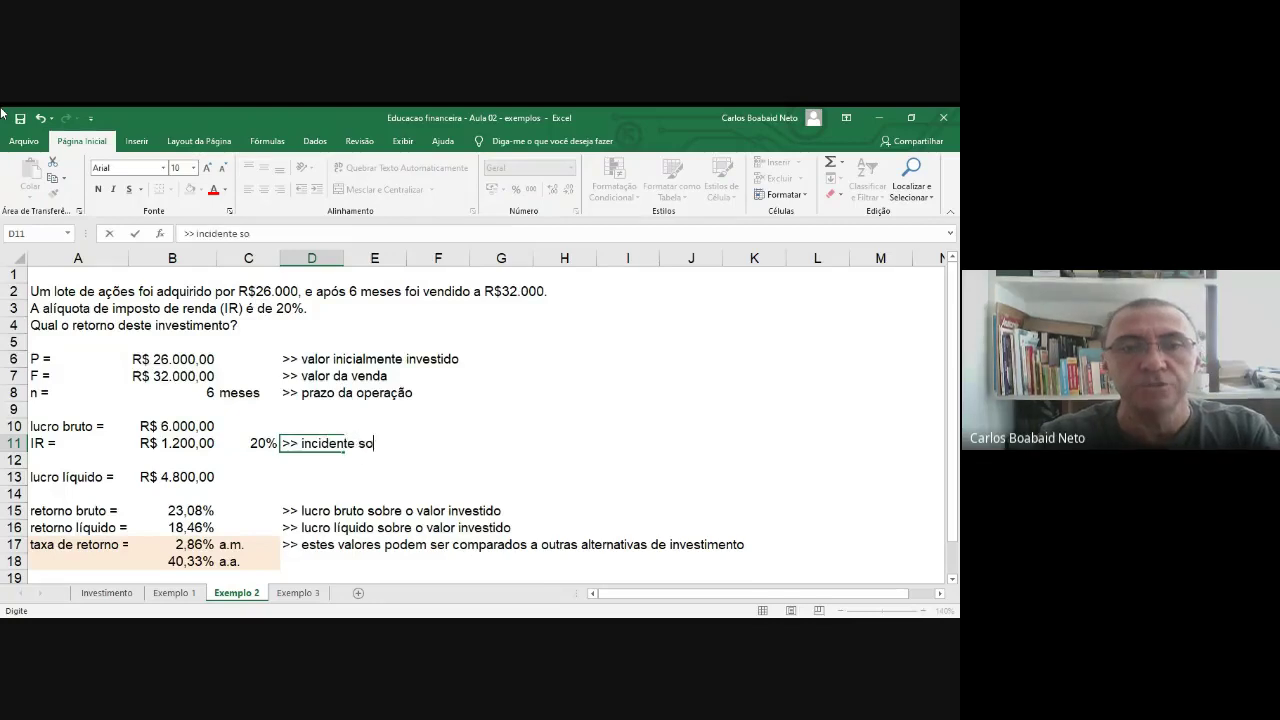
{"action": "type", "text": "bre o lucro b"}
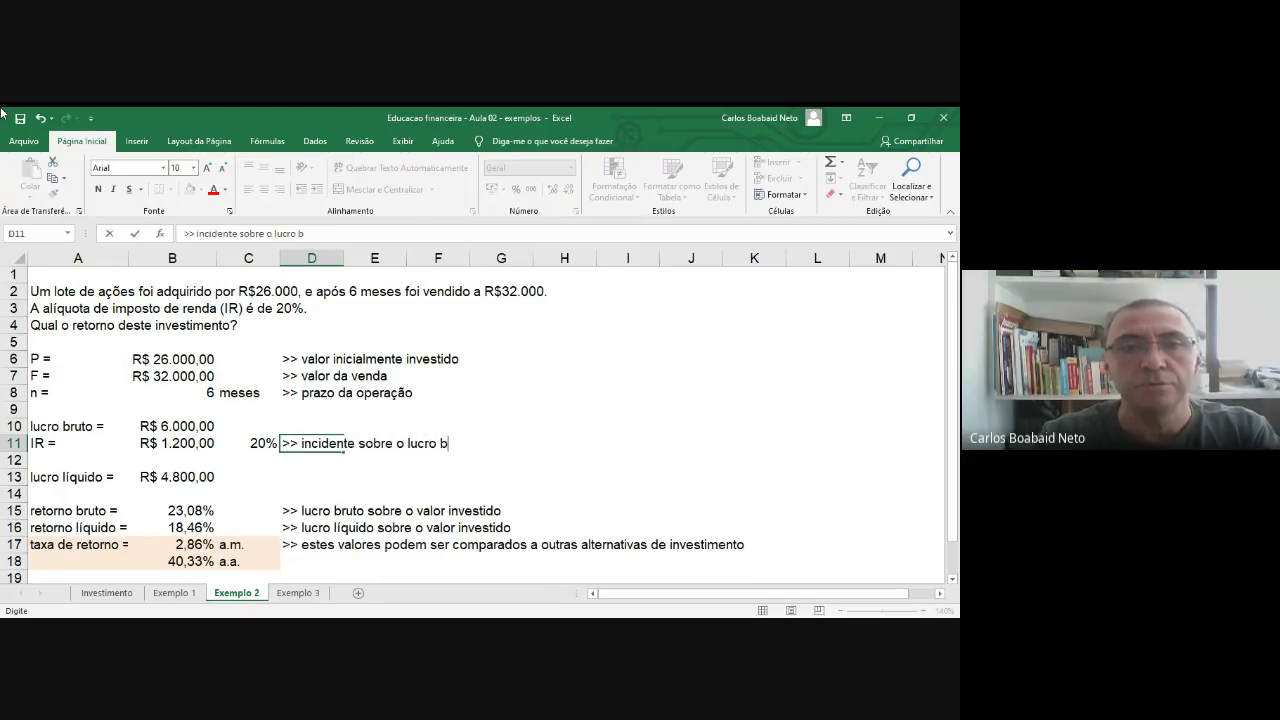
{"action": "type", "text": "ruto"}
{"action": "key", "text": "Return"}
{"action": "key", "text": "Up"}
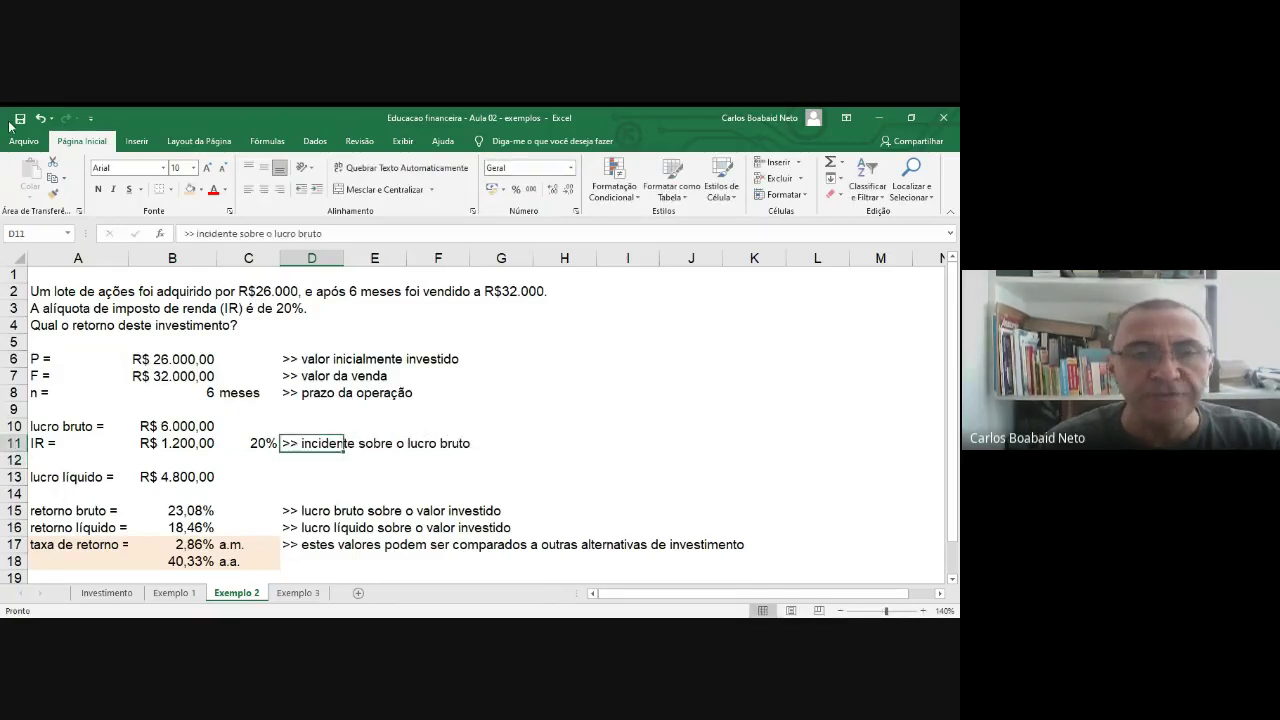
Step: Inspect the formulas for the income tax (IR) in B11 and the net profit (lucro líquido) in B13 without changing them
{"action": "key", "text": "Left"}
{"action": "key", "text": "Left"}
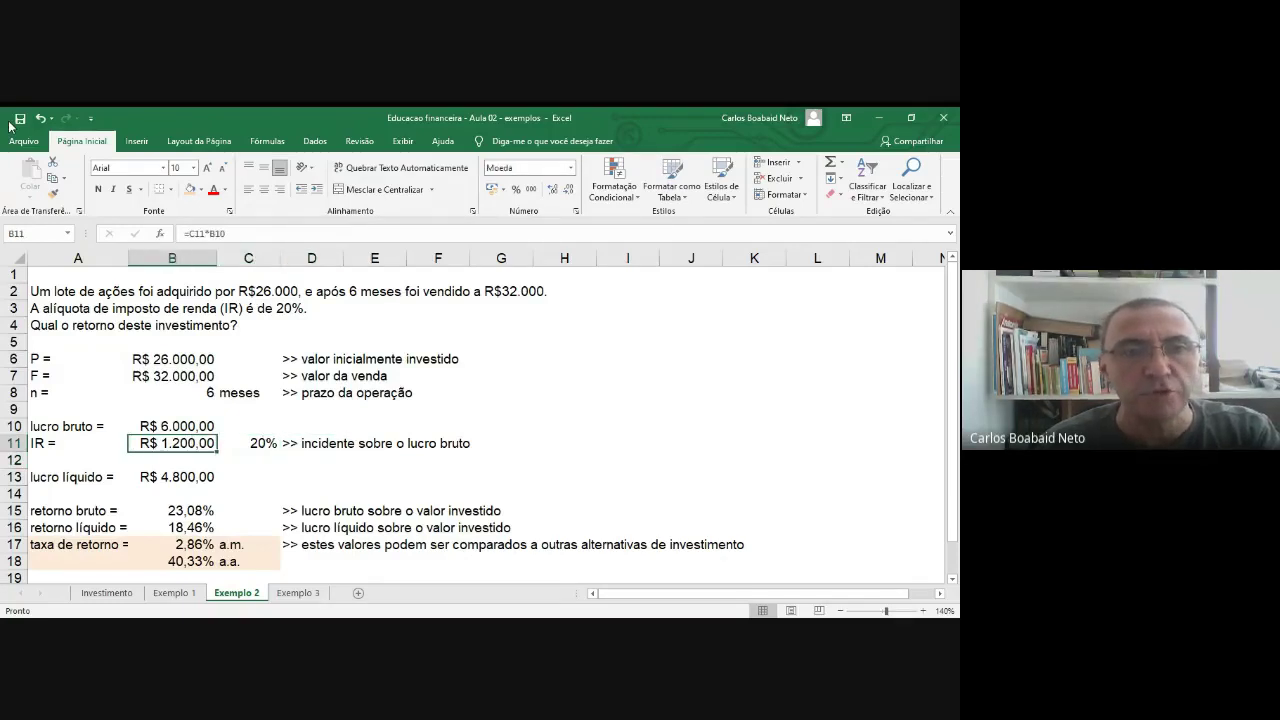
{"action": "key", "text": "F2"}
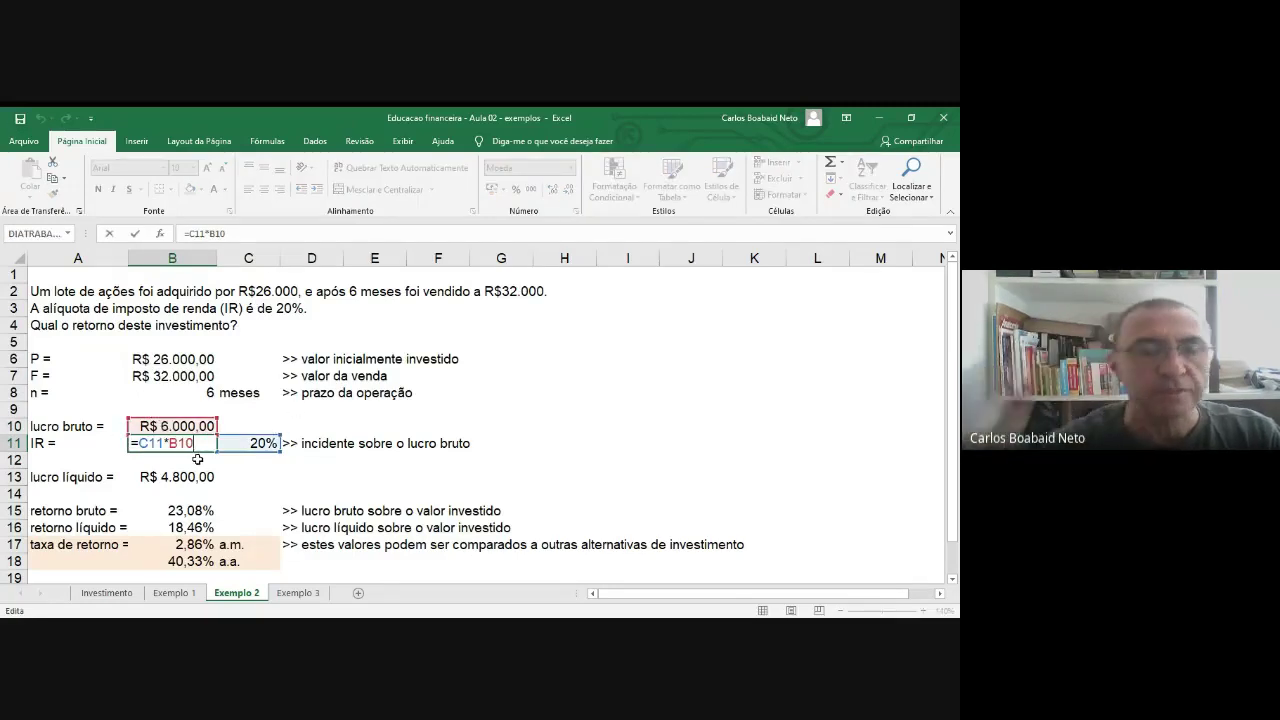
{"action": "key", "text": "Return"}
{"action": "key", "text": "Return"}
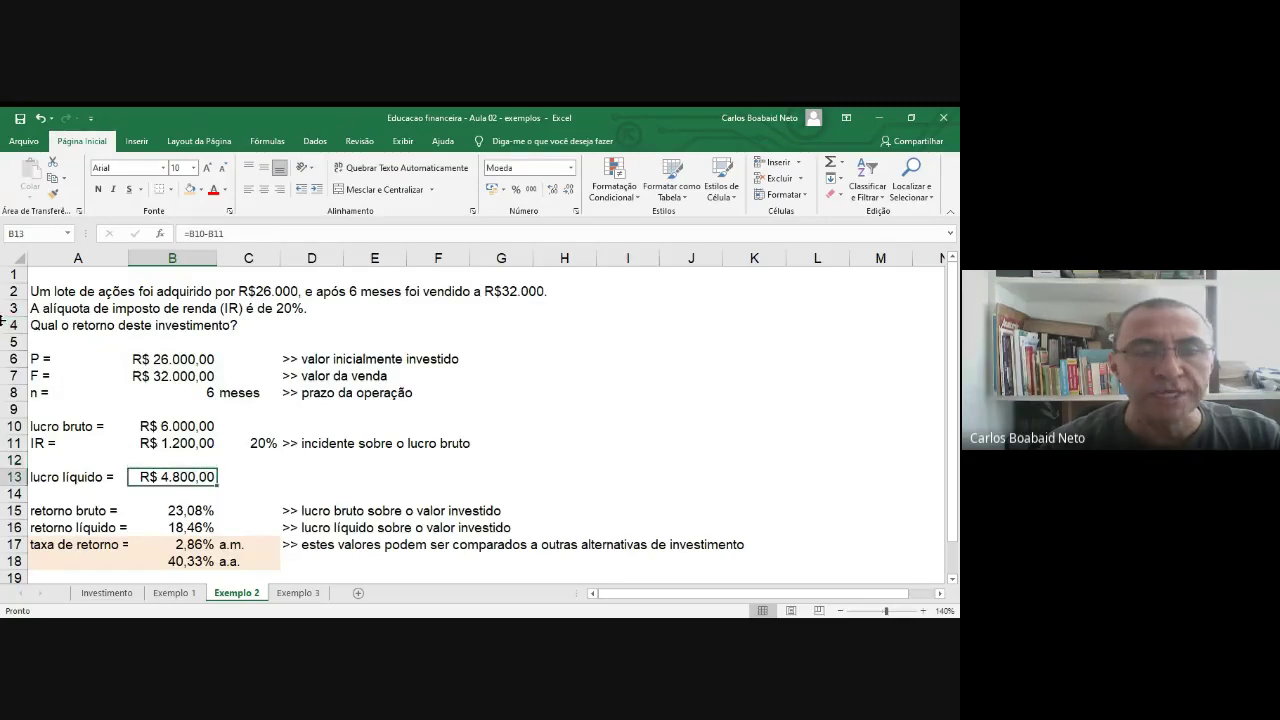
{"action": "key", "text": "F2"}
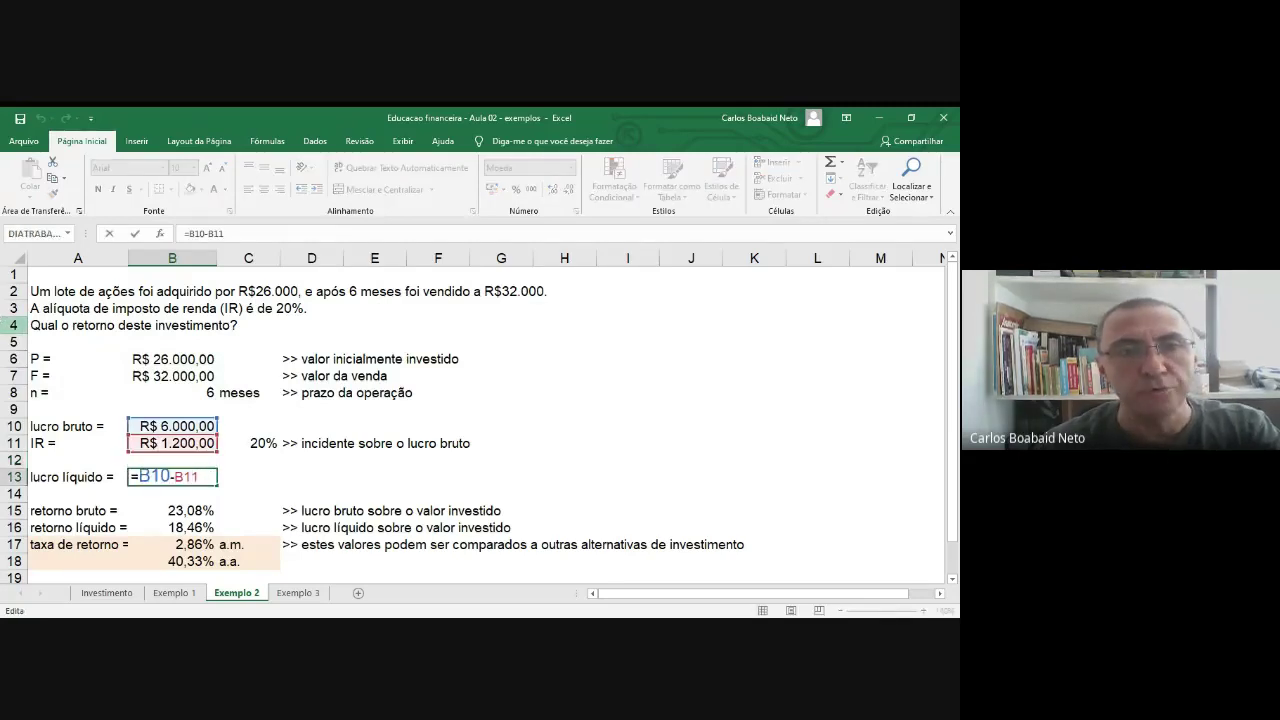
{"action": "key", "text": "Escape"}
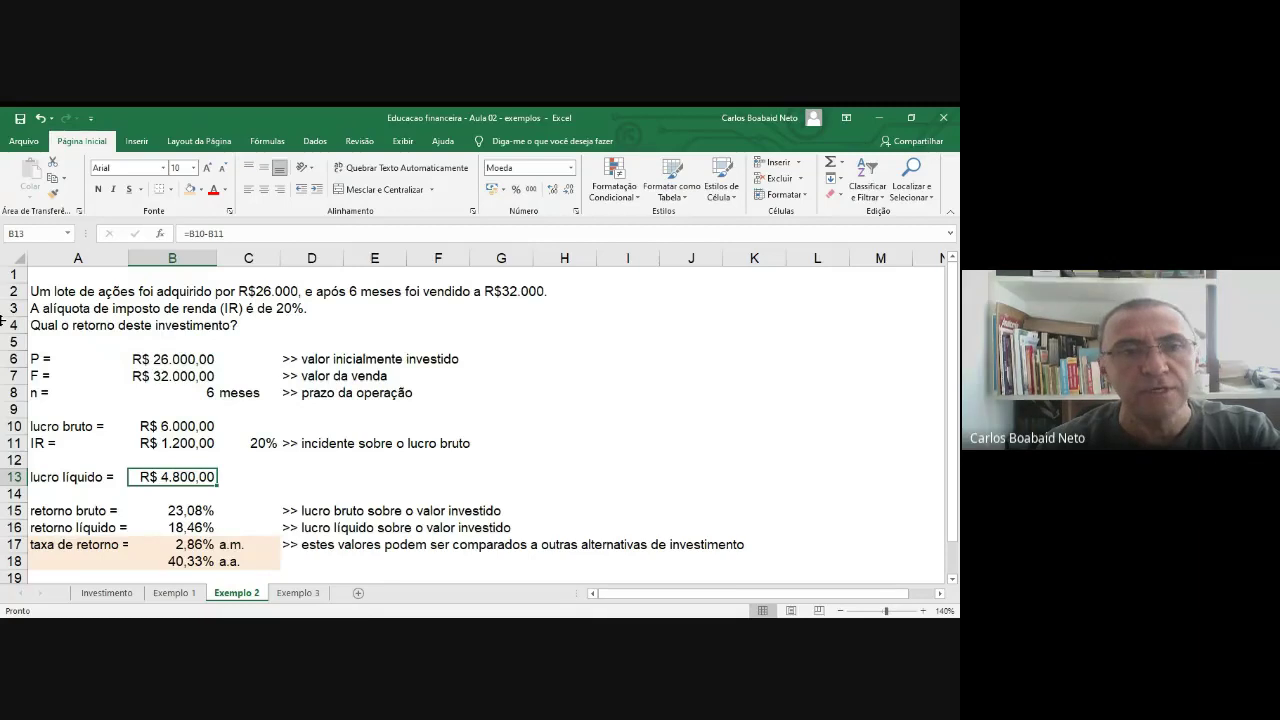
Step: Examine the gross return (retorno bruto) formula in B15 and its explanatory note in D15 without changing them
{"action": "key", "text": "Down"}
{"action": "key", "text": "Down"}
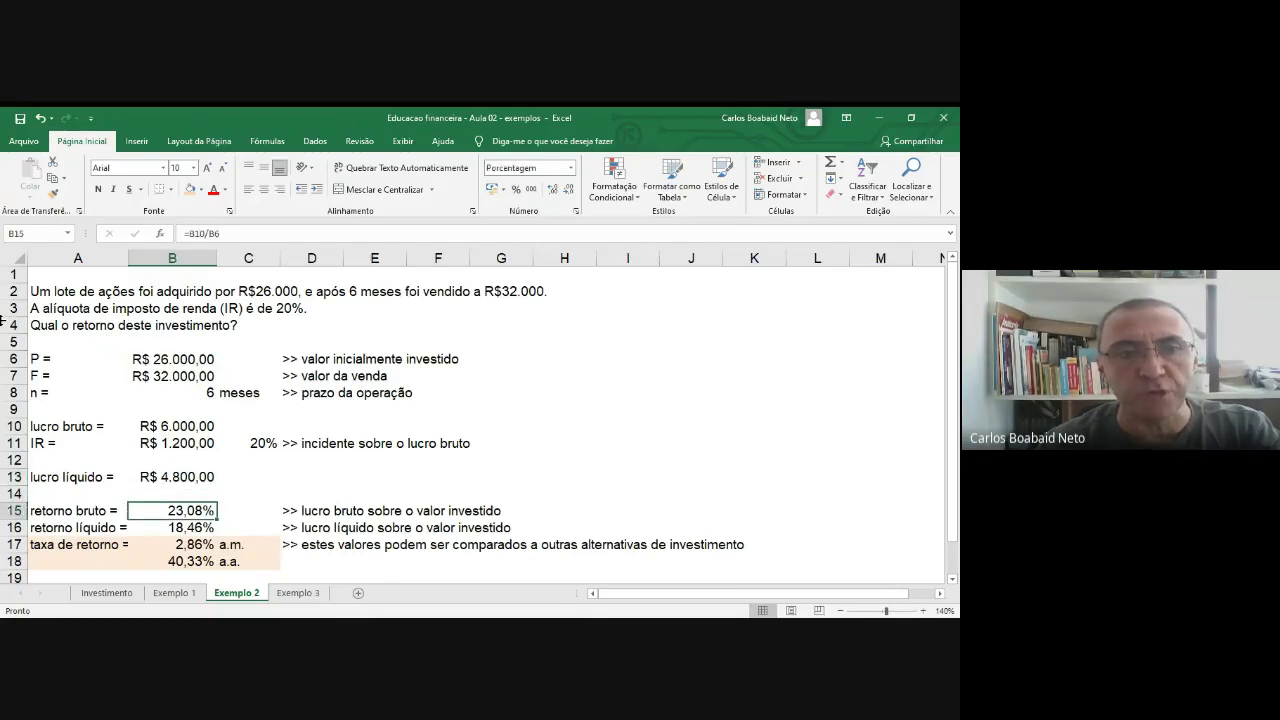
{"action": "key", "text": "Right"}
{"action": "key", "text": "Right"}
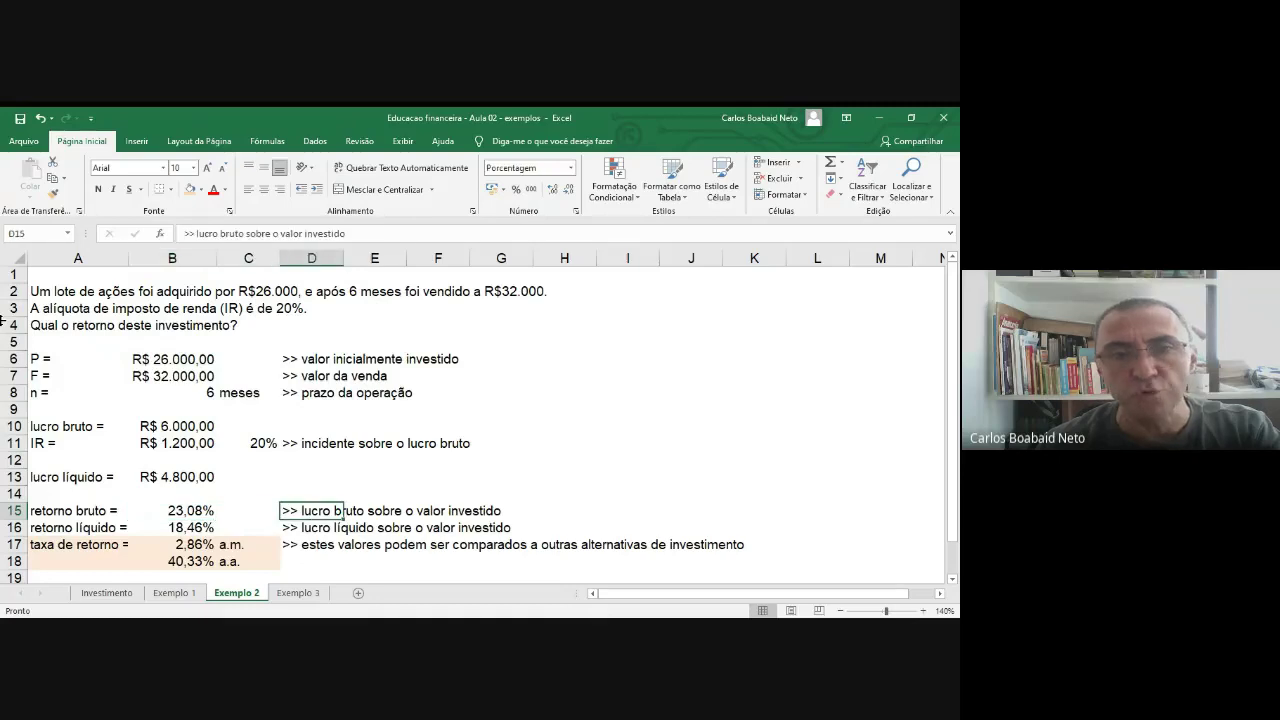
{"action": "key", "text": "Left"}
{"action": "key", "text": "Left"}
{"action": "key", "text": "F2"}
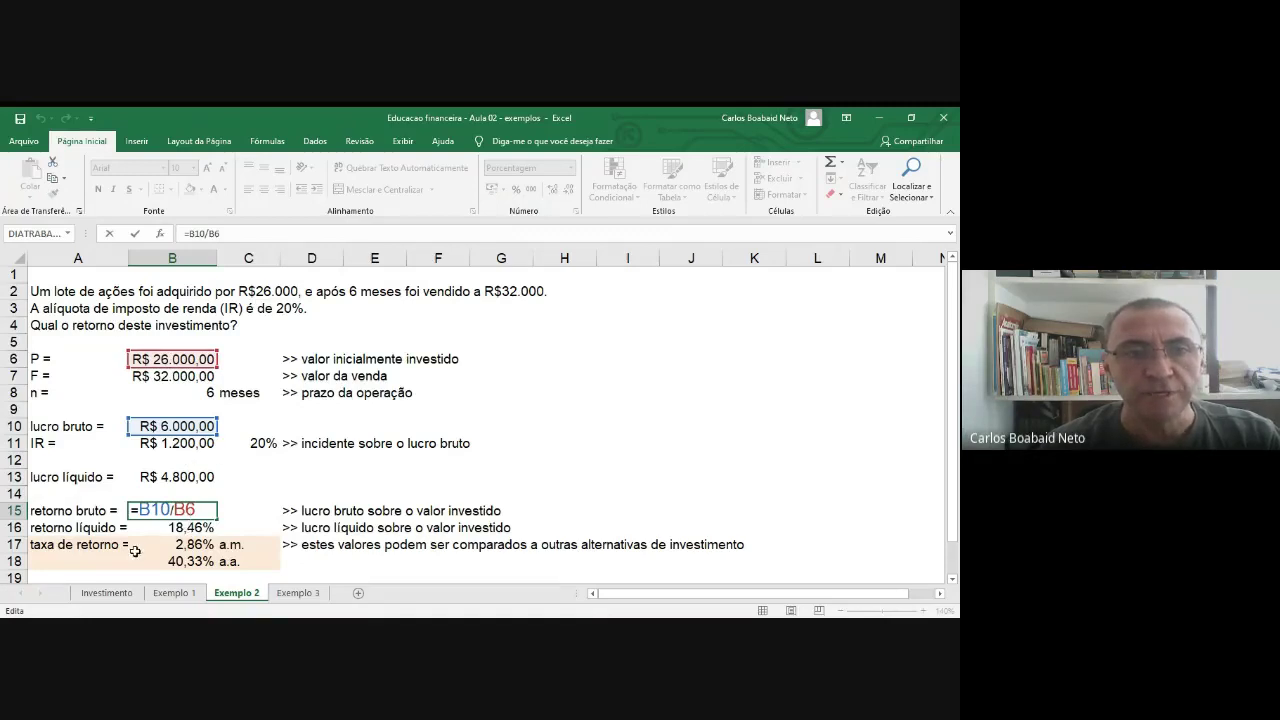
{"action": "key", "text": "Tab"}
{"action": "left_click", "coordinate": [172, 510]}
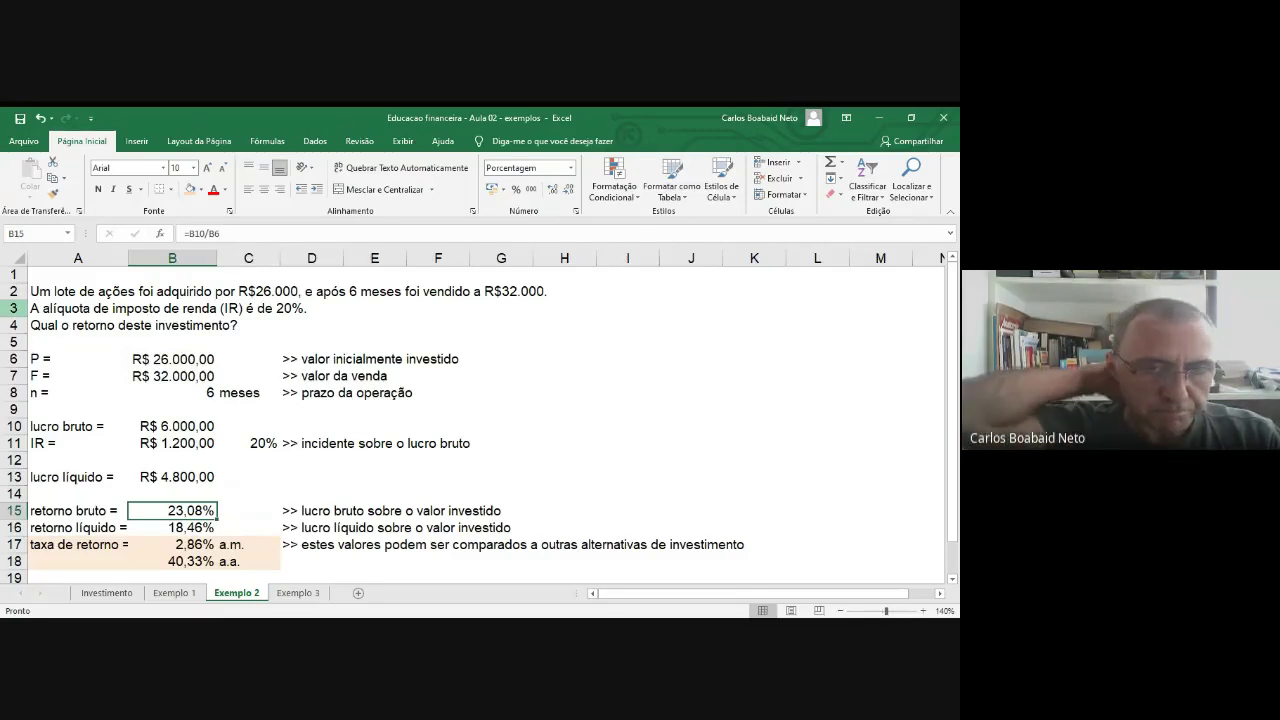
{"action": "left_click", "coordinate": [172, 493]}
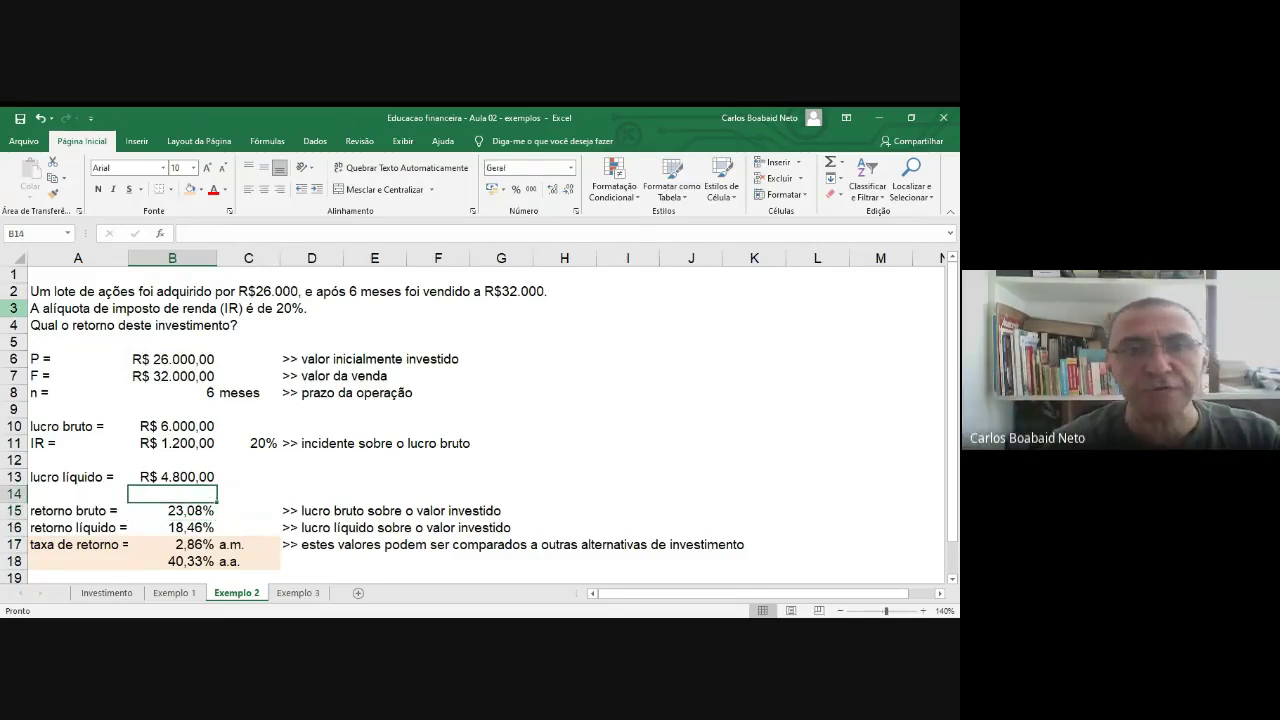
Step: Review the gross profit, income tax (IR) and net profit (lucro líquido) formulas in B10, B11 and B13
{"action": "key", "text": "Up"}
{"action": "key", "text": "Up"}
{"action": "key", "text": "Up"}
{"action": "key", "text": "Up"}
{"action": "key", "text": "Down"}
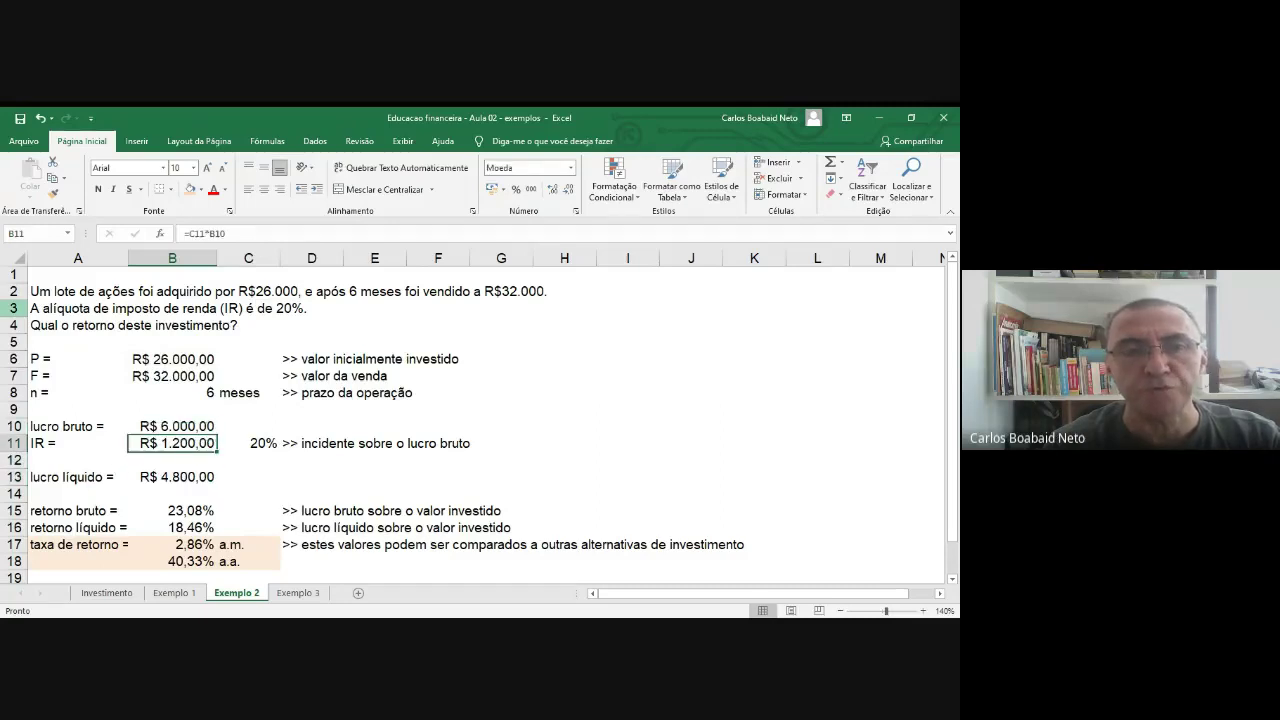
{"action": "key", "text": "Down"}
{"action": "key", "text": "Down"}
Step: Inspect the net return (retorno líquido) formula in B16 and its references to B13 and B6 without changing it
{"action": "key", "text": "Down"}
{"action": "key", "text": "Down"}
{"action": "key", "text": "Down"}
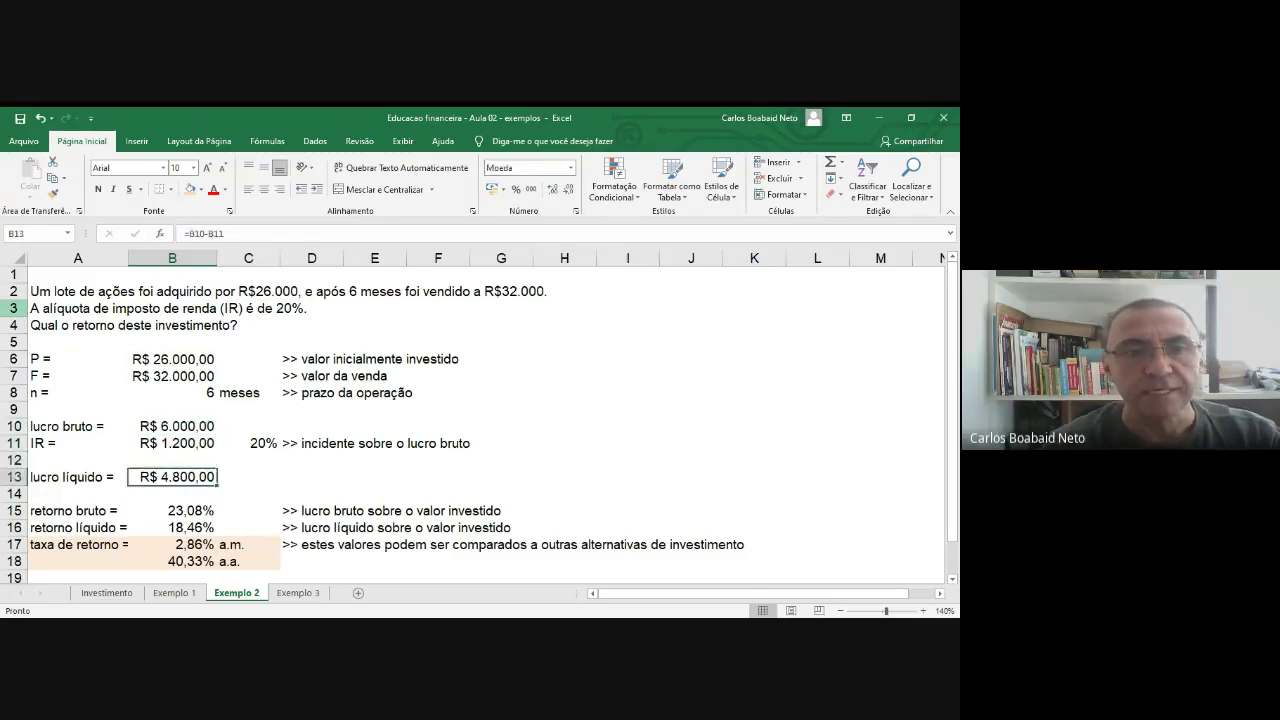
{"action": "type", "text": "=B13/B6"}
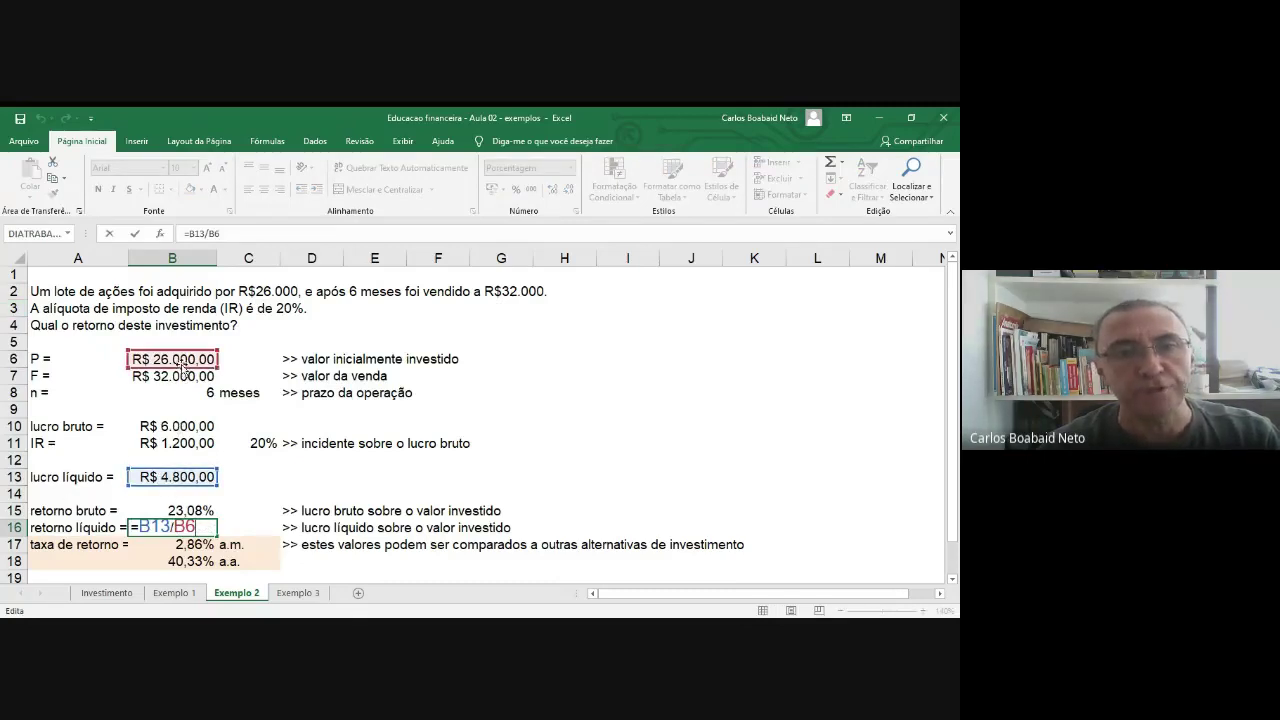
{"action": "key", "text": "Return"}
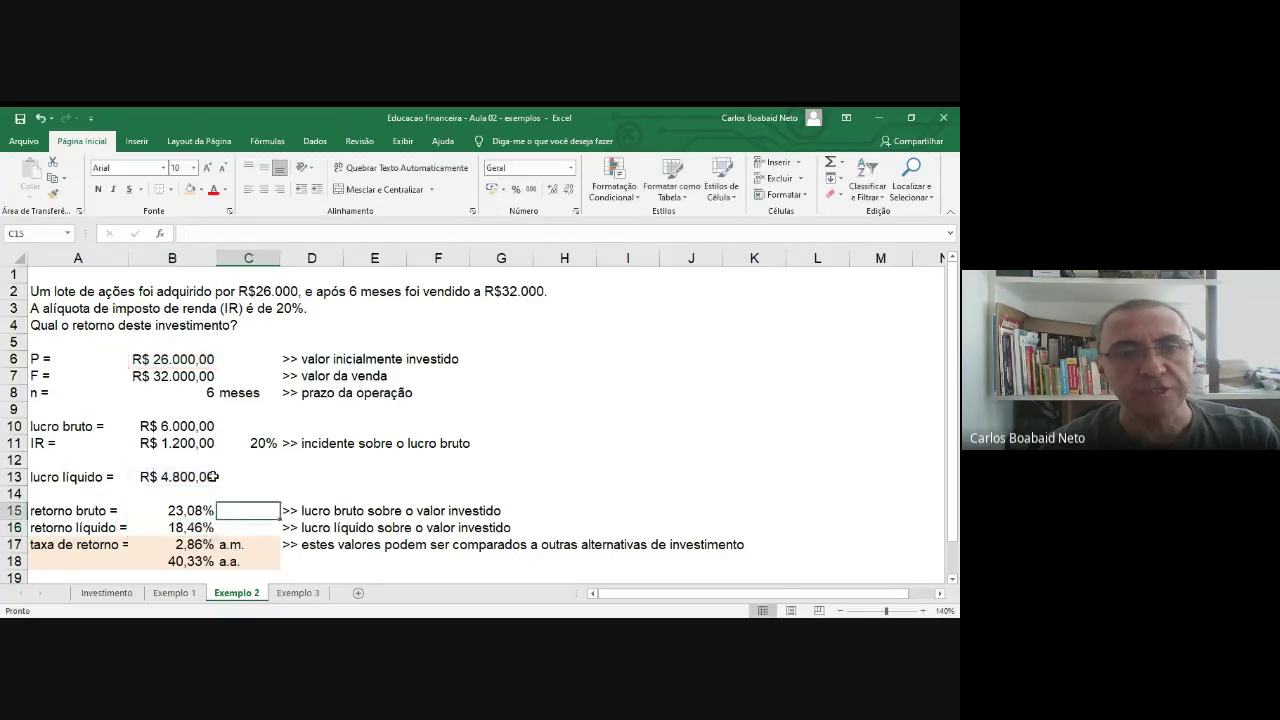
{"action": "key", "text": "Up"}
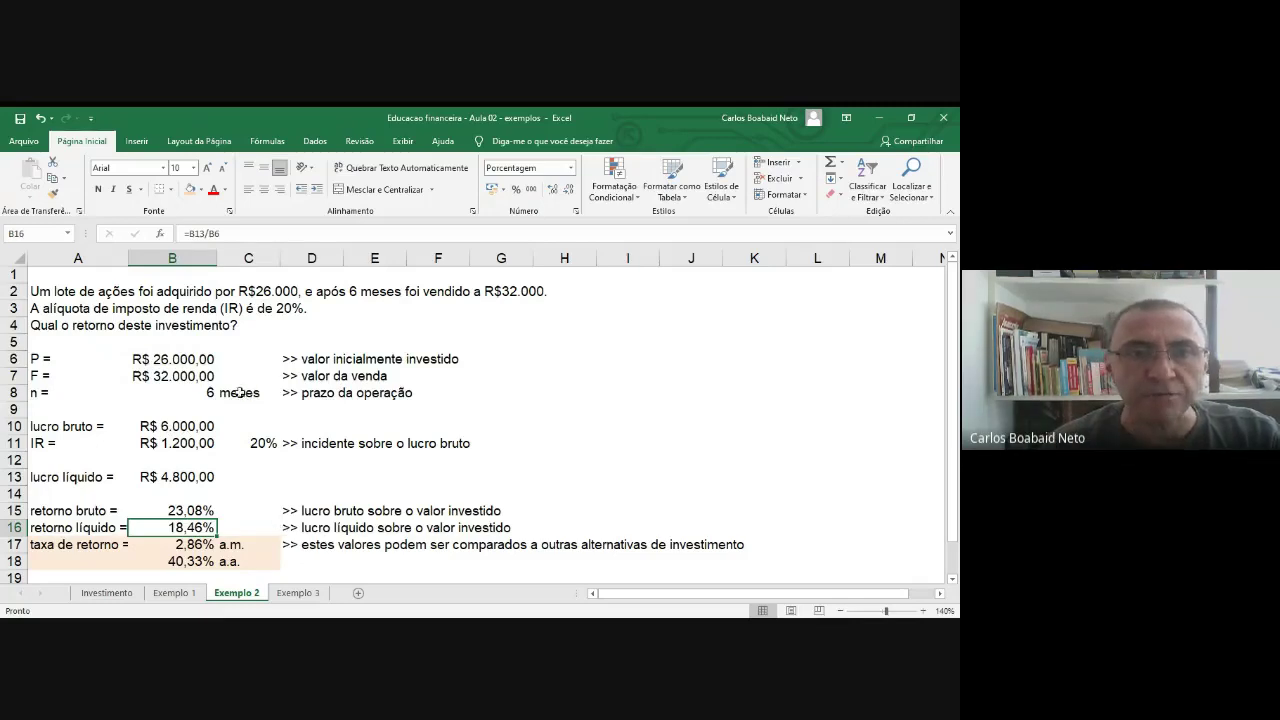
Step: Examine the monthly return rate formula in B17 together with the term in B8 and the net return in B16 it refers to
{"action": "left_click", "coordinate": [240, 393]}
{"action": "left_click", "coordinate": [180, 393]}
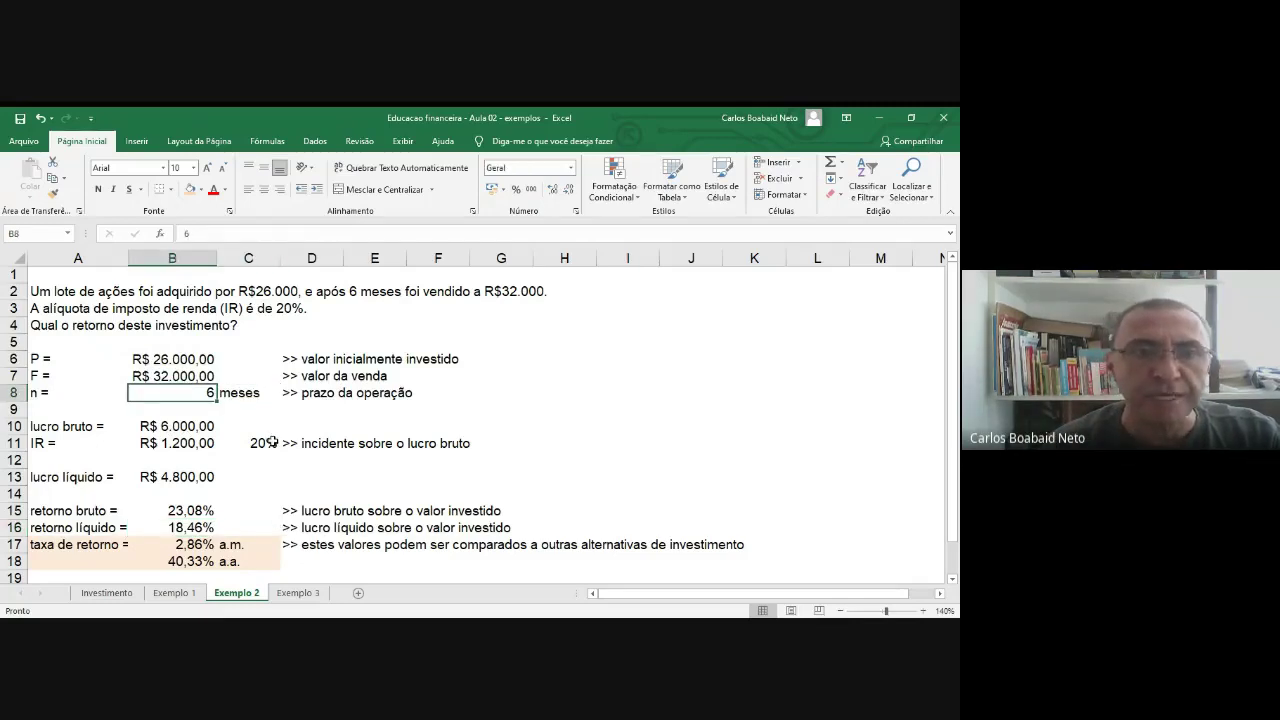
{"action": "left_click", "coordinate": [143, 548]}
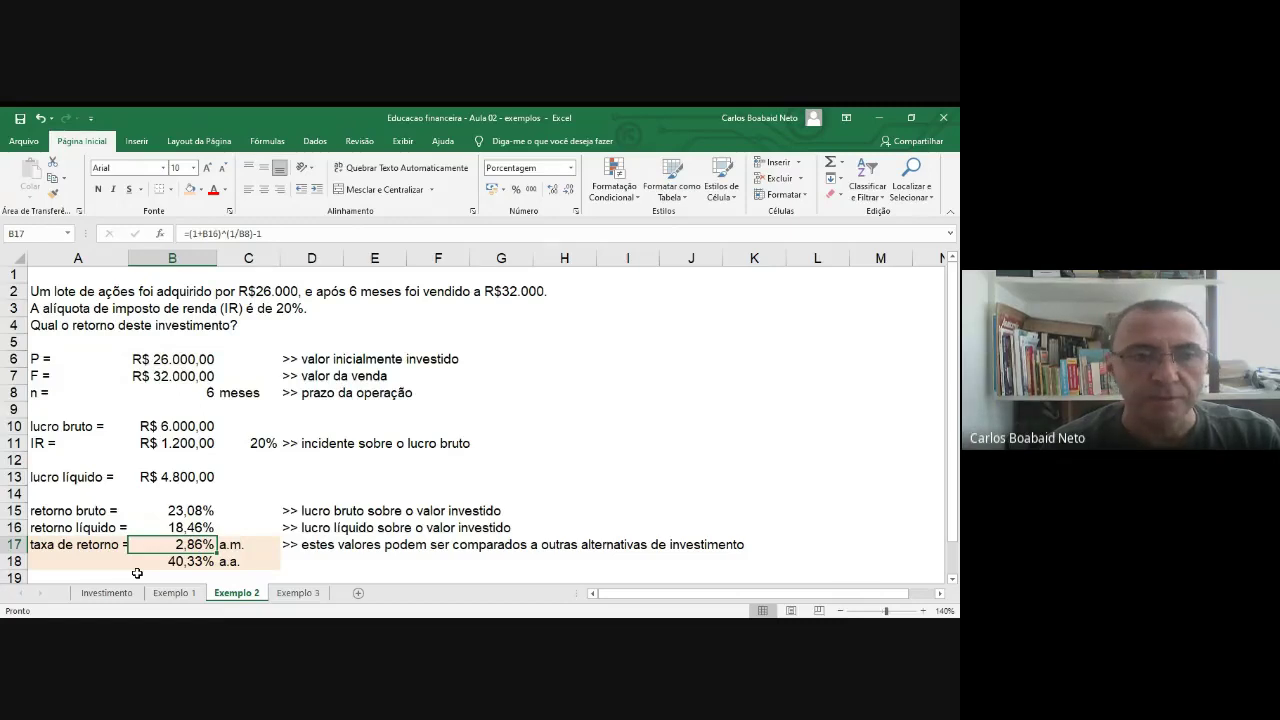
{"action": "scroll", "coordinate": [137, 573], "scroll_direction": "down", "scroll_amount": 1}
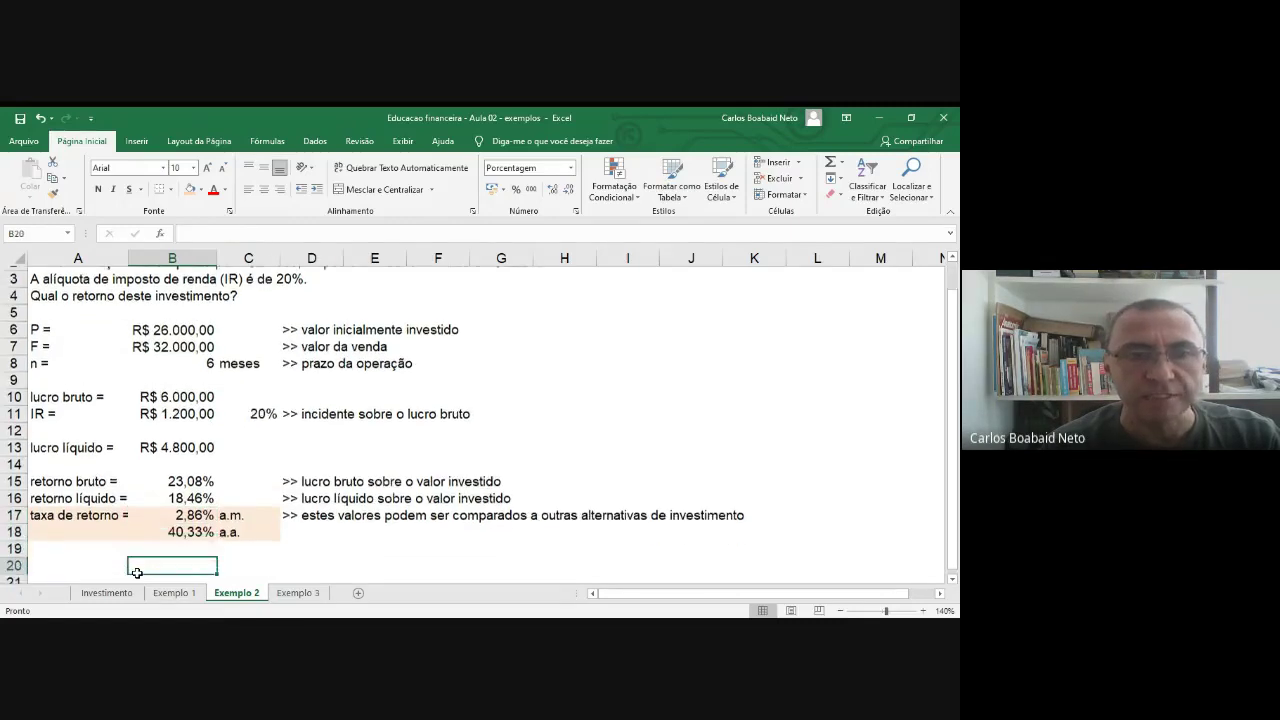
{"action": "key", "text": "F2"}
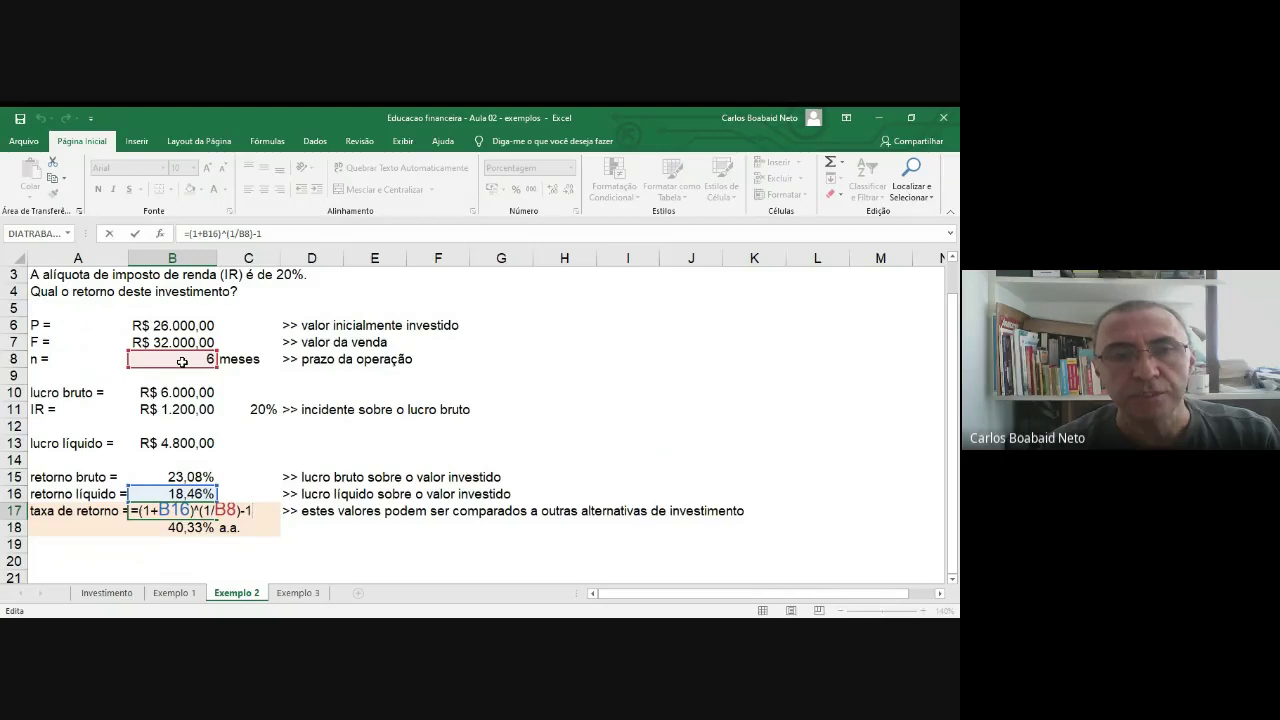
{"action": "left_click", "coordinate": [283, 547]}
{"action": "left_click", "coordinate": [186, 497]}
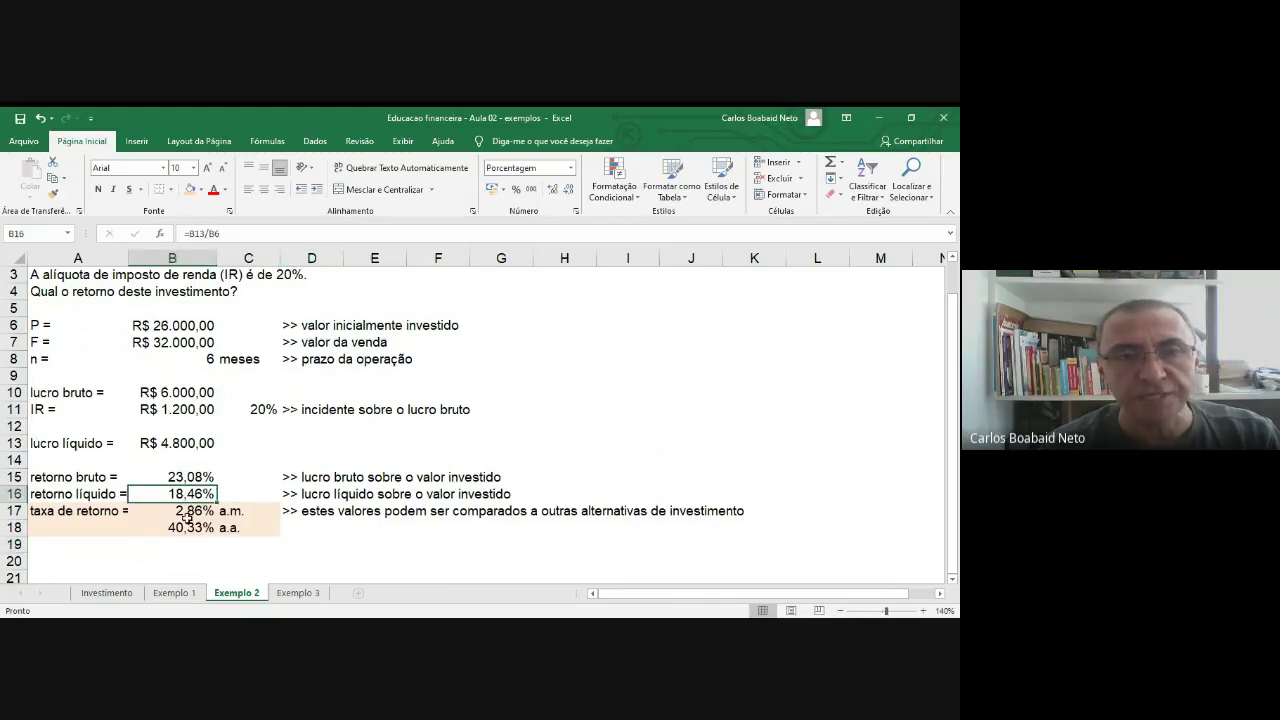
{"action": "left_click", "coordinate": [186, 514]}
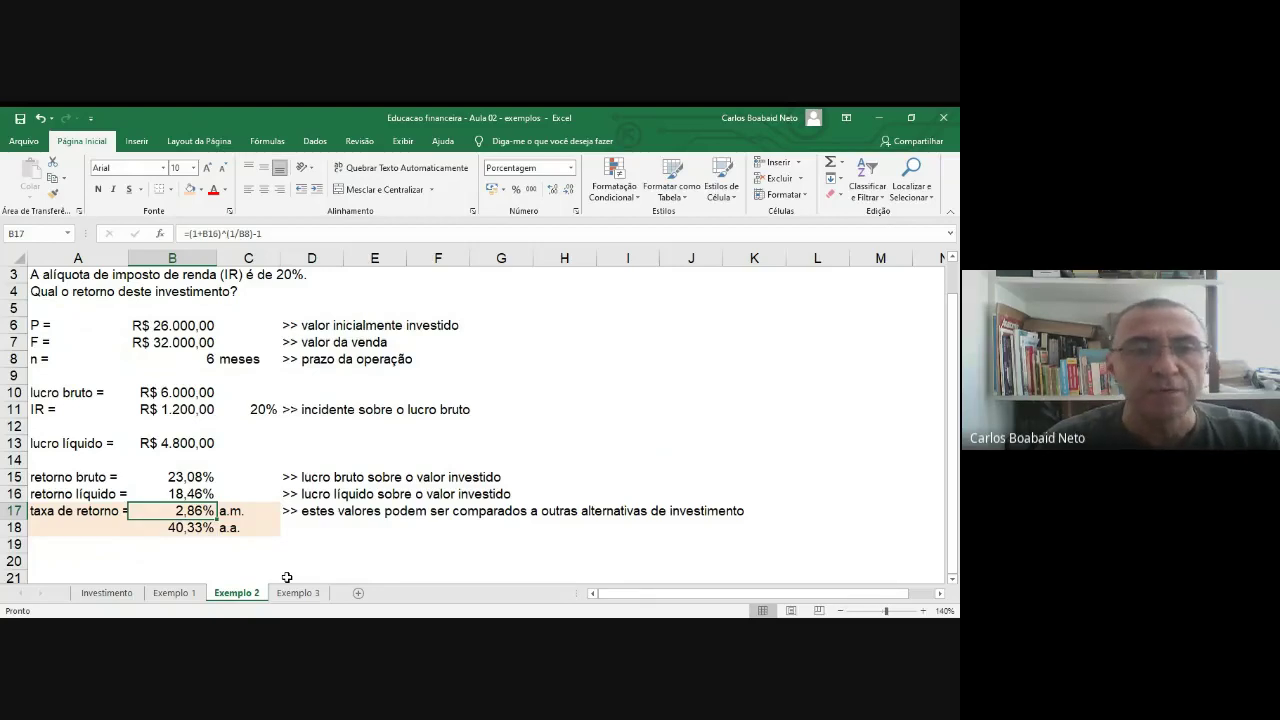
Step: Inspect the annual return rate formula in B18 and compare it with the monthly formula in B17, leaving both unchanged
{"action": "key", "text": "Right"}
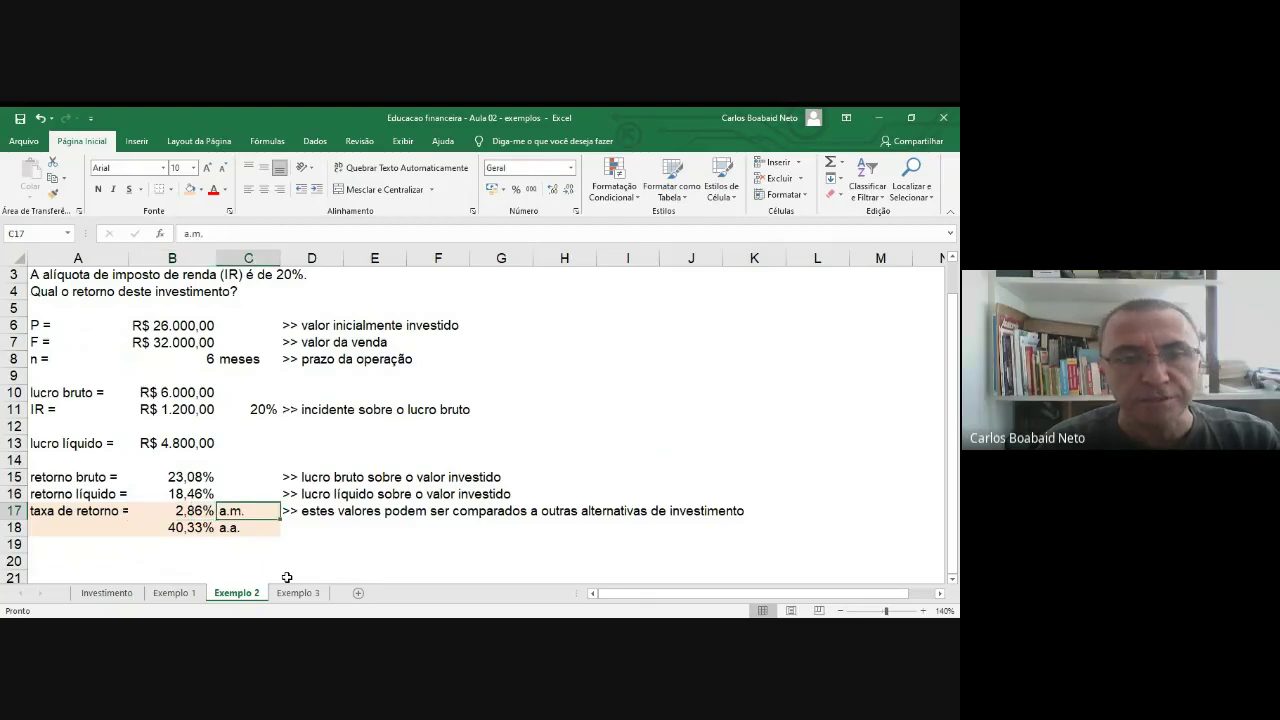
{"action": "key", "text": "Left"}
{"action": "key", "text": "Down"}
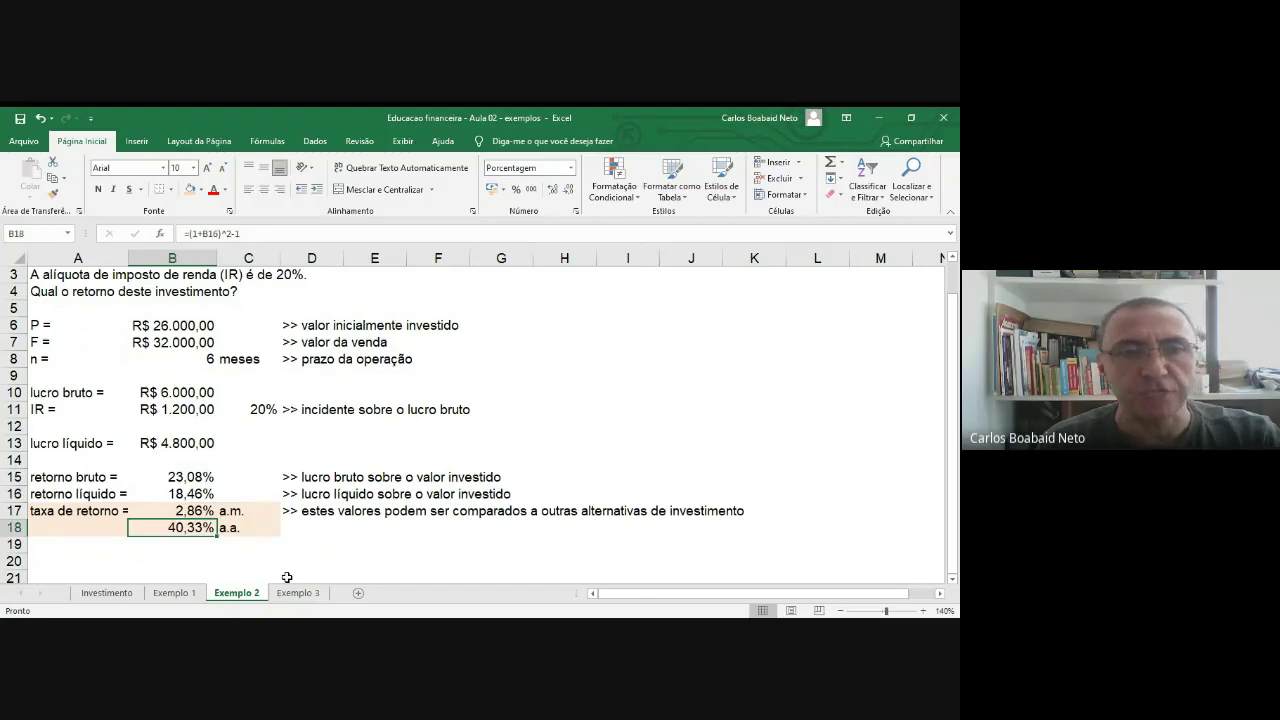
{"action": "key", "text": "F2"}
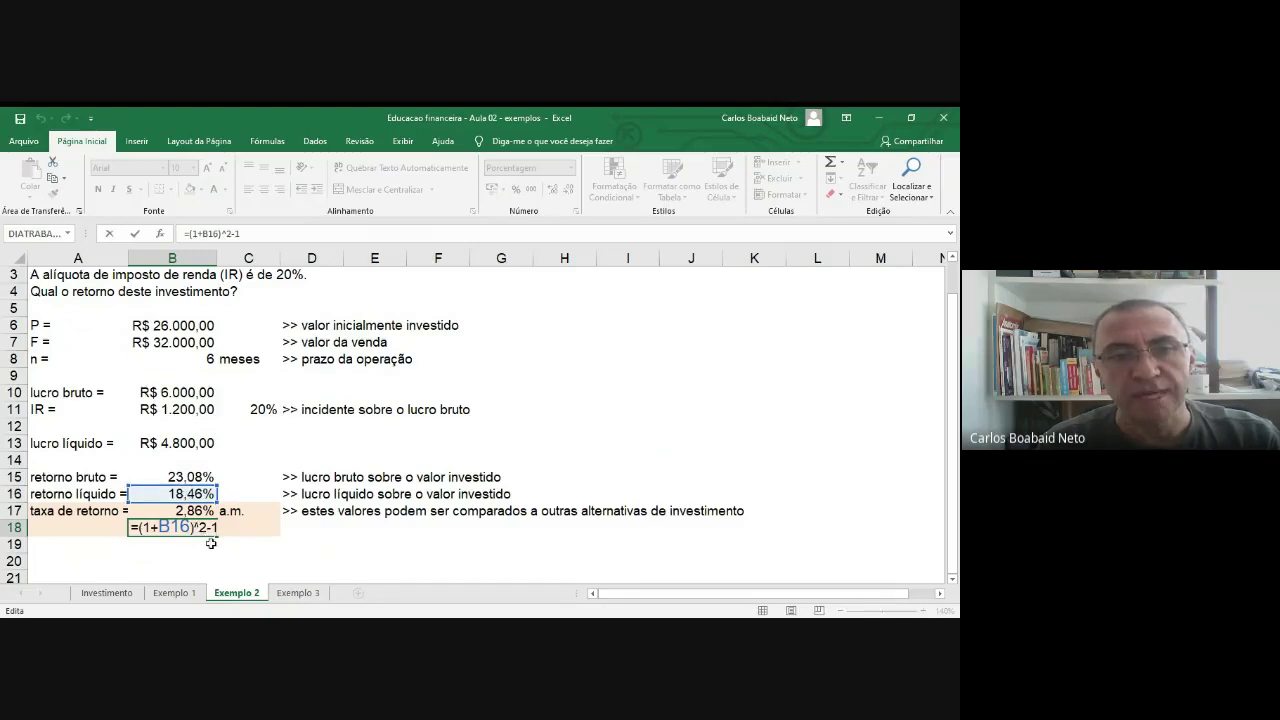
{"action": "key", "text": "Escape"}
{"action": "key", "text": "Up"}
{"action": "key", "text": "F2"}
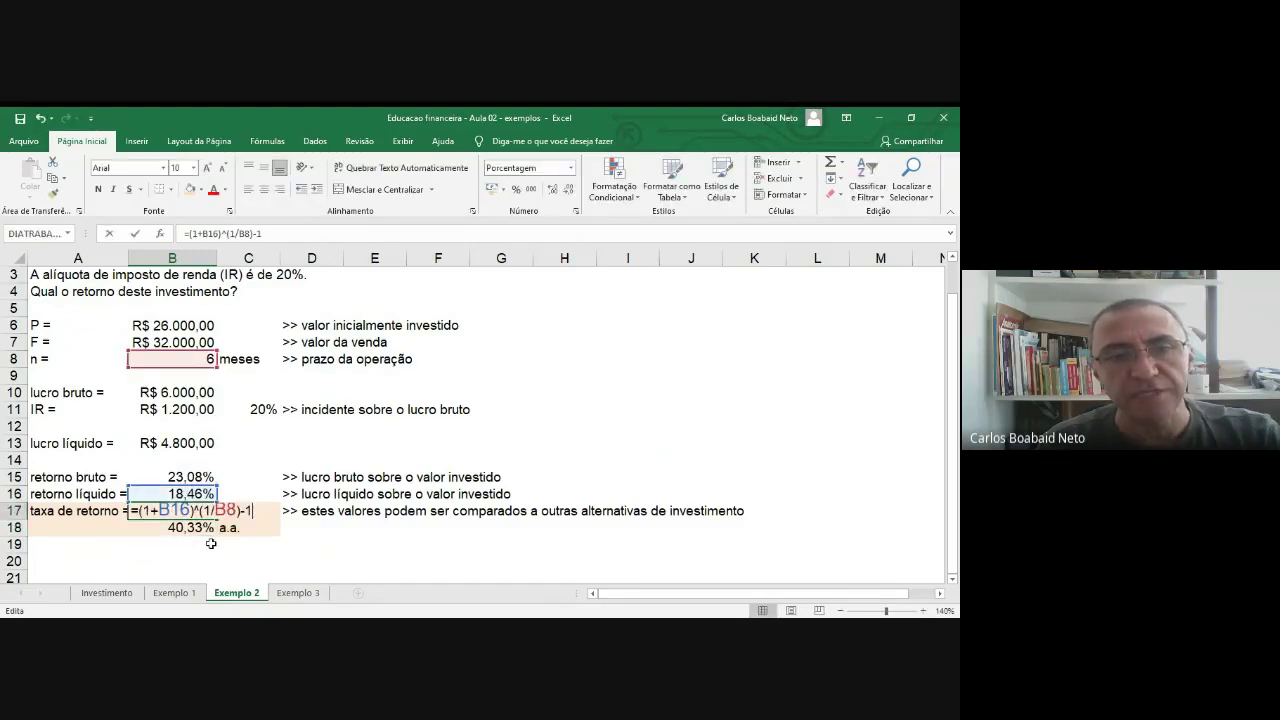
{"action": "key", "text": "Escape"}
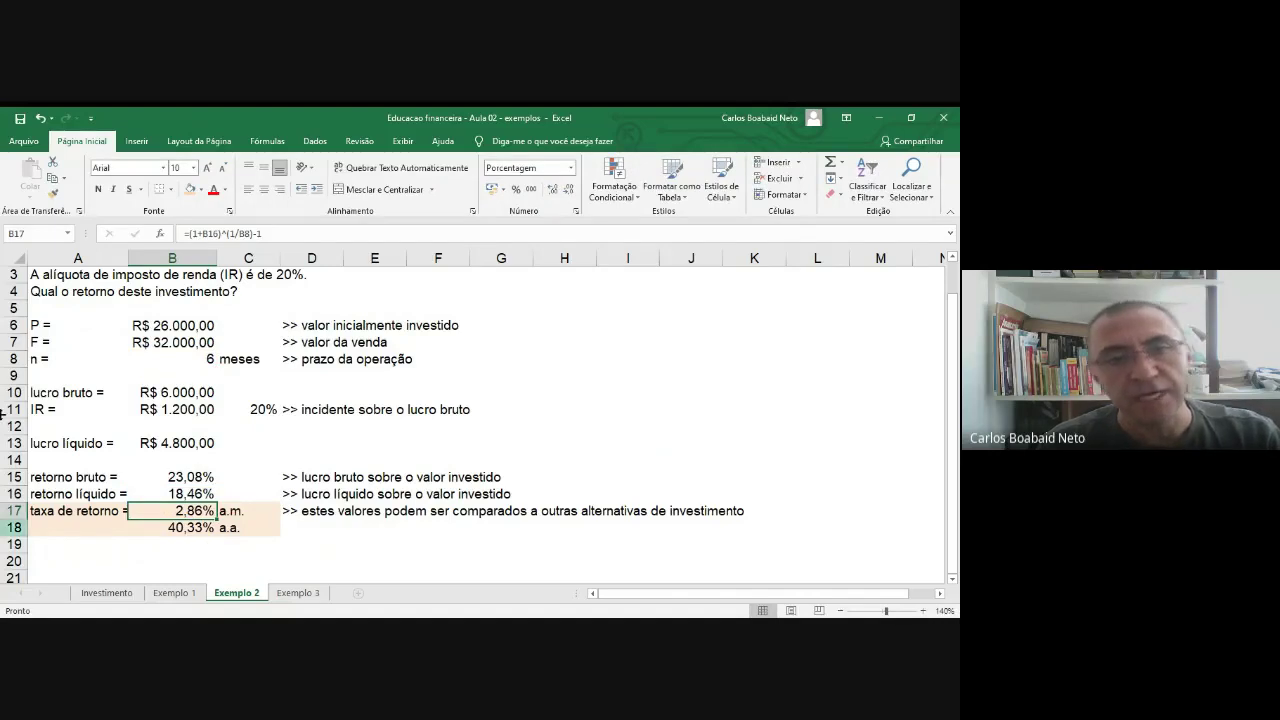
Step: Enter the check formula =(1+B17)^12-1 in B19 to annualize the monthly return rate
{"action": "left_click", "coordinate": [211, 543]}
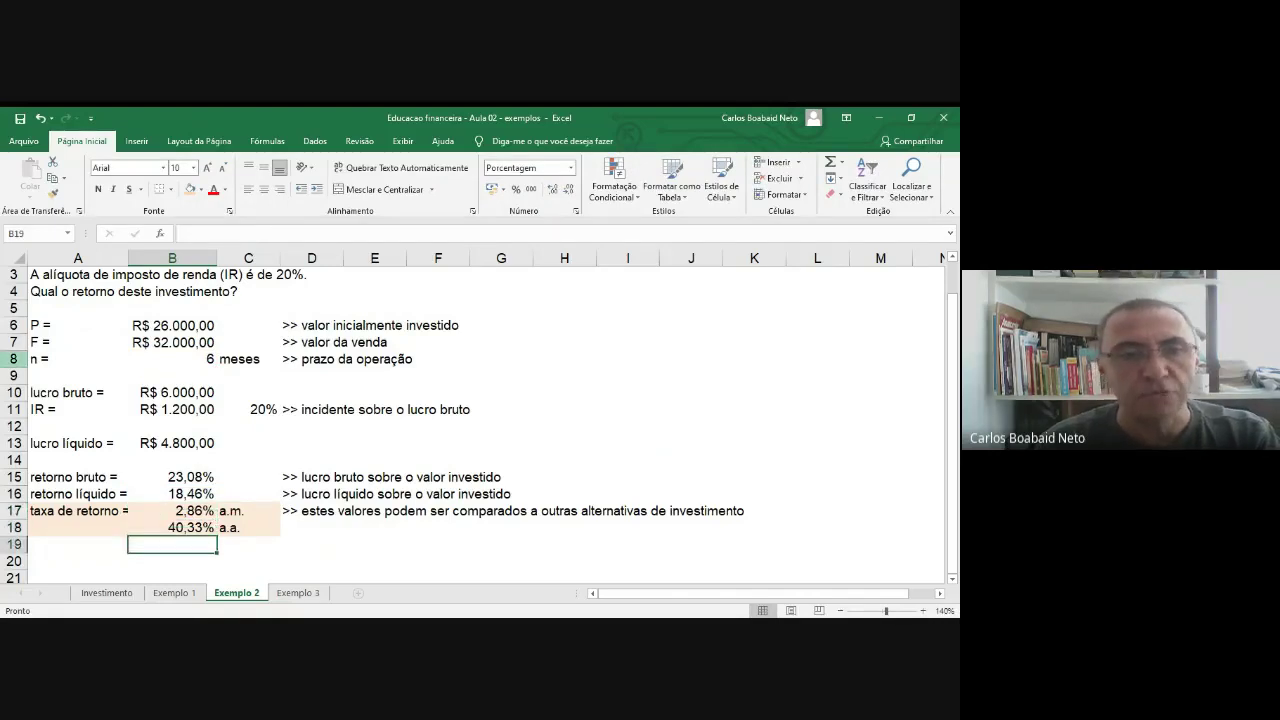
{"action": "type", "text": "=("}
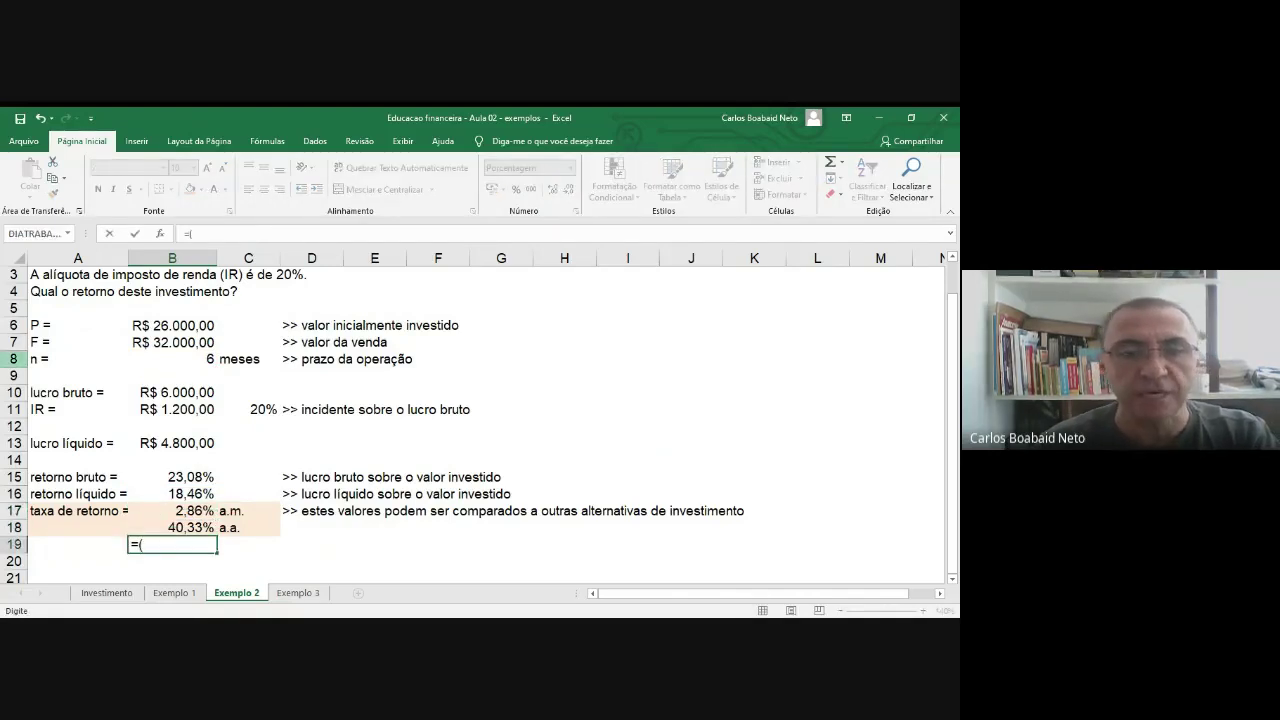
{"action": "type", "text": "1+"}
{"action": "key", "text": "Up"}
{"action": "key", "text": "Up"}
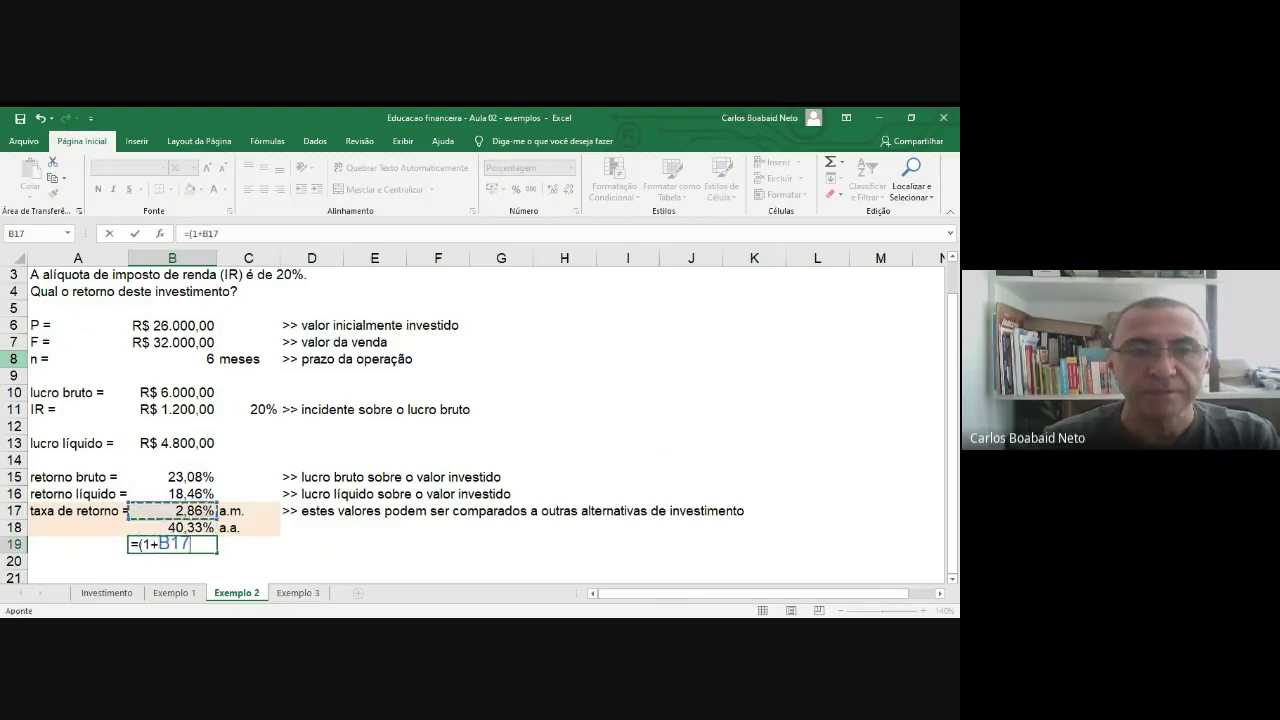
{"action": "type", "text": ")^12"}
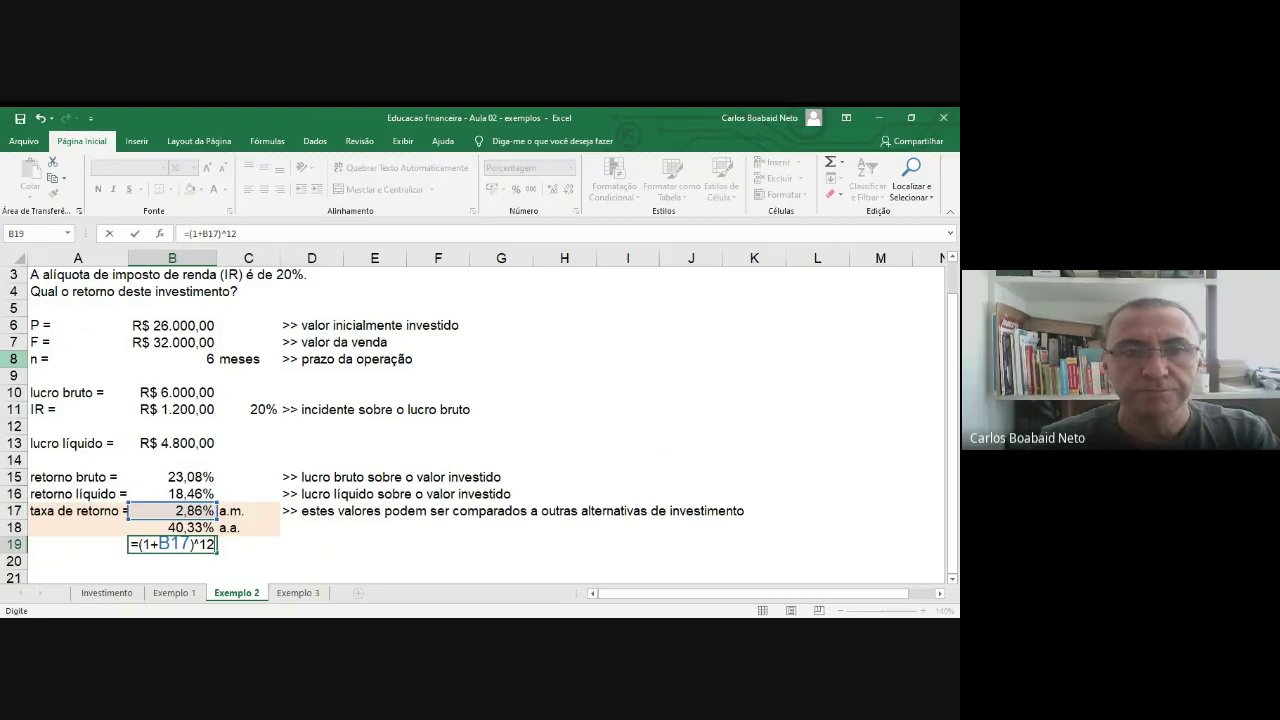
{"action": "type", "text": "-1"}
{"action": "key", "text": "Return"}
{"action": "left_click", "coordinate": [172, 544]}
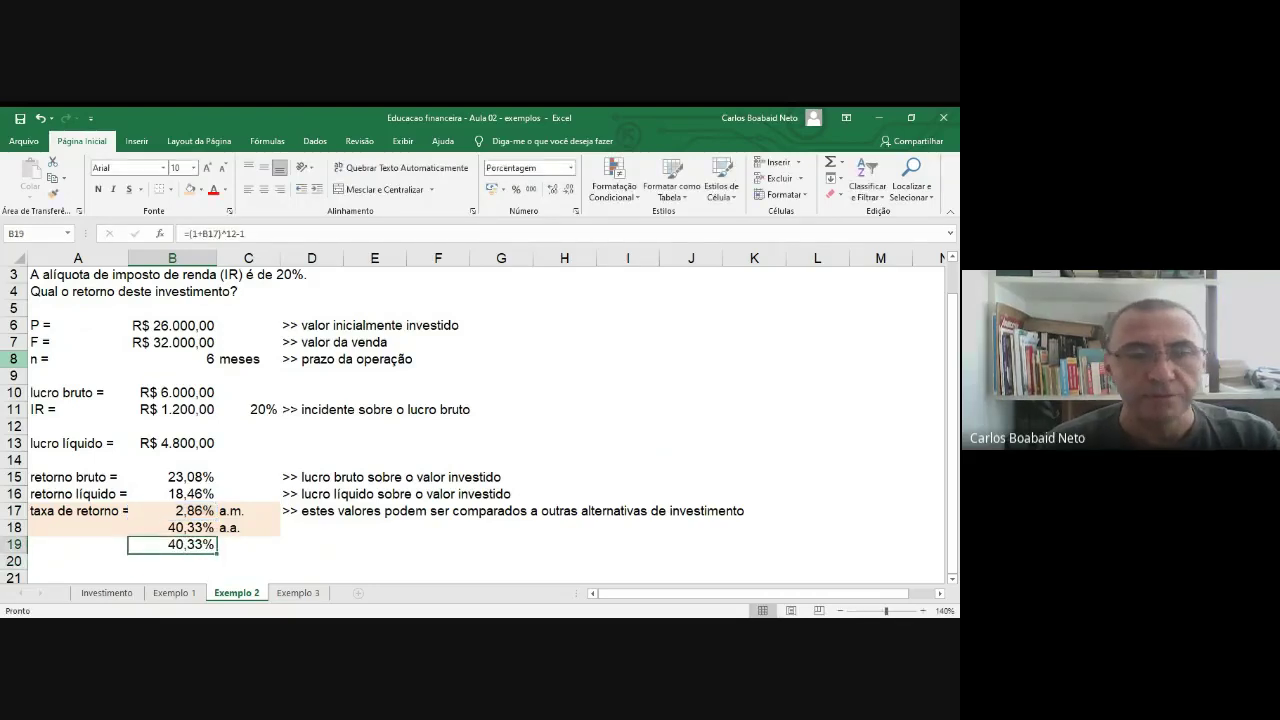
Step: Compare the annual rate formulas in B18 and B19, and check the monthly rate in B17
{"action": "key", "text": "Up"}
{"action": "key", "text": "Down"}
{"action": "key", "text": "Up"}
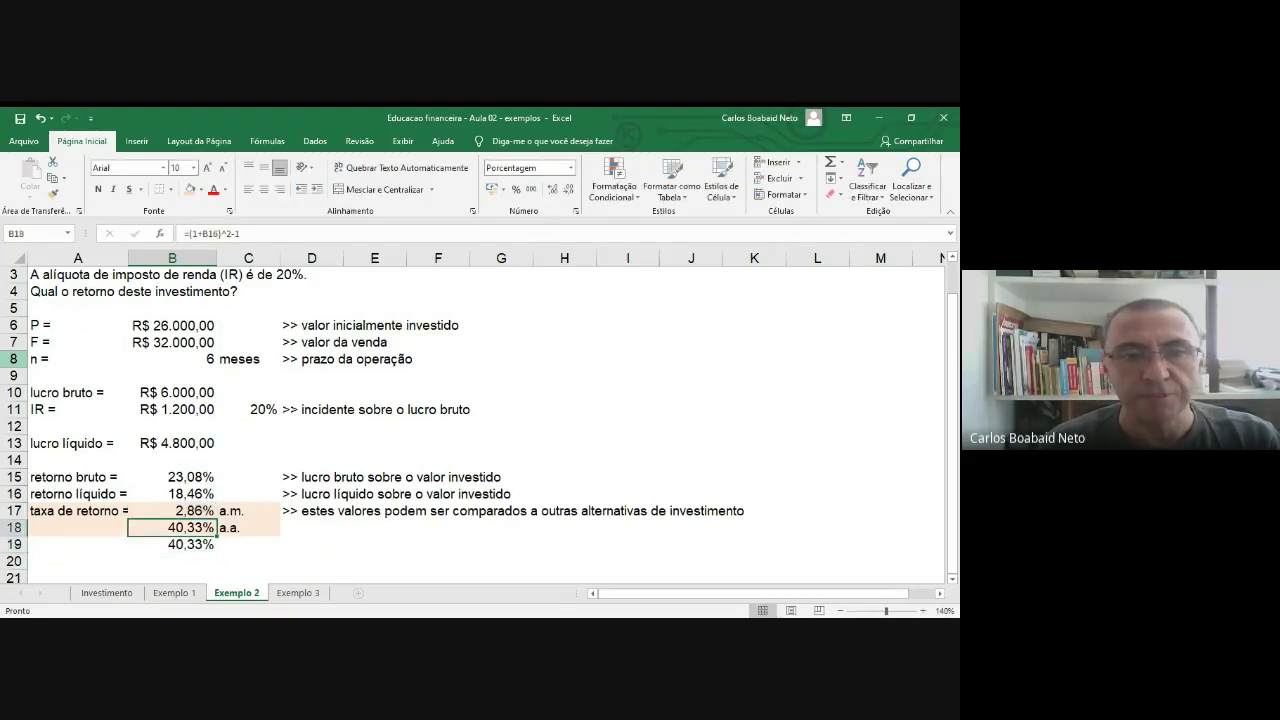
{"action": "key", "text": "Down"}
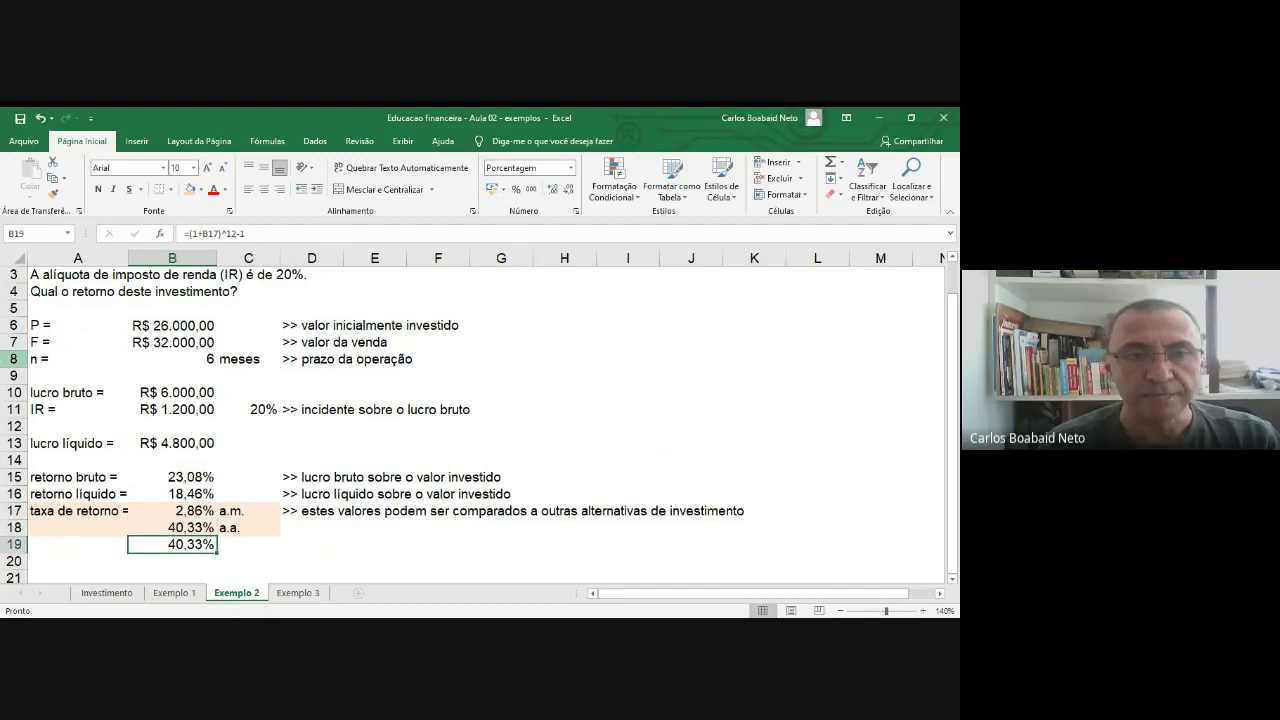
{"action": "key", "text": "Up"}
{"action": "key", "text": "Up"}
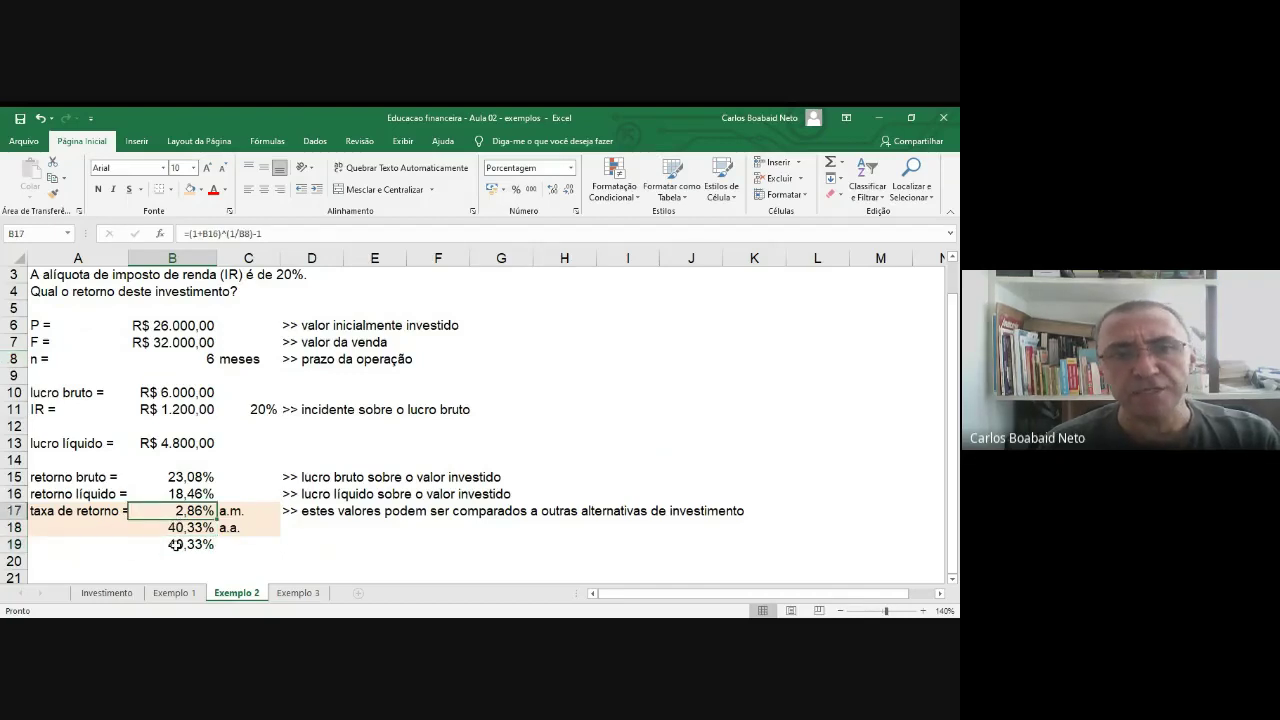
Step: Review the comparison note in D17, the taxa de retorno label in A17 and the rates in B17 and B18
{"action": "left_click", "coordinate": [352, 511]}
{"action": "left_click", "coordinate": [340, 511]}
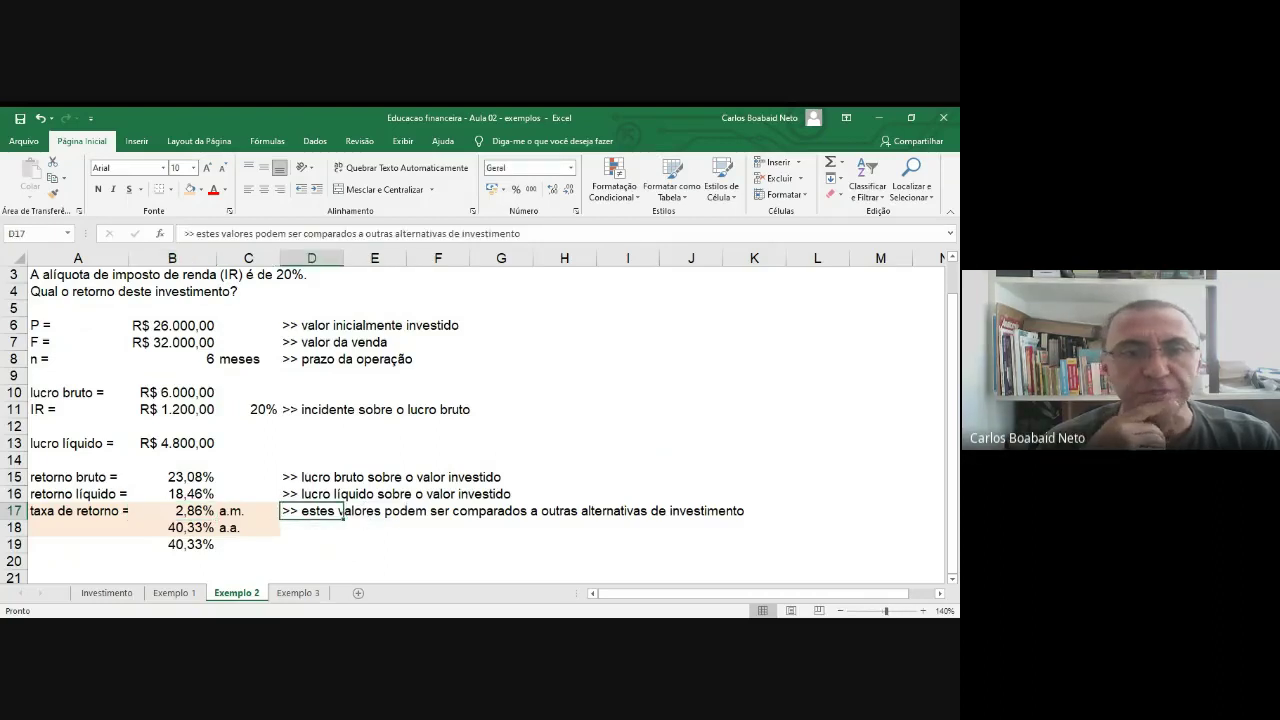
{"action": "key", "text": "Left"}
{"action": "key", "text": "Left"}
{"action": "key", "text": "Left"}
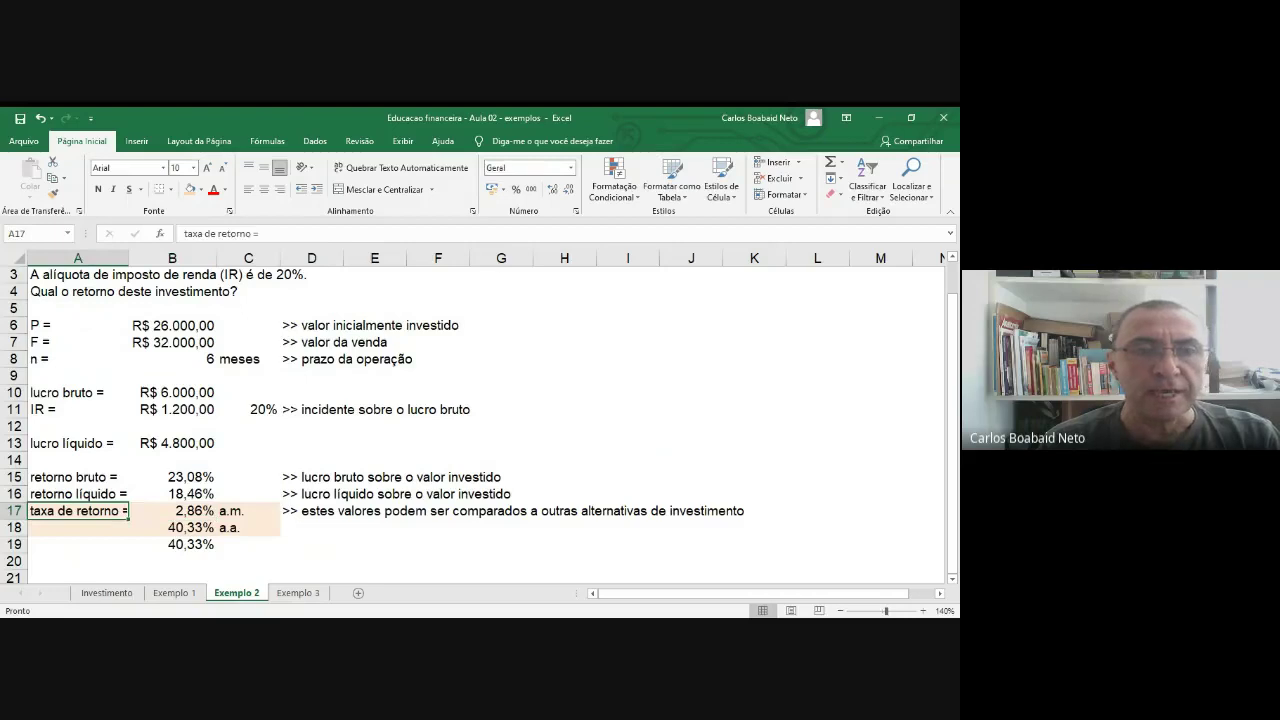
{"action": "left_click", "coordinate": [178, 521]}
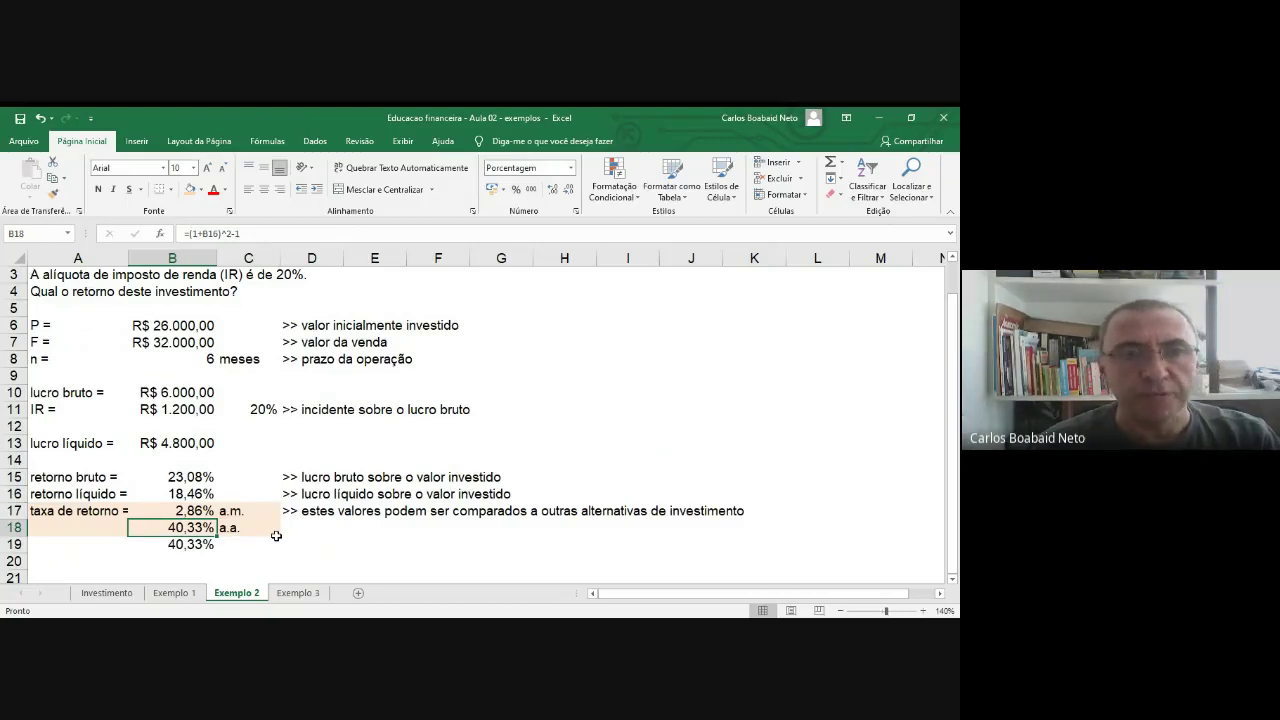
{"action": "key", "text": "Up"}
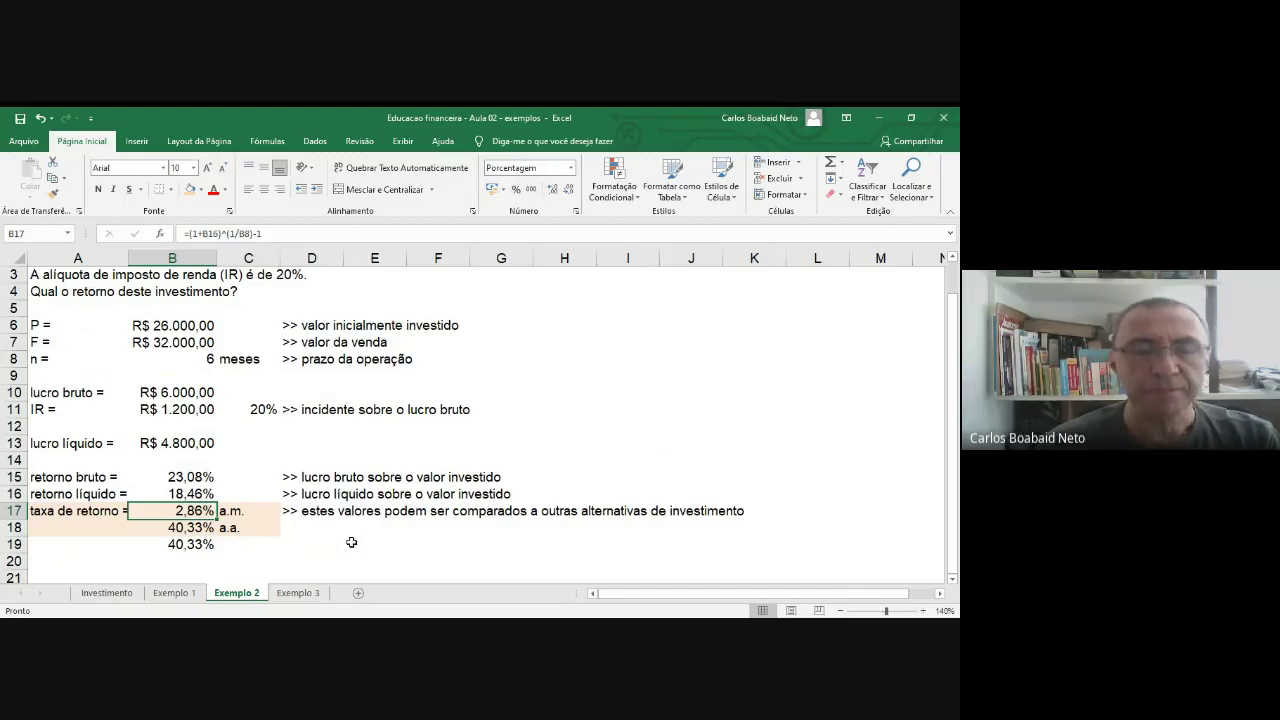
Step: Open the Exemplo 3 sheet and read the problem statement about monthly remuneration and accumulated inflation in rows 2 and 3
{"action": "left_click", "coordinate": [298, 593]}
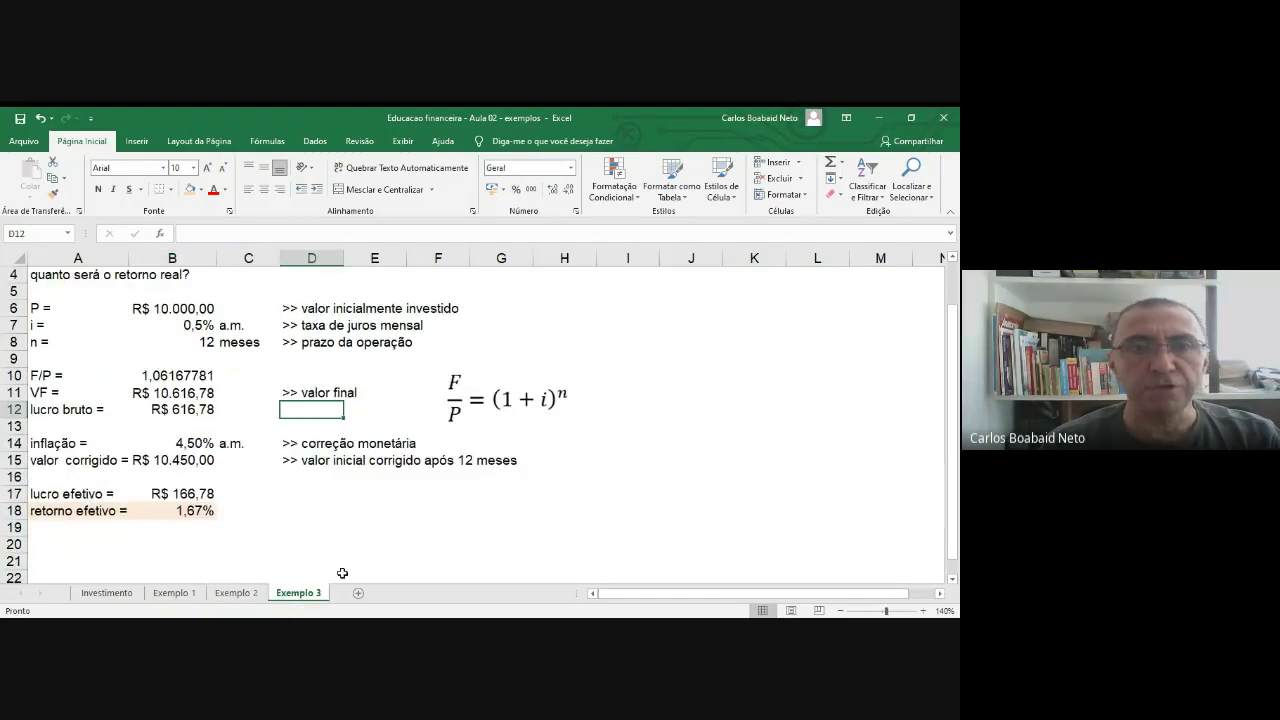
{"action": "scroll", "coordinate": [343, 571], "scroll_direction": "up", "scroll_amount": 2}
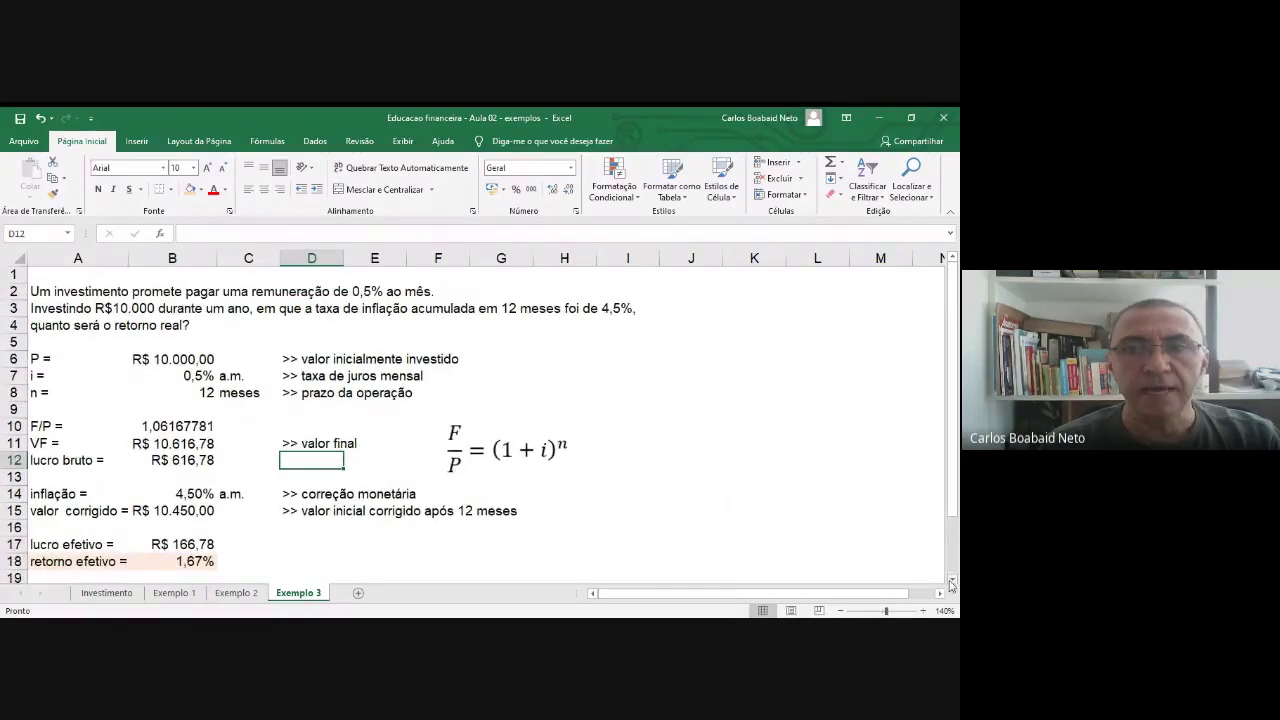
{"action": "left_click", "coordinate": [90, 289]}
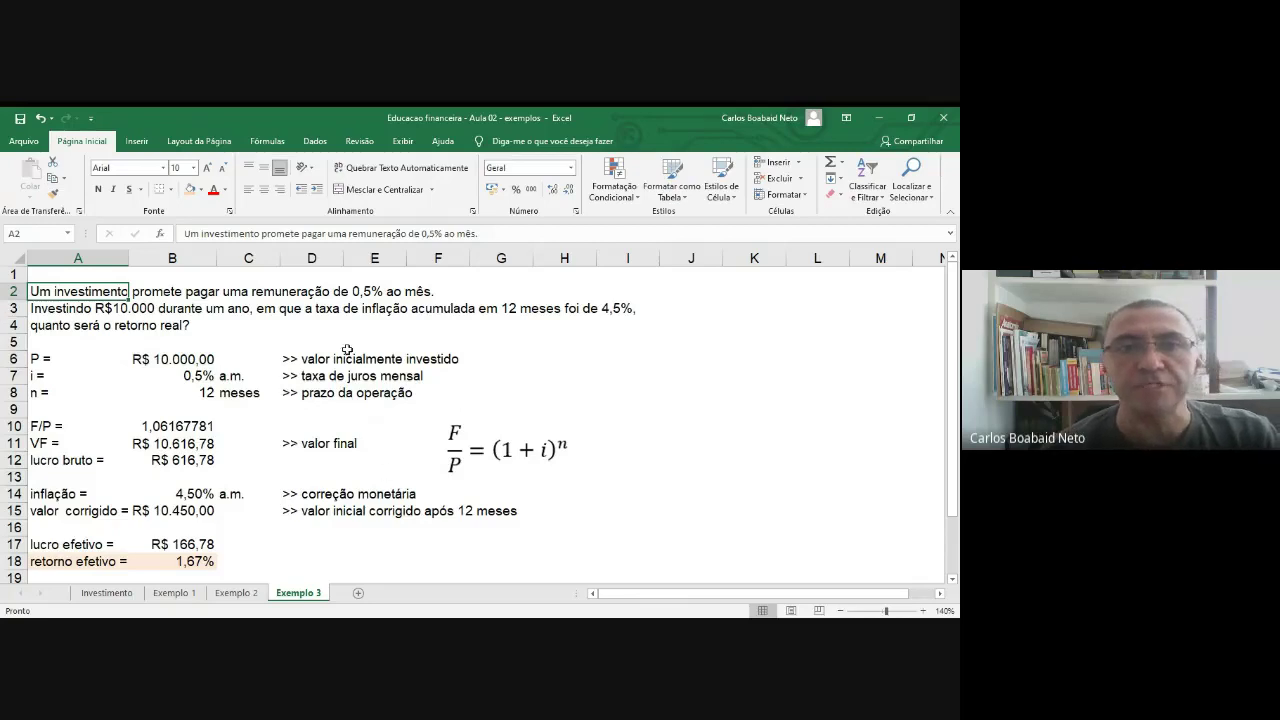
{"action": "left_click", "coordinate": [405, 293]}
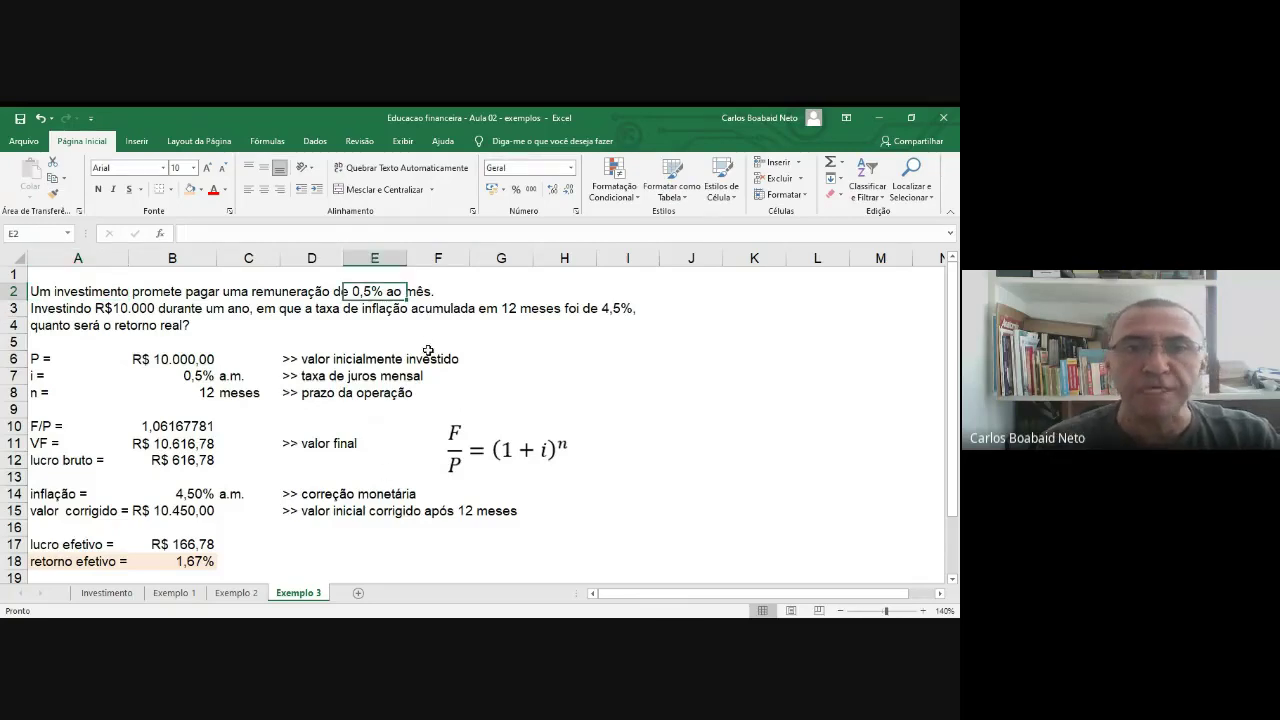
{"action": "key", "text": "Left"}
{"action": "key", "text": "Left"}
{"action": "key", "text": "Left"}
{"action": "key", "text": "Left"}
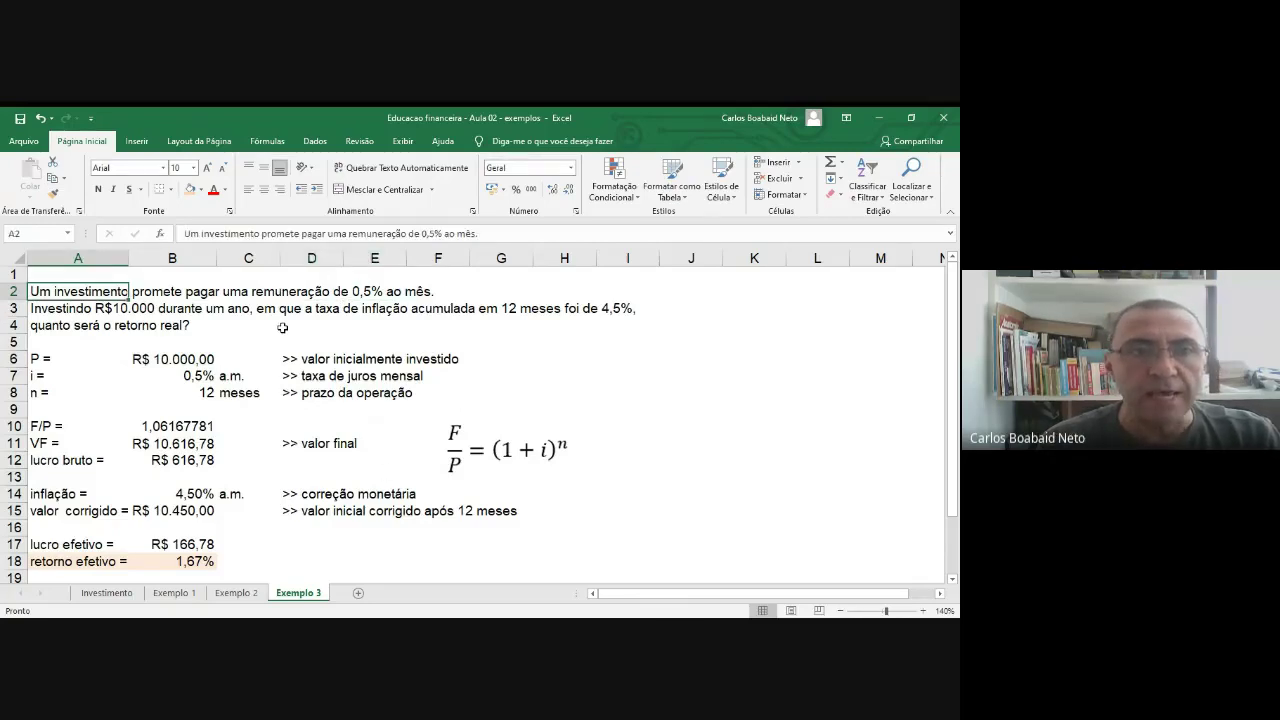
{"action": "key", "text": "Down"}
{"action": "key", "text": "Right"}
{"action": "key", "text": "Right"}
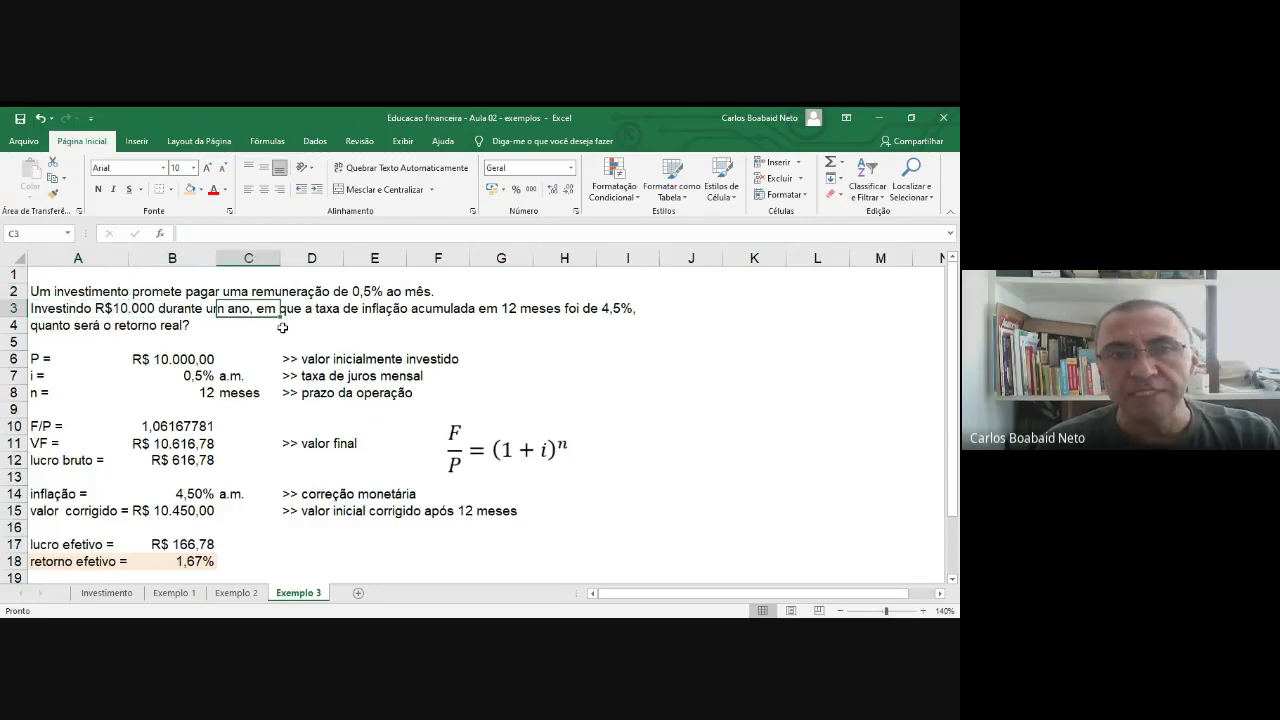
{"action": "left_click", "coordinate": [513, 311]}
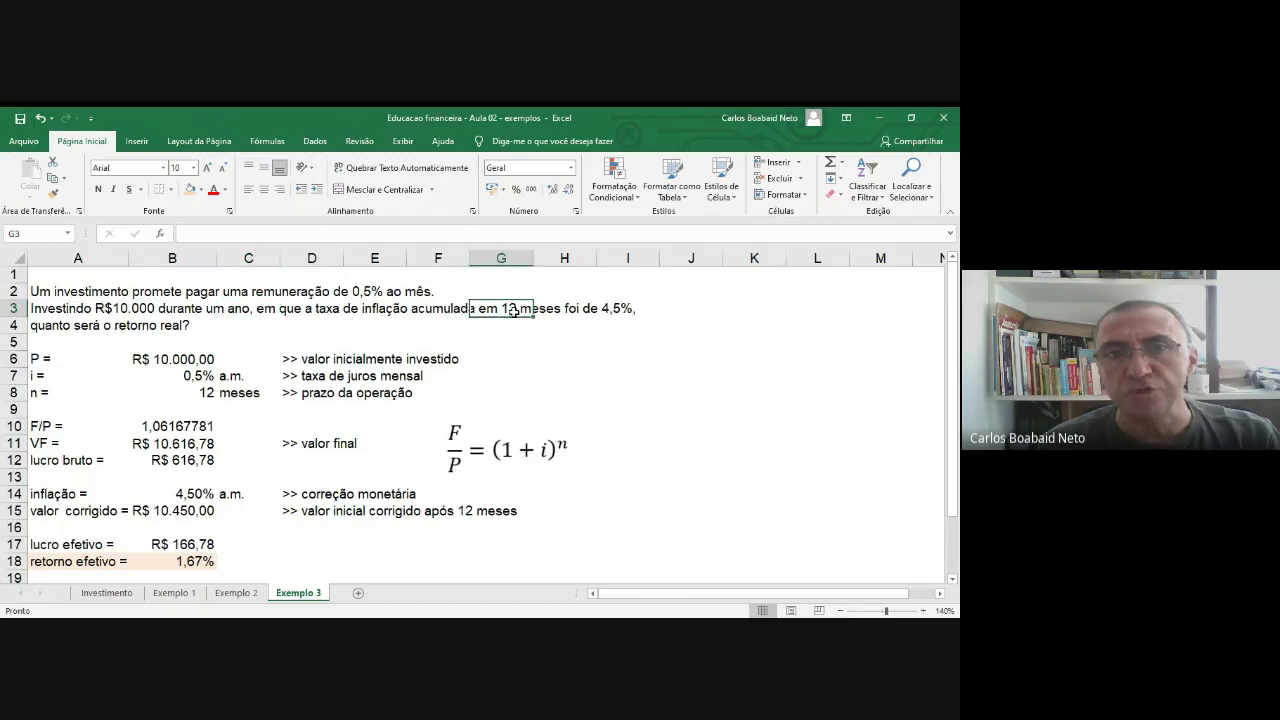
Step: Reread the problem statement in rows 2 to 4, covering the inflation rate, real return question and monthly remuneration
{"action": "key", "text": "Right"}
{"action": "key", "text": "Right"}
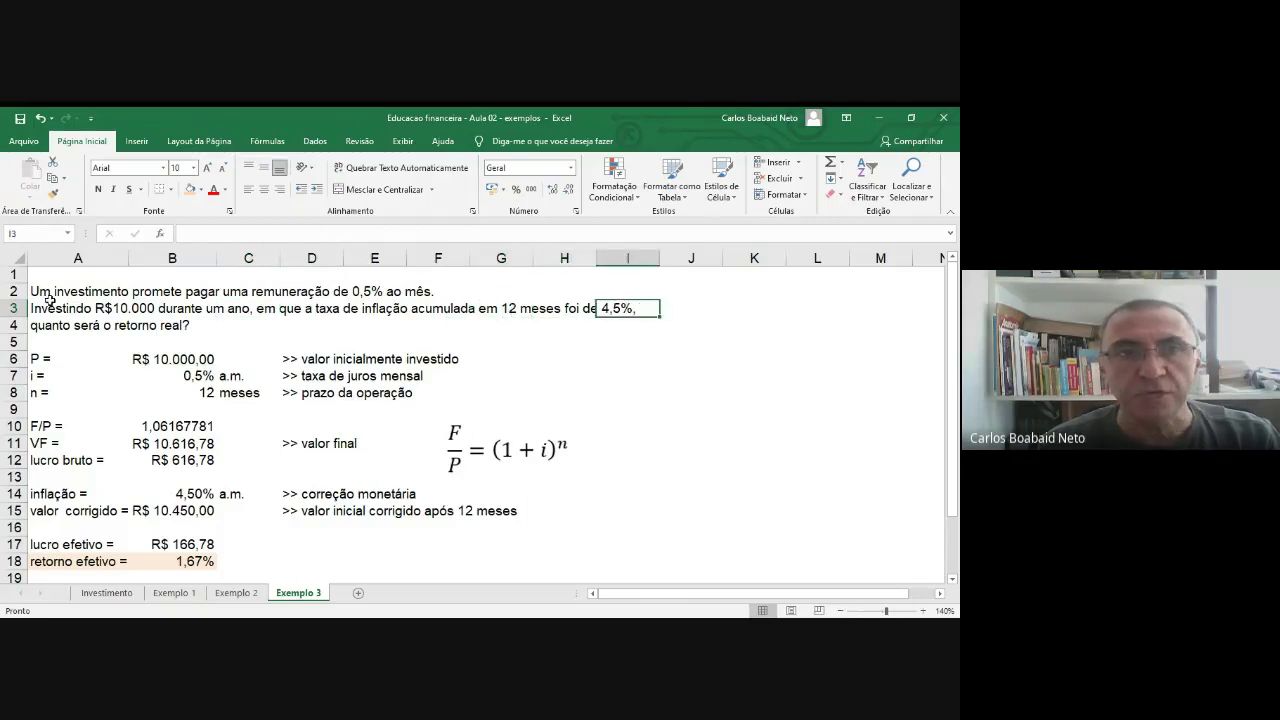
{"action": "left_click", "coordinate": [77, 328]}
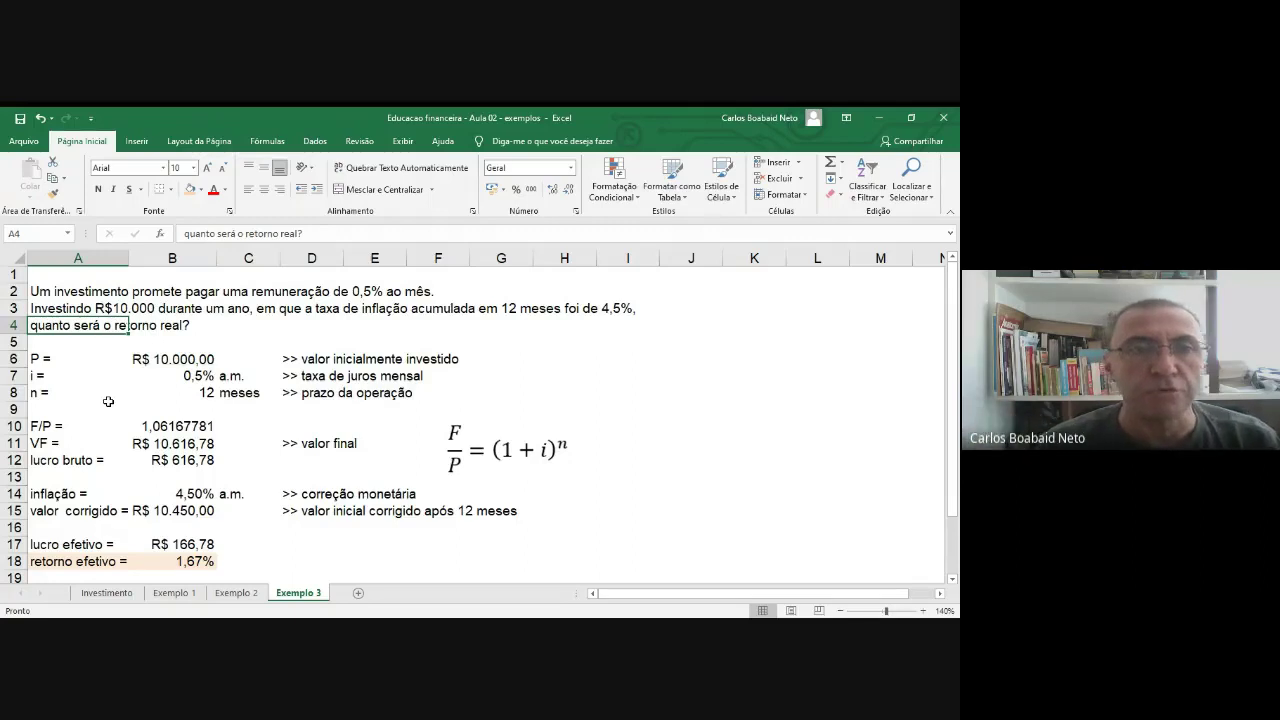
{"action": "key", "text": "Up"}
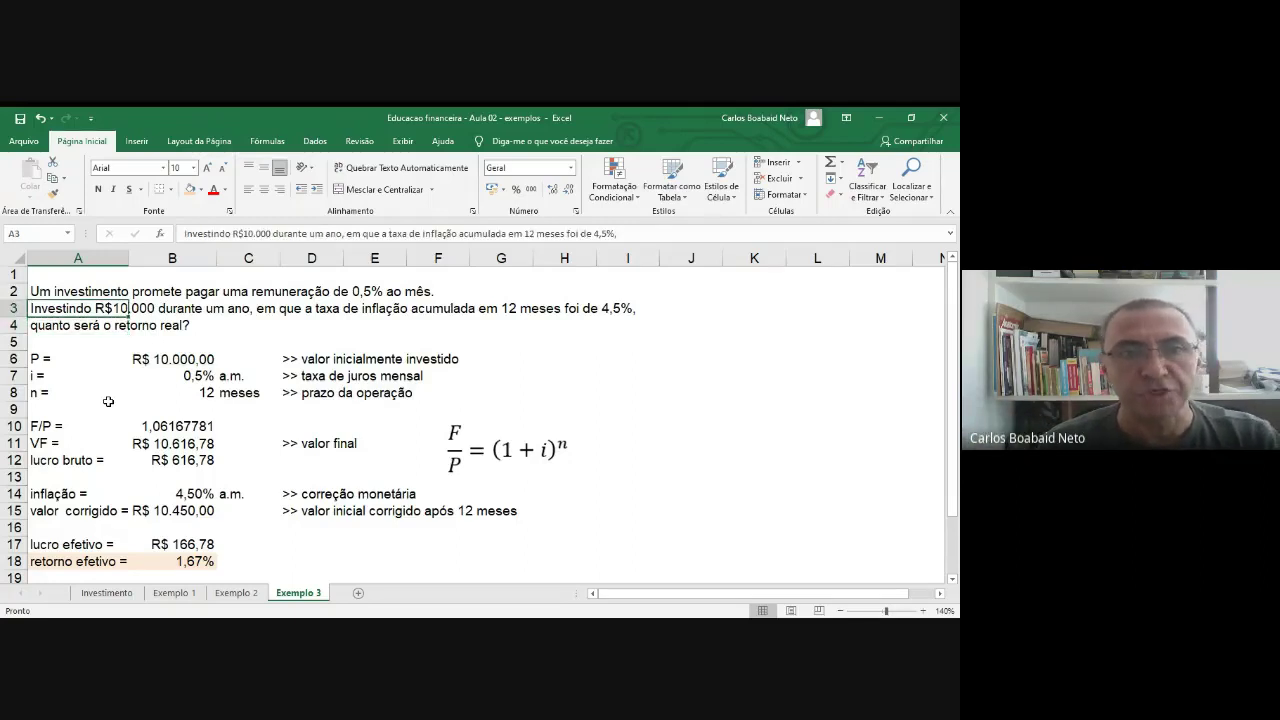
{"action": "left_click", "coordinate": [357, 291]}
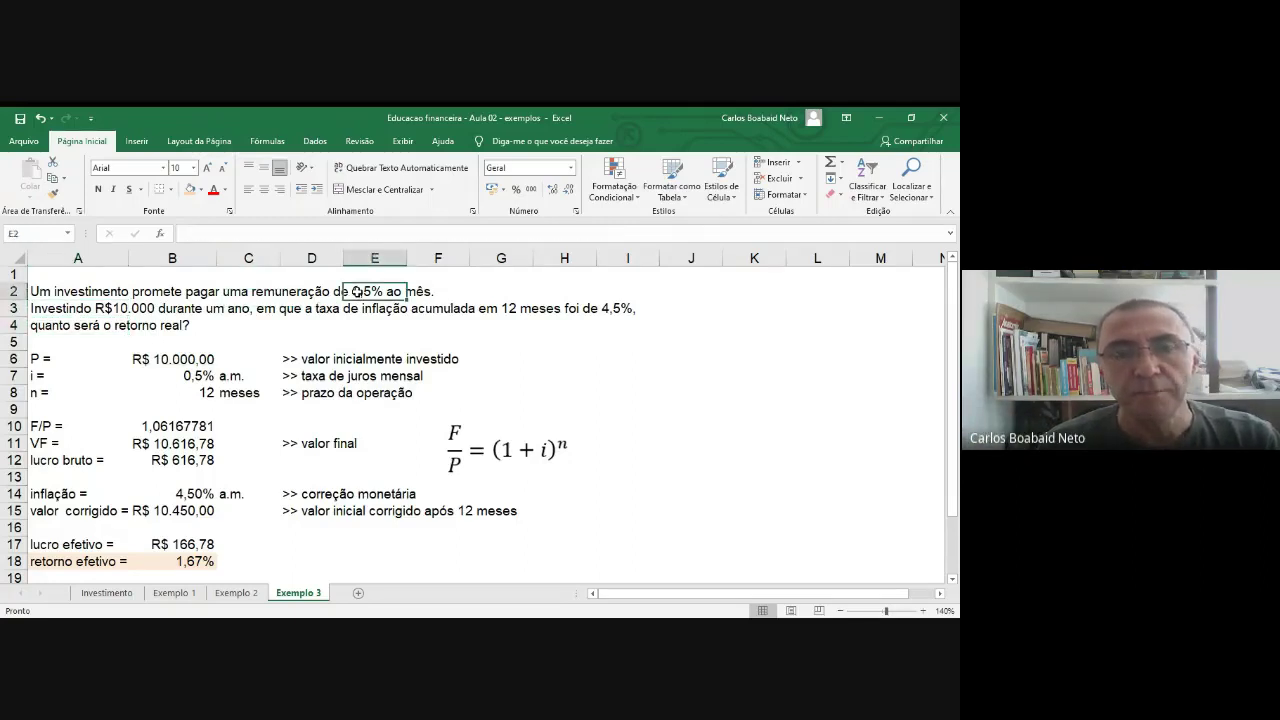
{"action": "left_click", "coordinate": [313, 330]}
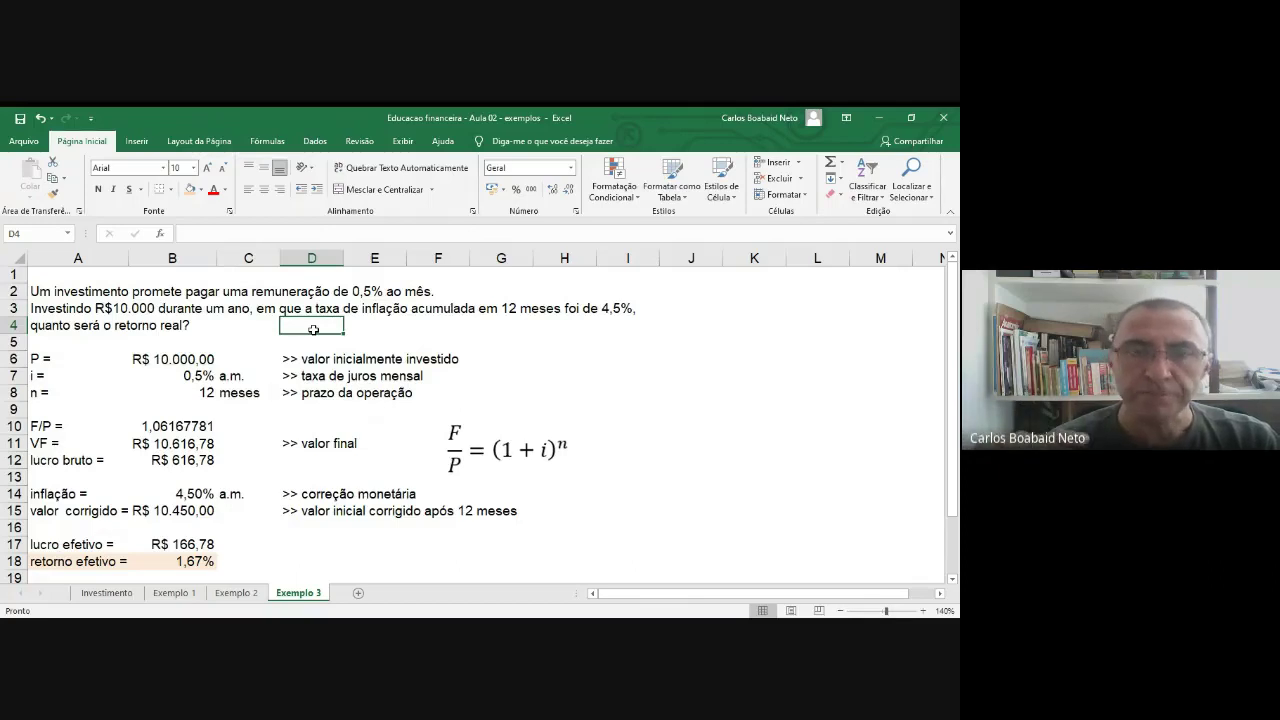
{"action": "left_click", "coordinate": [92, 310]}
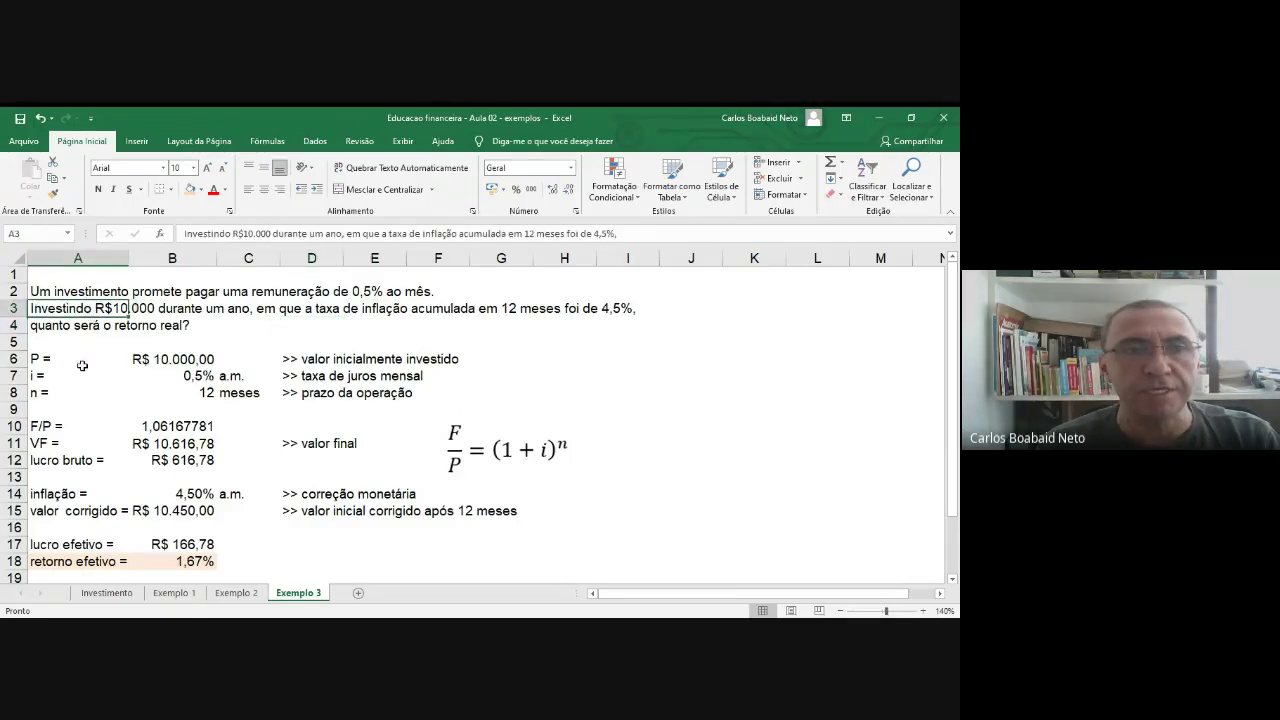
Step: Review the input data in rows 6 to 8: initial investment P, monthly rate i and term n
{"action": "left_click", "coordinate": [82, 366]}
{"action": "key", "text": "Right"}
{"action": "key", "text": "Left"}
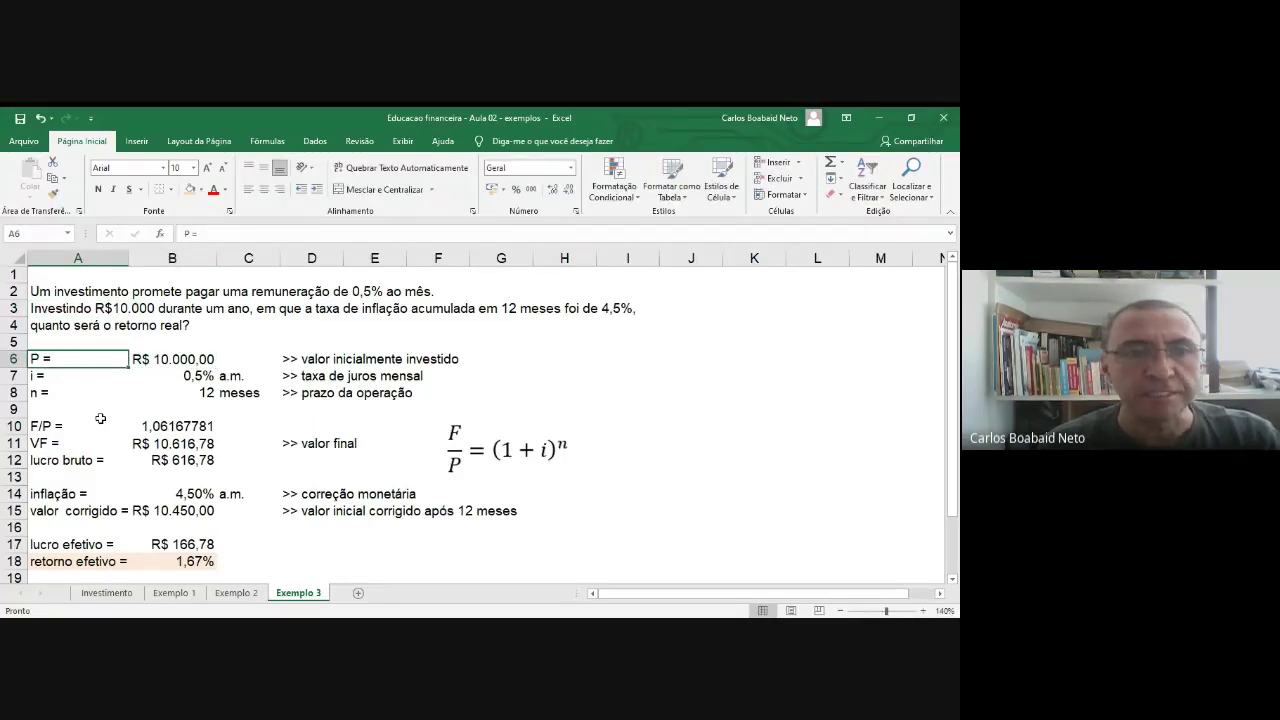
{"action": "key", "text": "Down"}
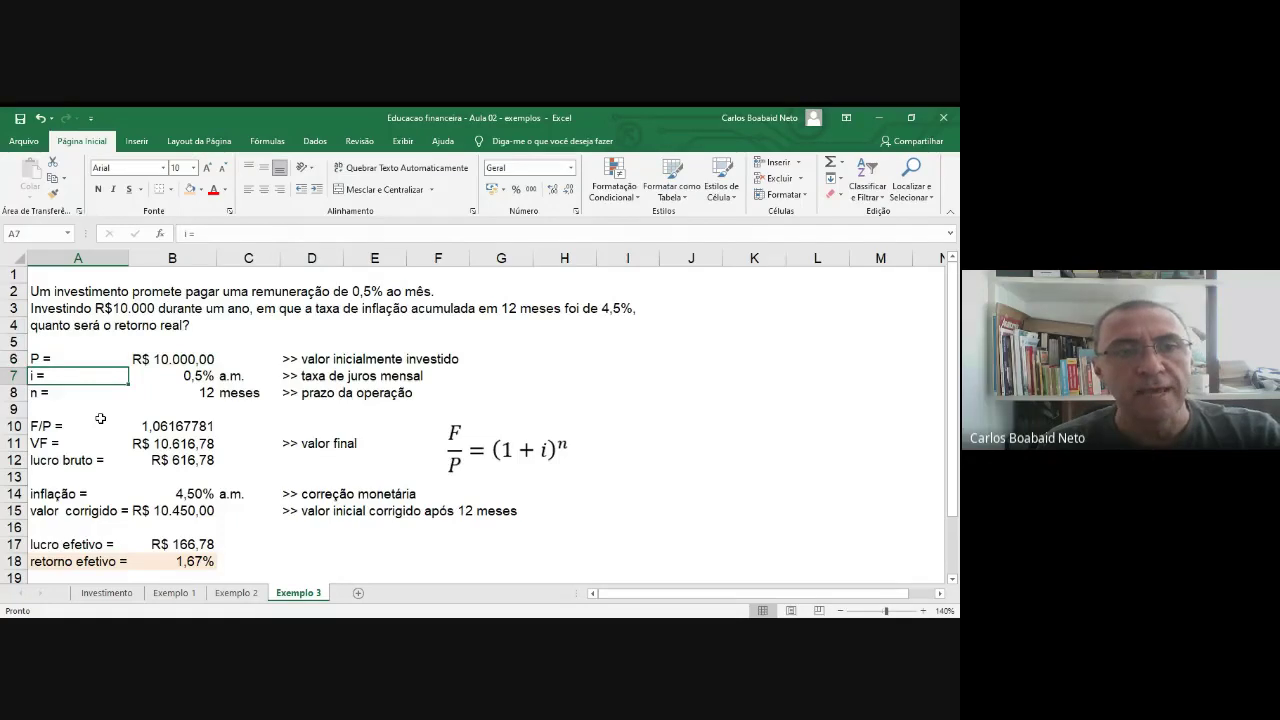
{"action": "key", "text": "Right"}
{"action": "key", "text": "Down"}
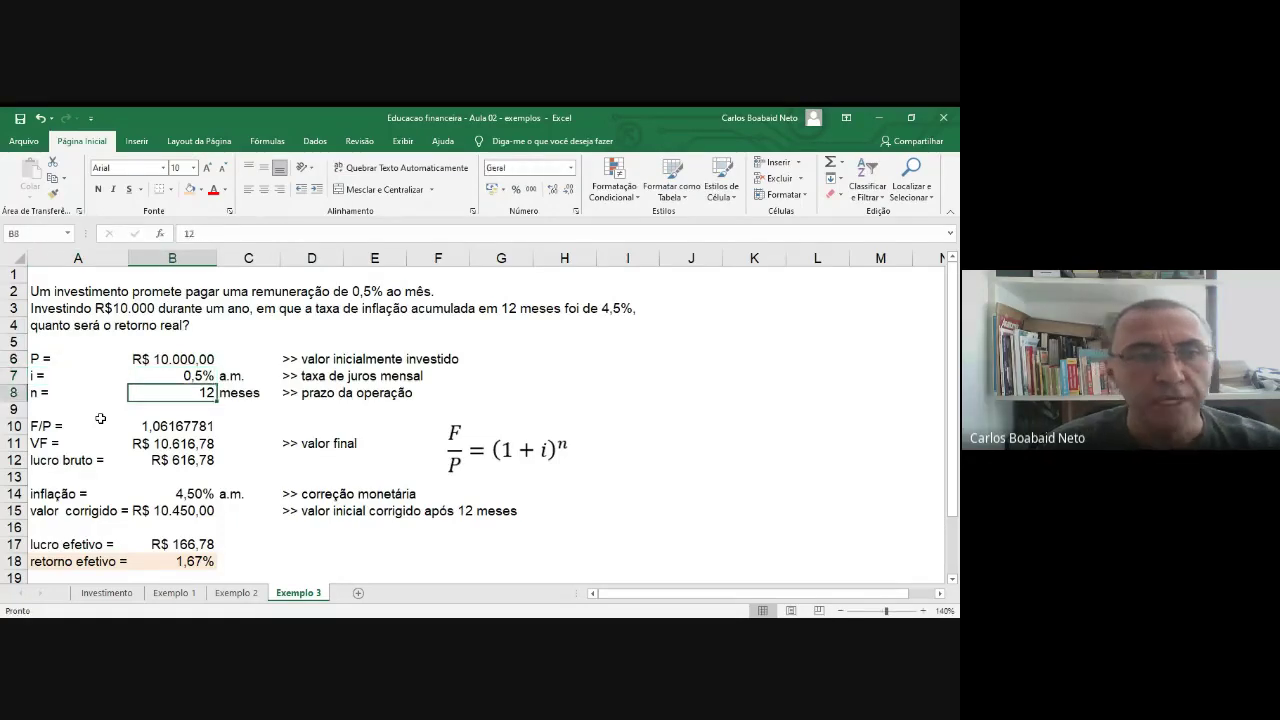
{"action": "key", "text": "Left"}
{"action": "key", "text": "Right"}
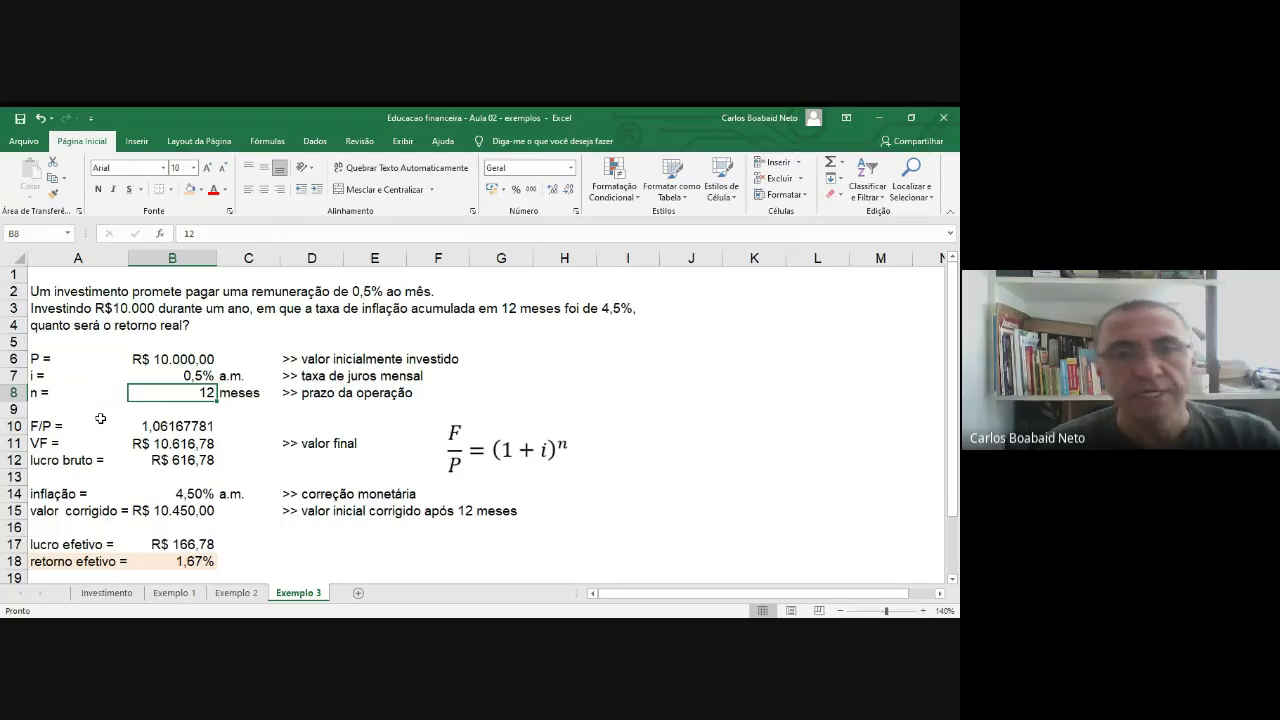
Step: Examine the compound interest formula image beside the calculations, then deselect it
{"action": "left_click", "coordinate": [483, 470]}
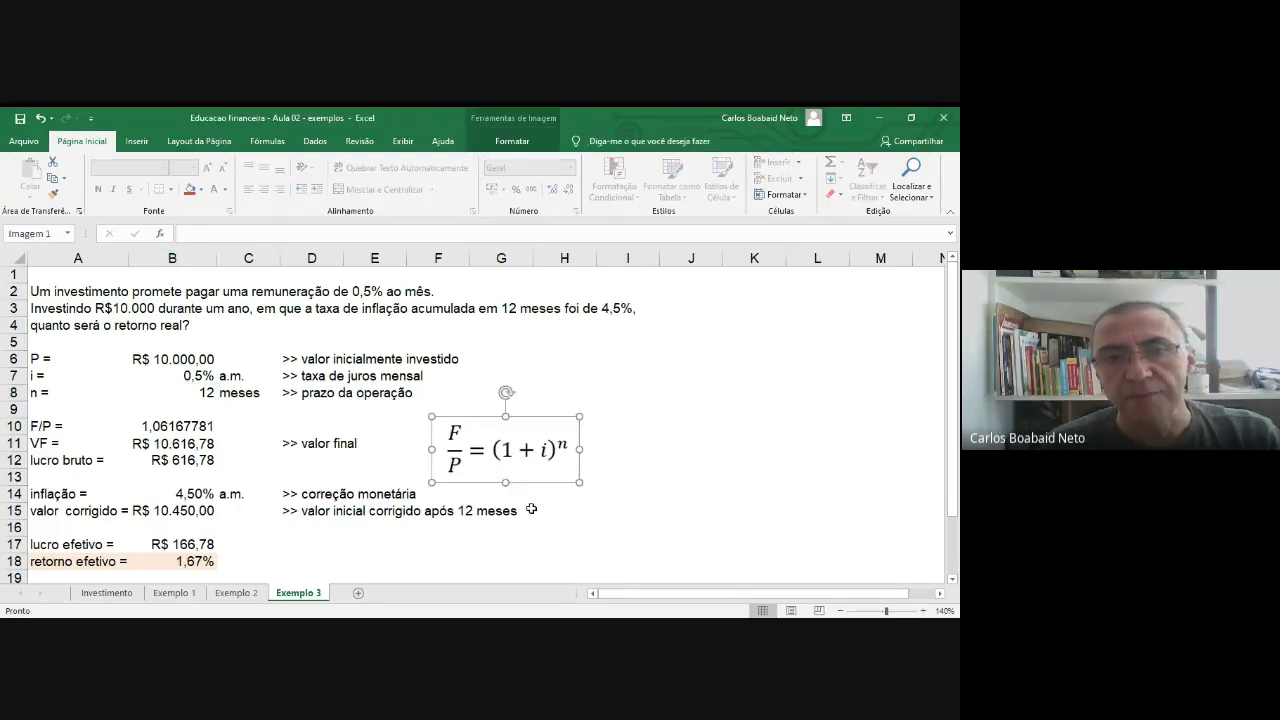
{"action": "left_click", "coordinate": [632, 480]}
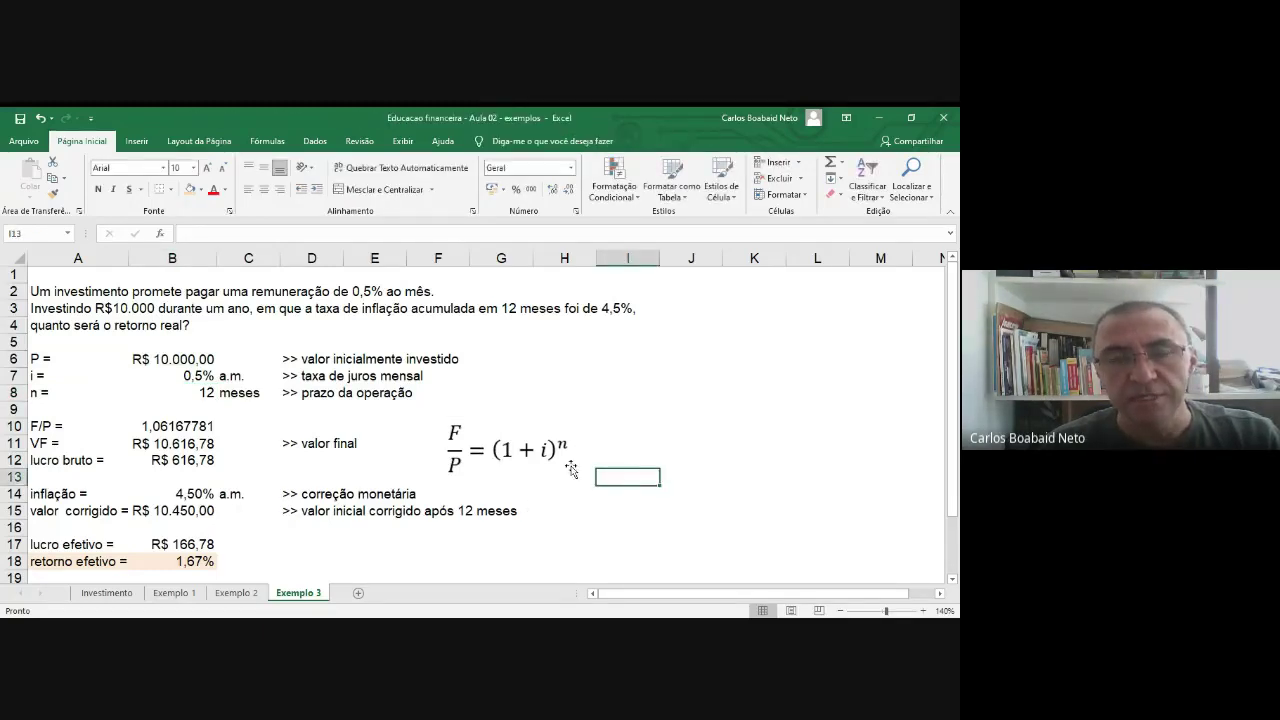
{"action": "left_click", "coordinate": [522, 449]}
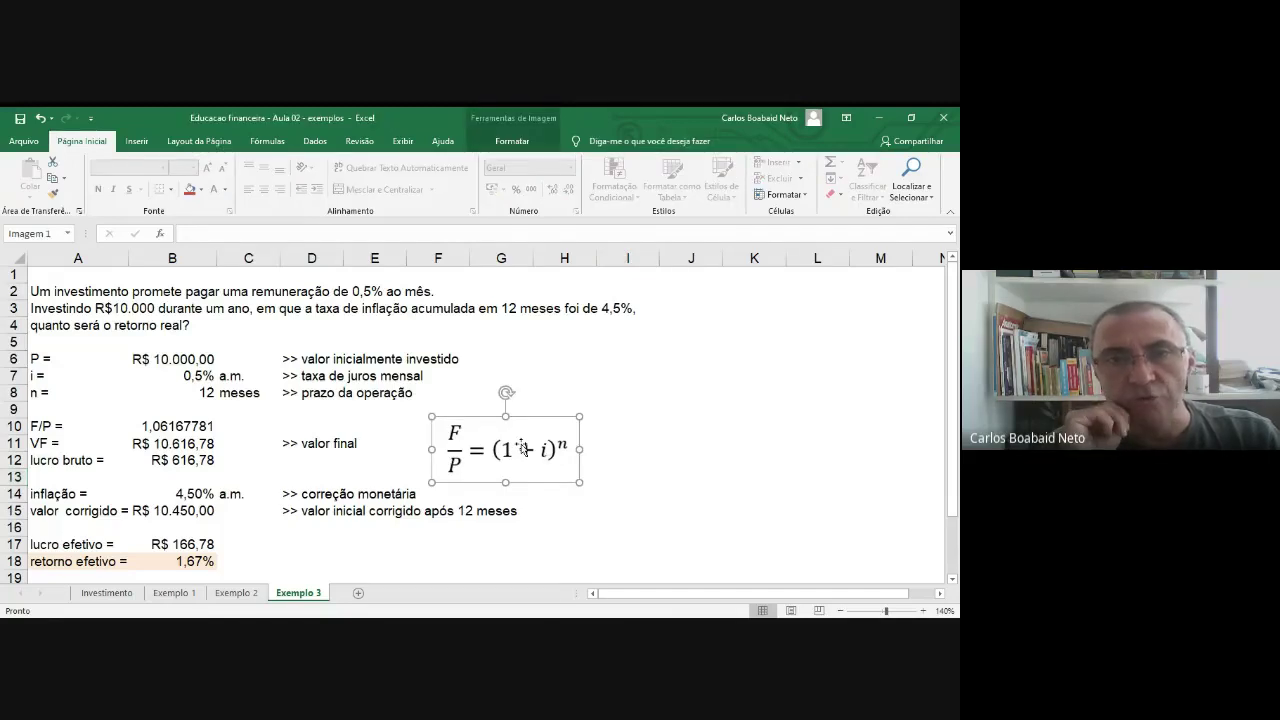
{"action": "left_click", "coordinate": [627, 462]}
Step: Inspect the formula behind the F/P factor in B10 and leave it as it is
{"action": "left_click", "coordinate": [236, 443]}
{"action": "key", "text": "Up"}
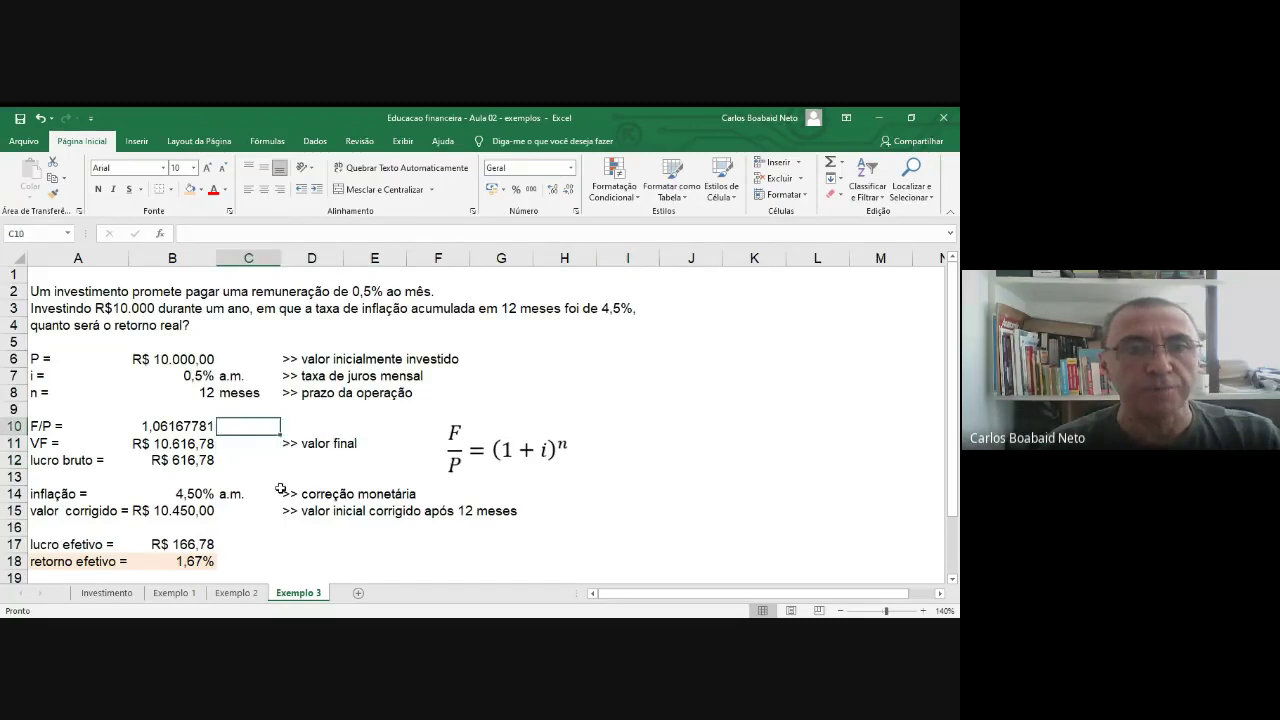
{"action": "key", "text": "Left"}
{"action": "key", "text": "F2"}
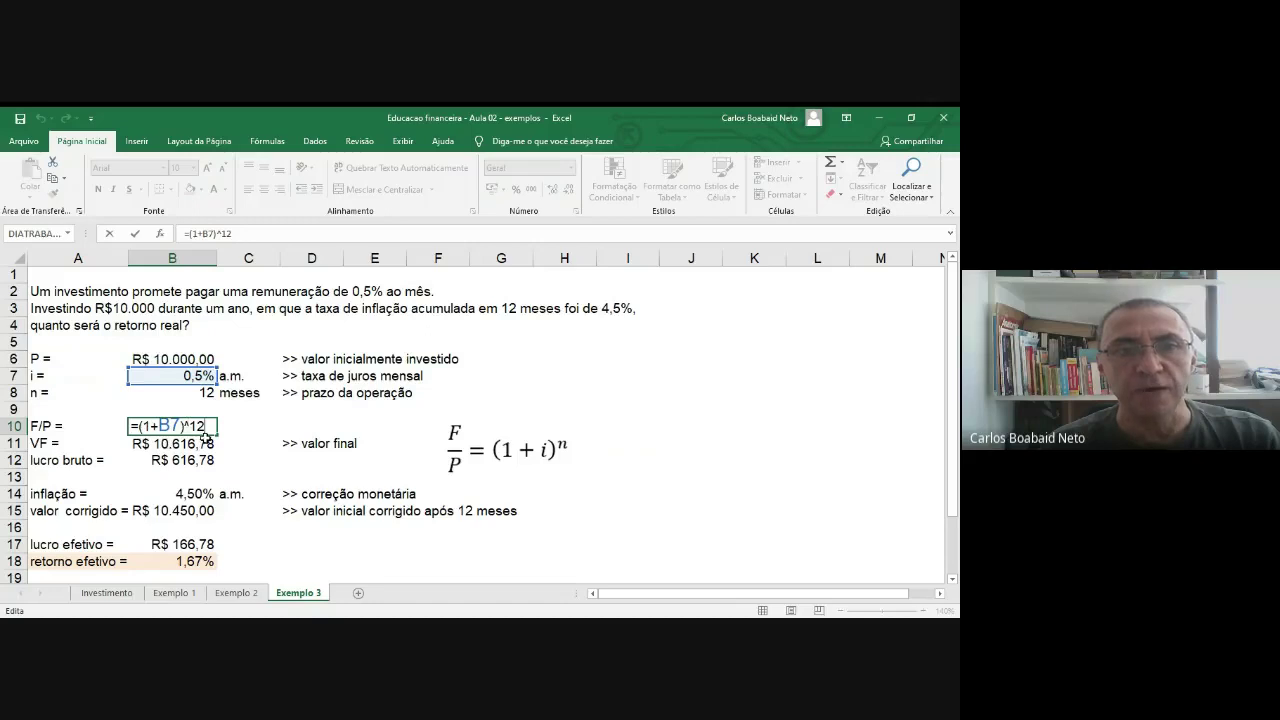
{"action": "left_click", "coordinate": [257, 438]}
{"action": "key", "text": "Up"}
{"action": "key", "text": "Left"}
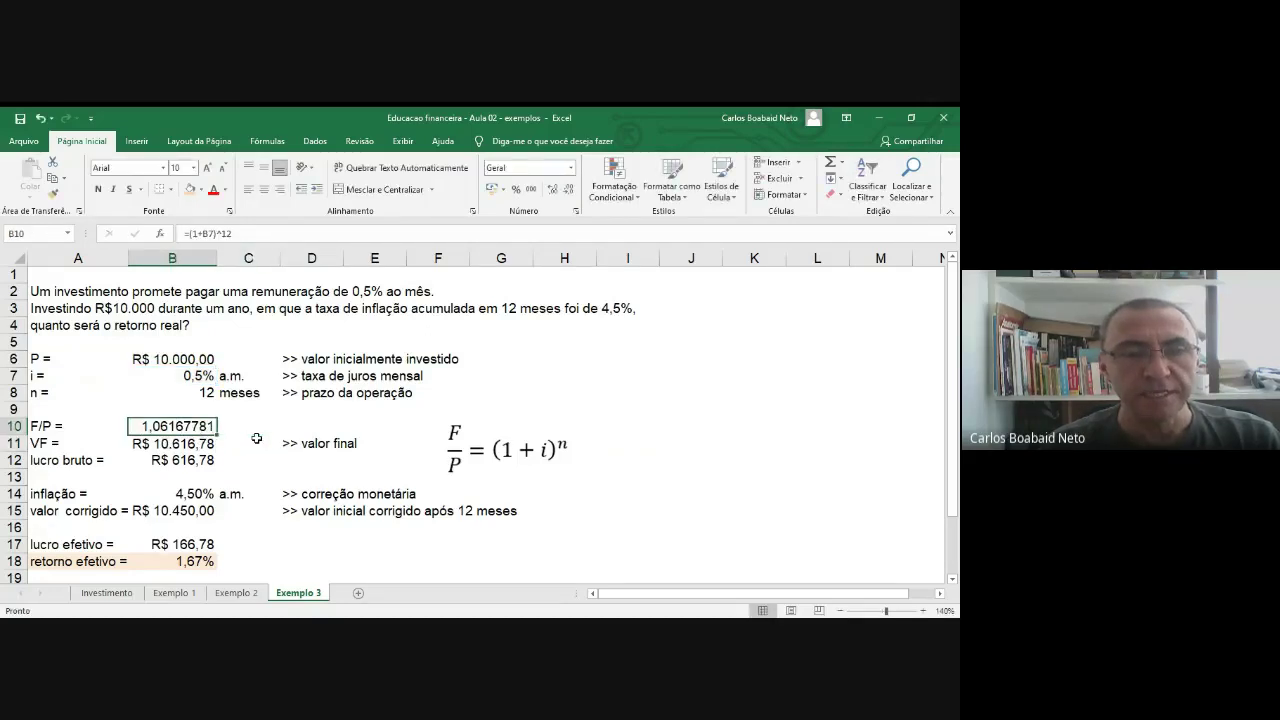
Step: Change the final value label in A11 to "F ="
{"action": "key", "text": "Down"}
{"action": "key", "text": "Left"}
{"action": "type", "text": "F ="}
{"action": "key", "text": "Tab"}
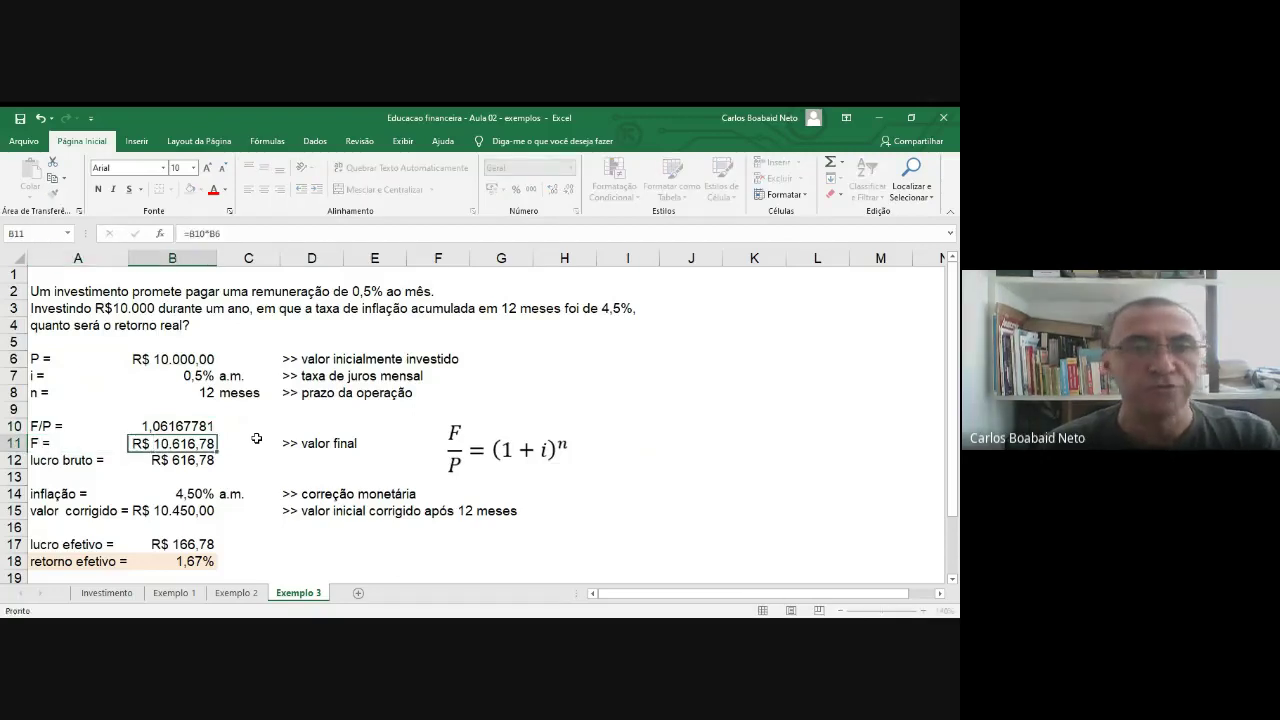
Step: Inspect the formulas for the final value in B11 and the lucro bruto in B12 without editing them
{"action": "key", "text": "F2"}
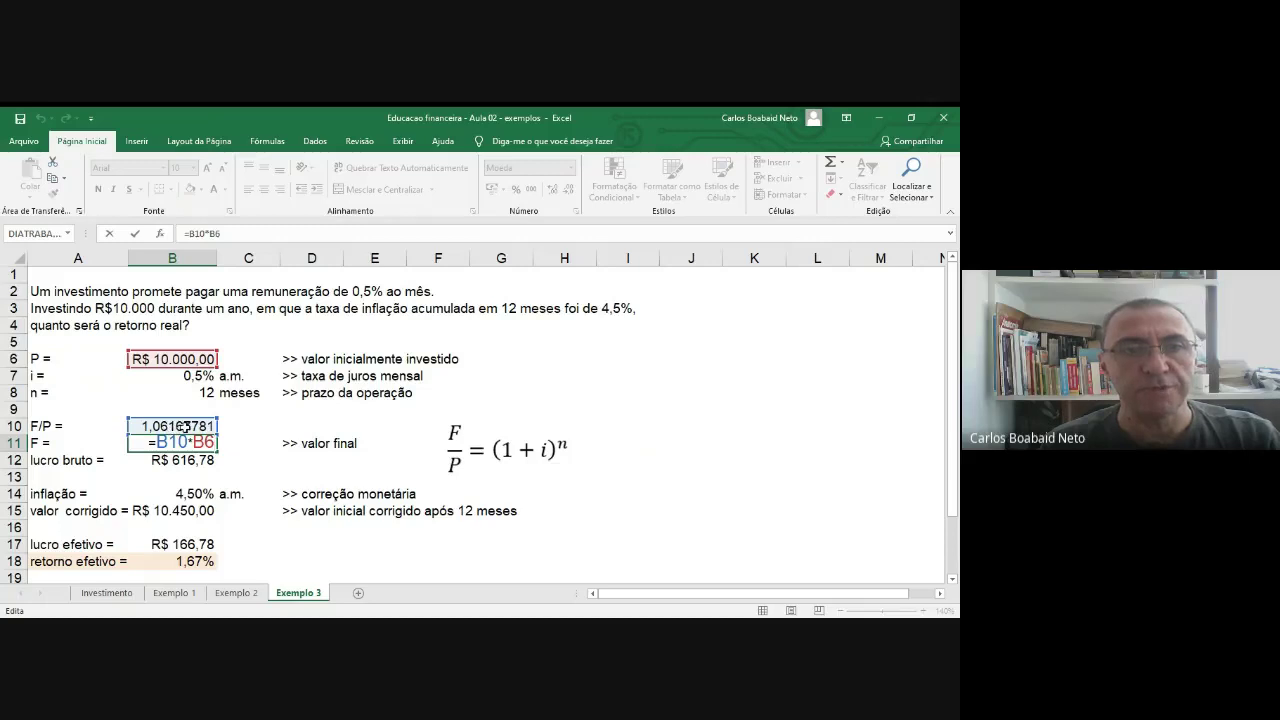
{"action": "key", "text": "Escape"}
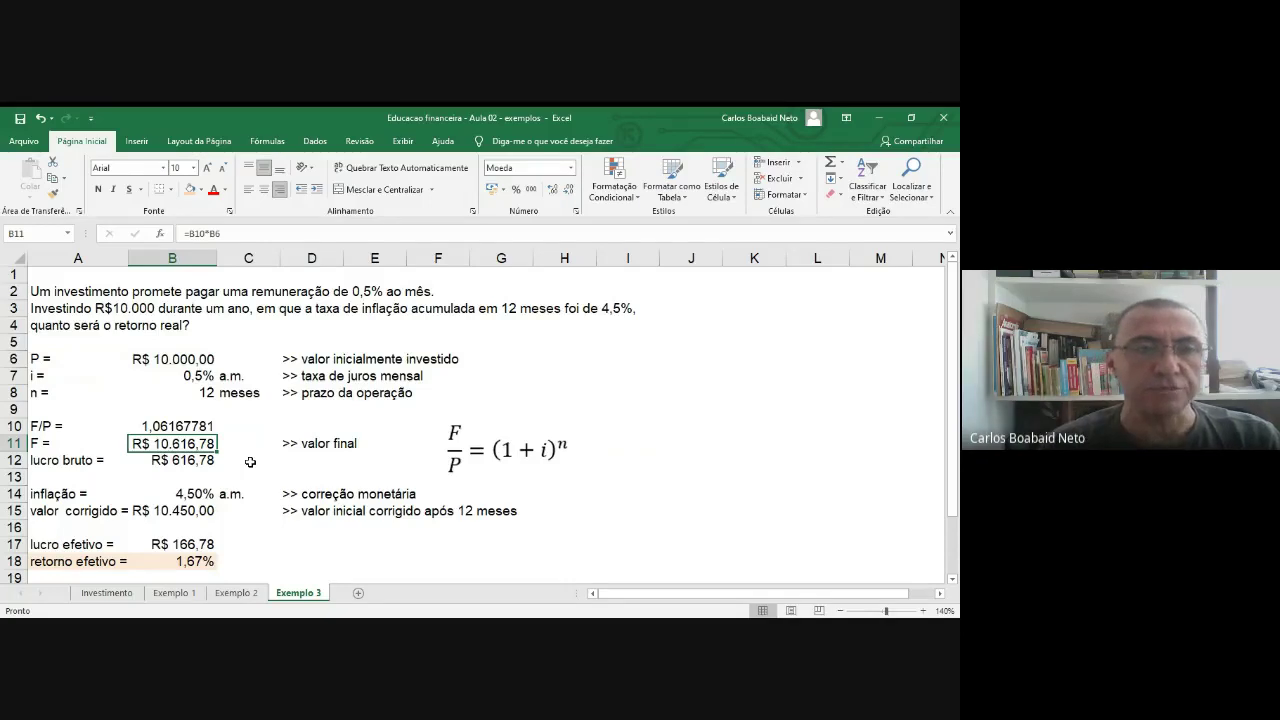
{"action": "key", "text": "Down"}
{"action": "key", "text": "F2"}
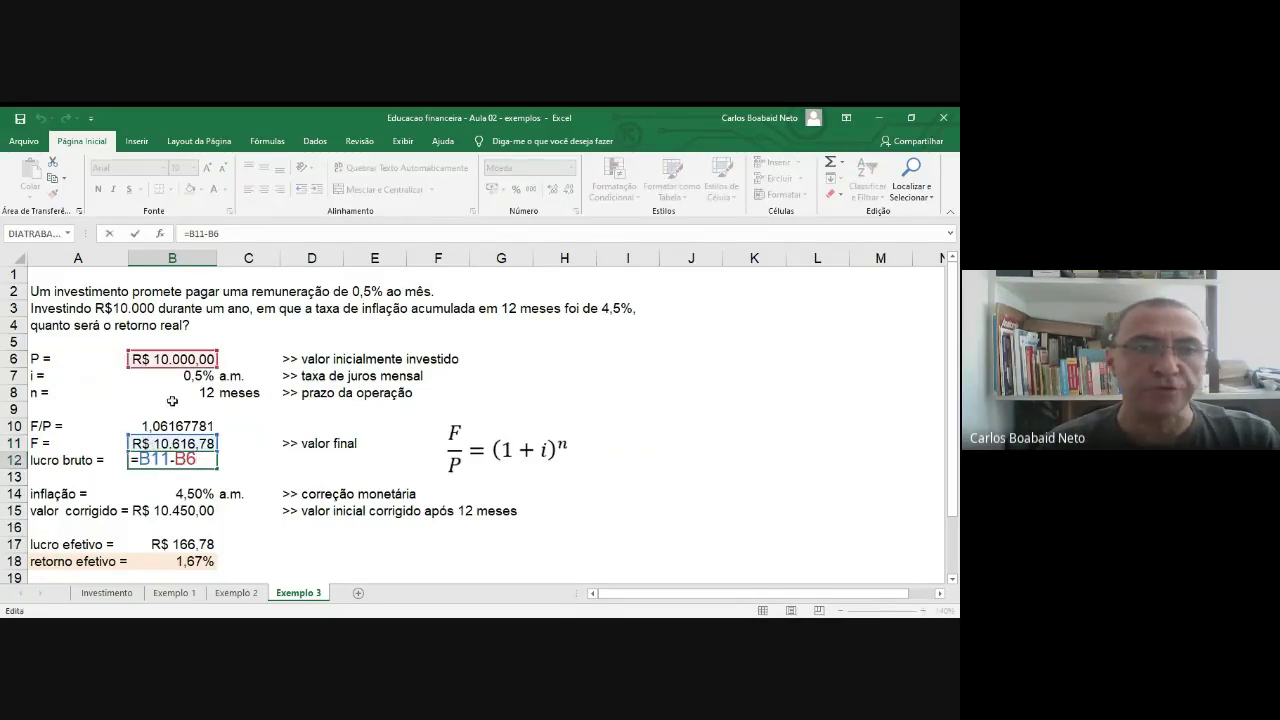
{"action": "left_click", "coordinate": [278, 452]}
{"action": "key", "text": "Left"}
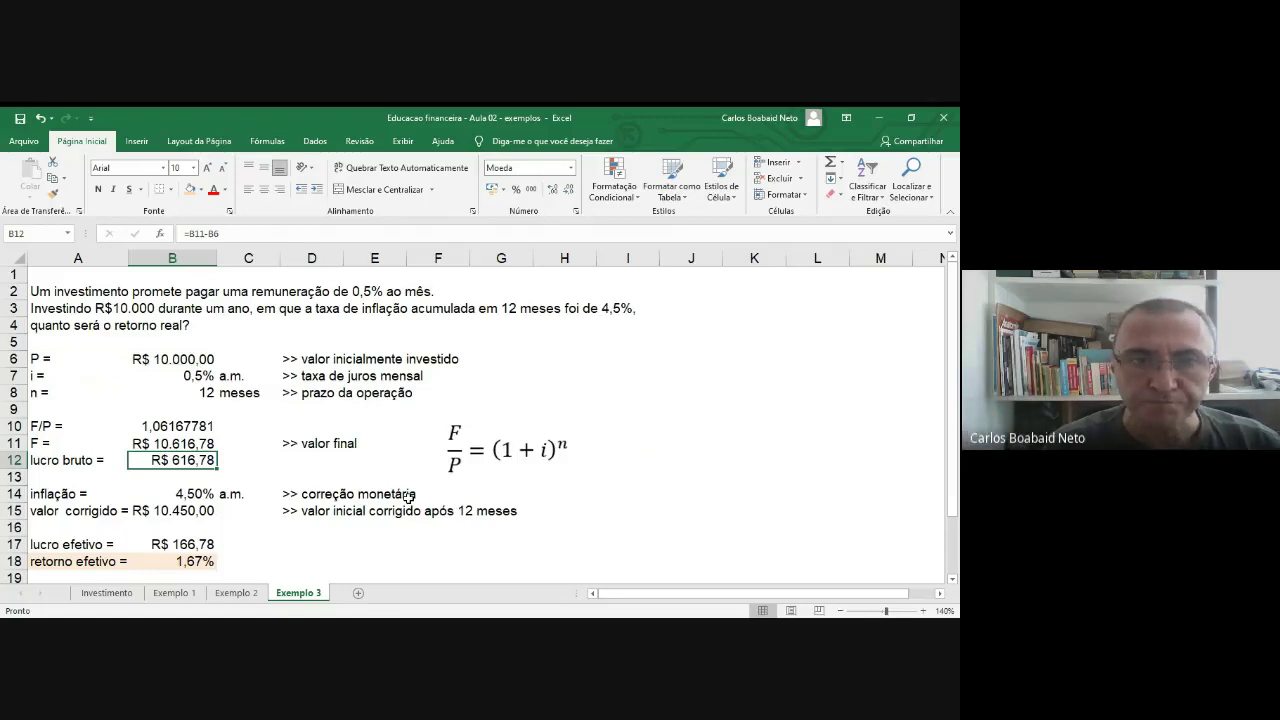
Step: Change the inflation rate's period unit in C14 to "a.a."
{"action": "key", "text": "Down"}
{"action": "key", "text": "Down"}
{"action": "key", "text": "Right"}
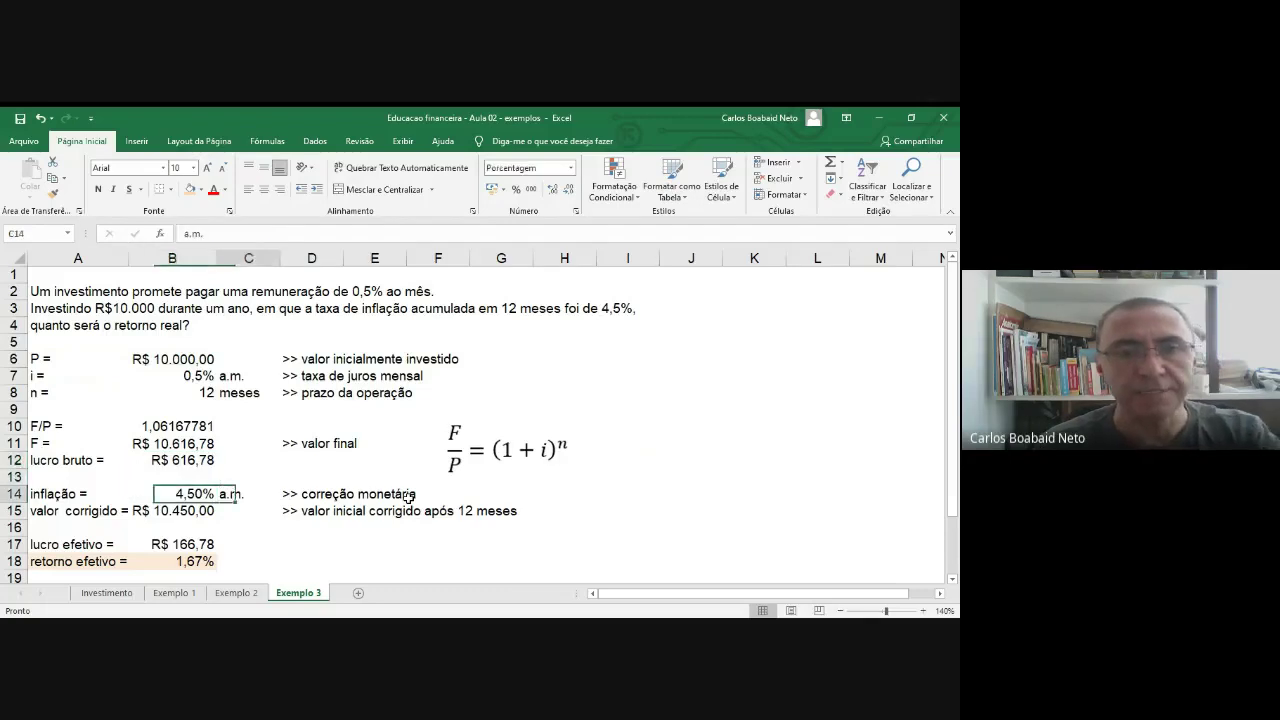
{"action": "type", "text": "a.a."}
{"action": "key", "text": "Return"}
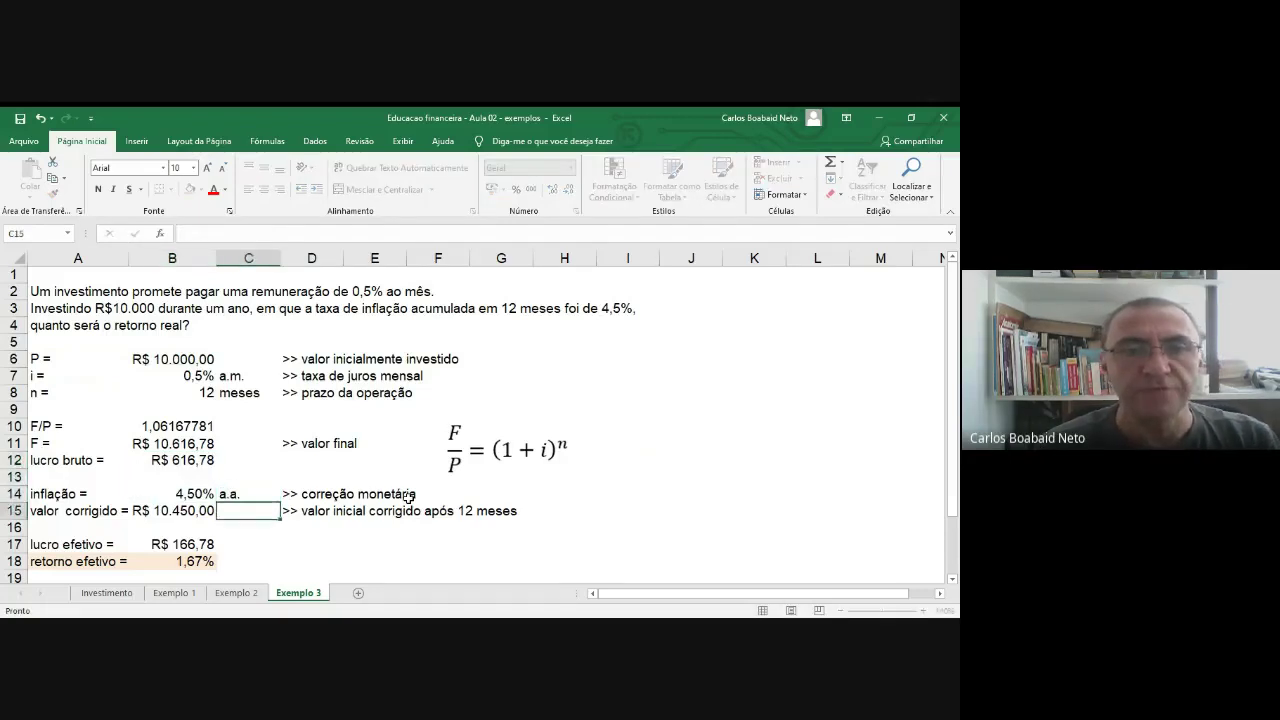
Step: Review the inflation rate and its unit in row 14 alongside the initial investment in B6
{"action": "key", "text": "Up"}
{"action": "key", "text": "Right"}
{"action": "key", "text": "Left"}
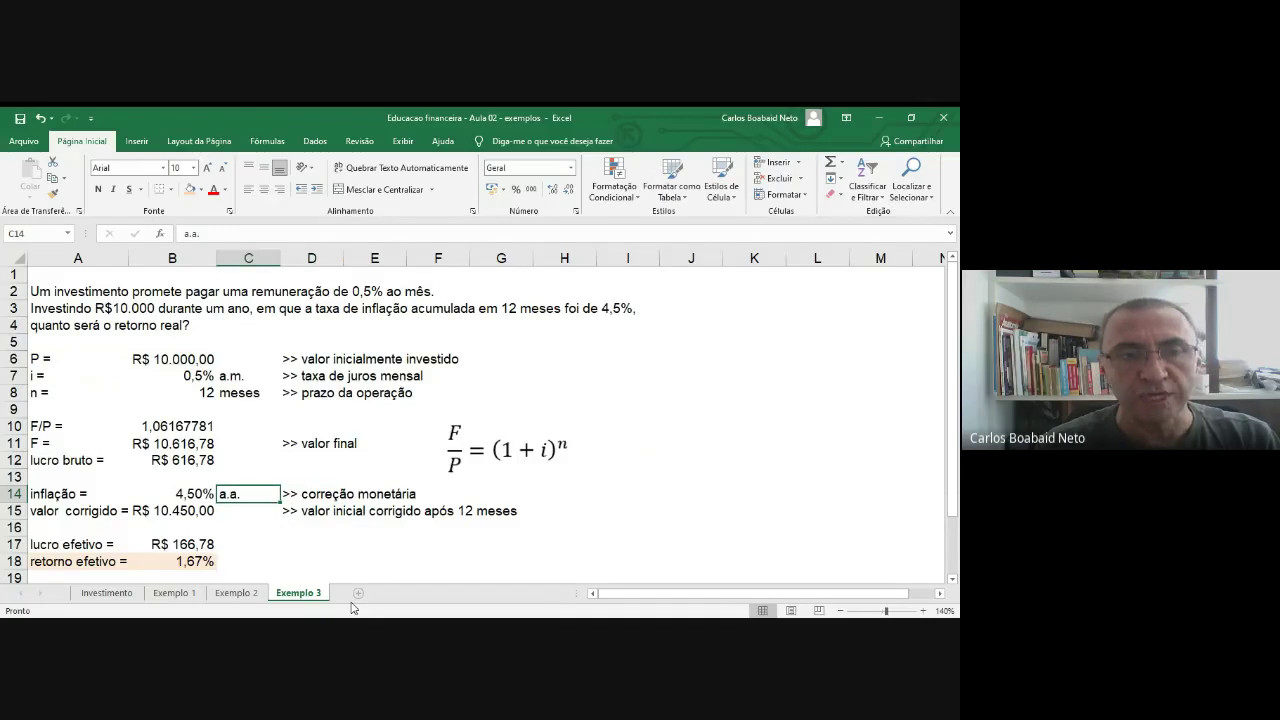
{"action": "key", "text": "Left"}
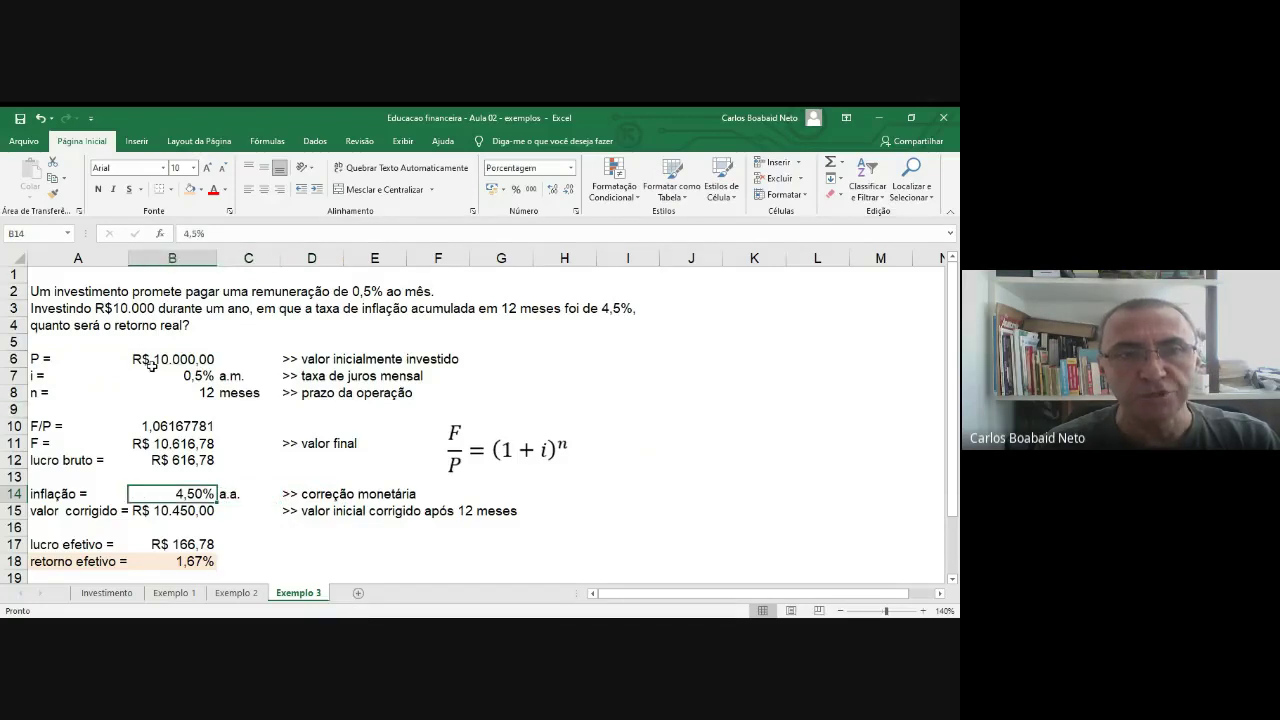
{"action": "left_click", "coordinate": [151, 362]}
{"action": "left_click", "coordinate": [230, 494]}
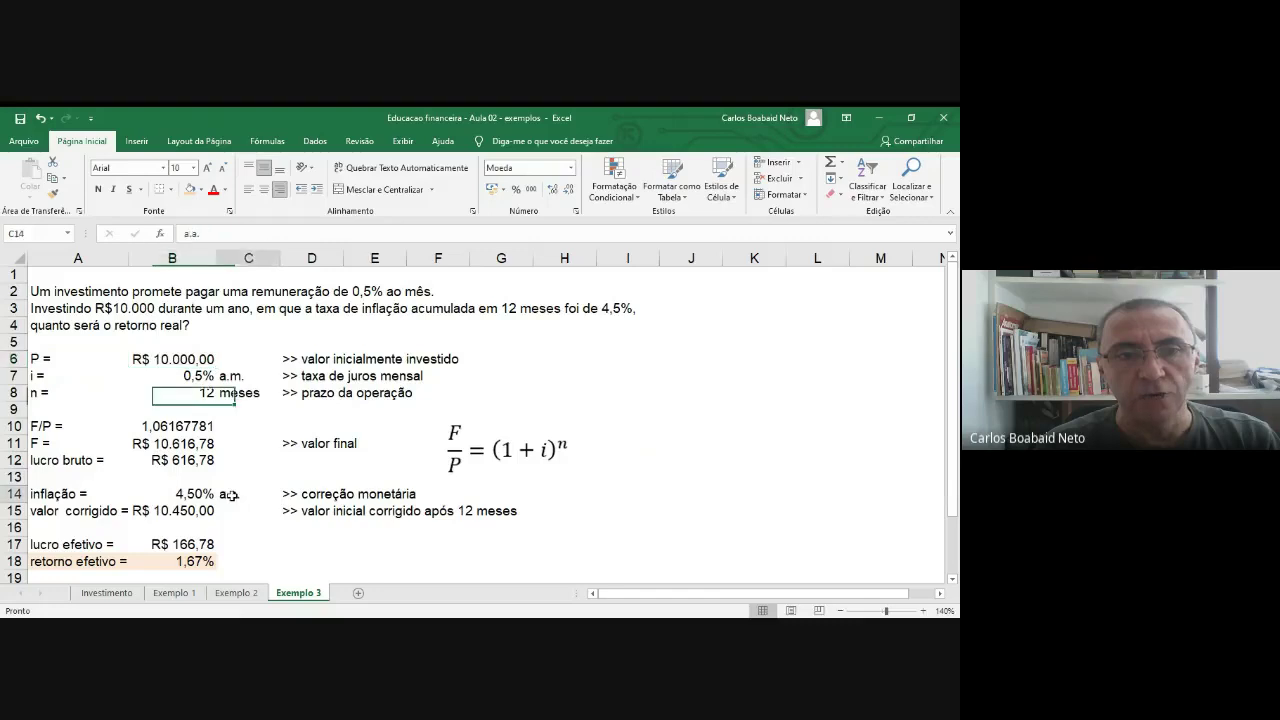
{"action": "key", "text": "Left"}
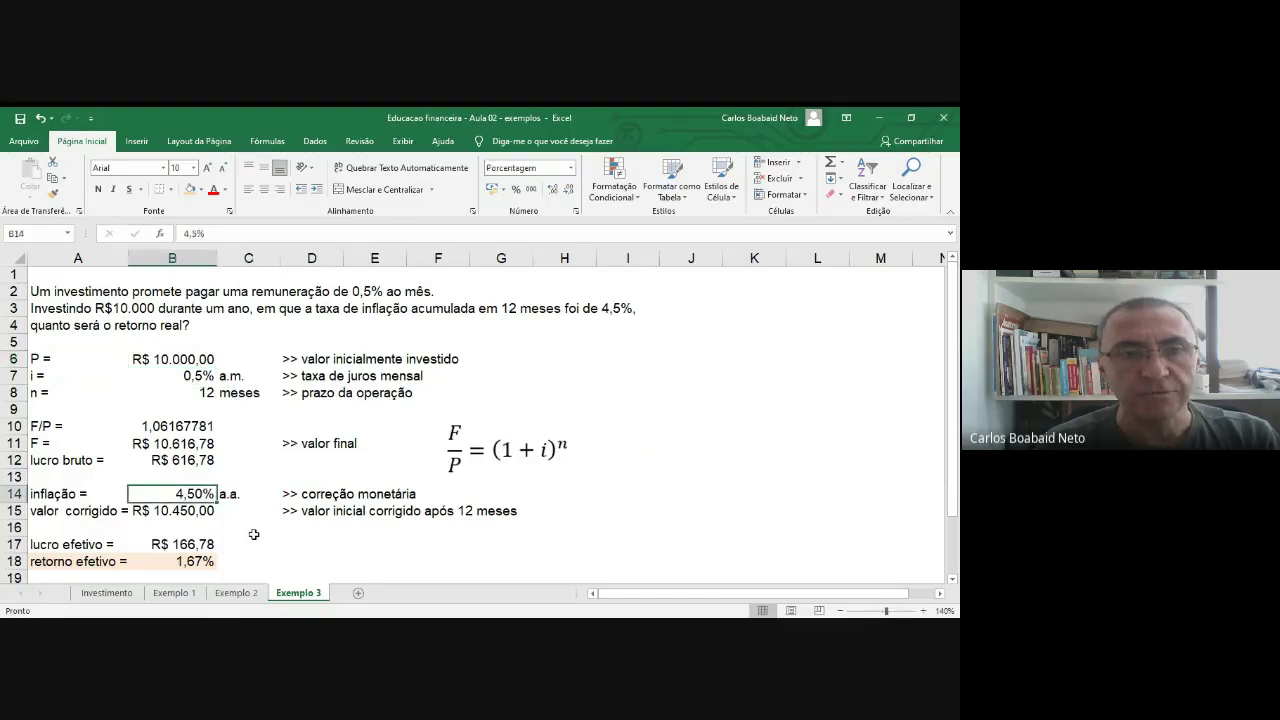
Step: Check the inflation entry in B14 and inspect the formula for the valor corrigido in B15
{"action": "key", "text": "F2"}
{"action": "key", "text": "Return"}
{"action": "key", "text": "F2"}
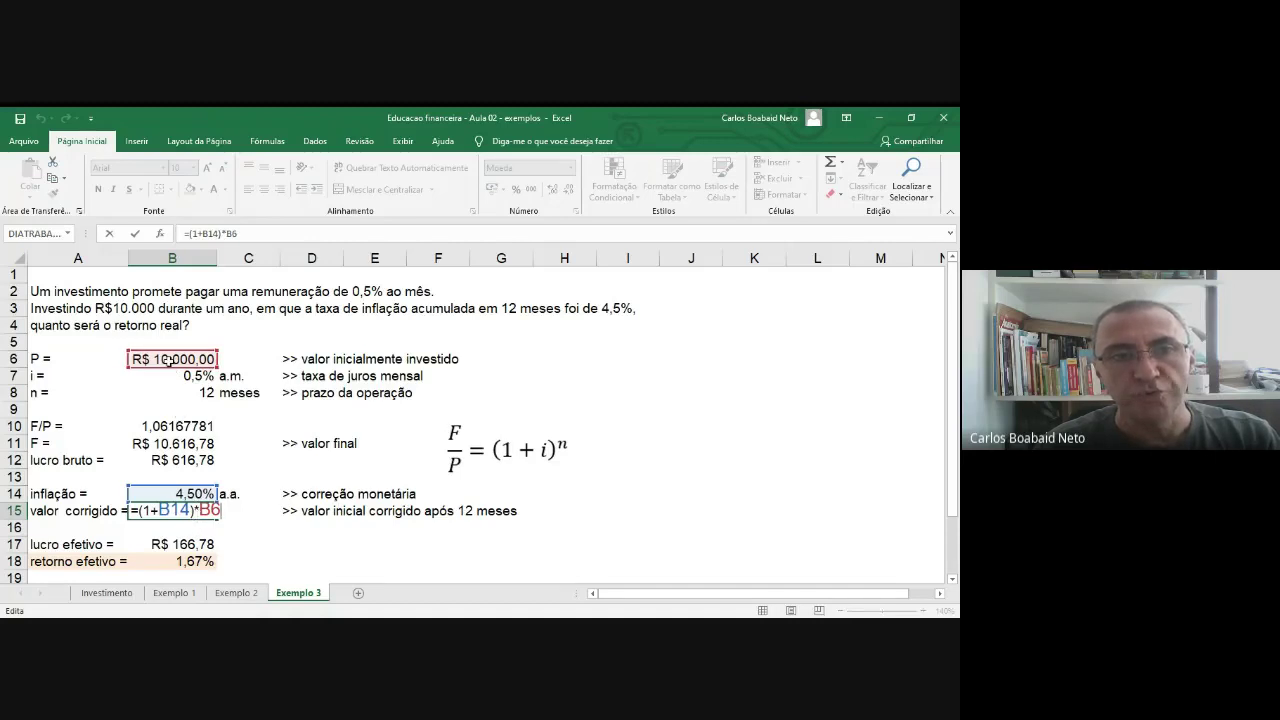
{"action": "left_click", "coordinate": [298, 522]}
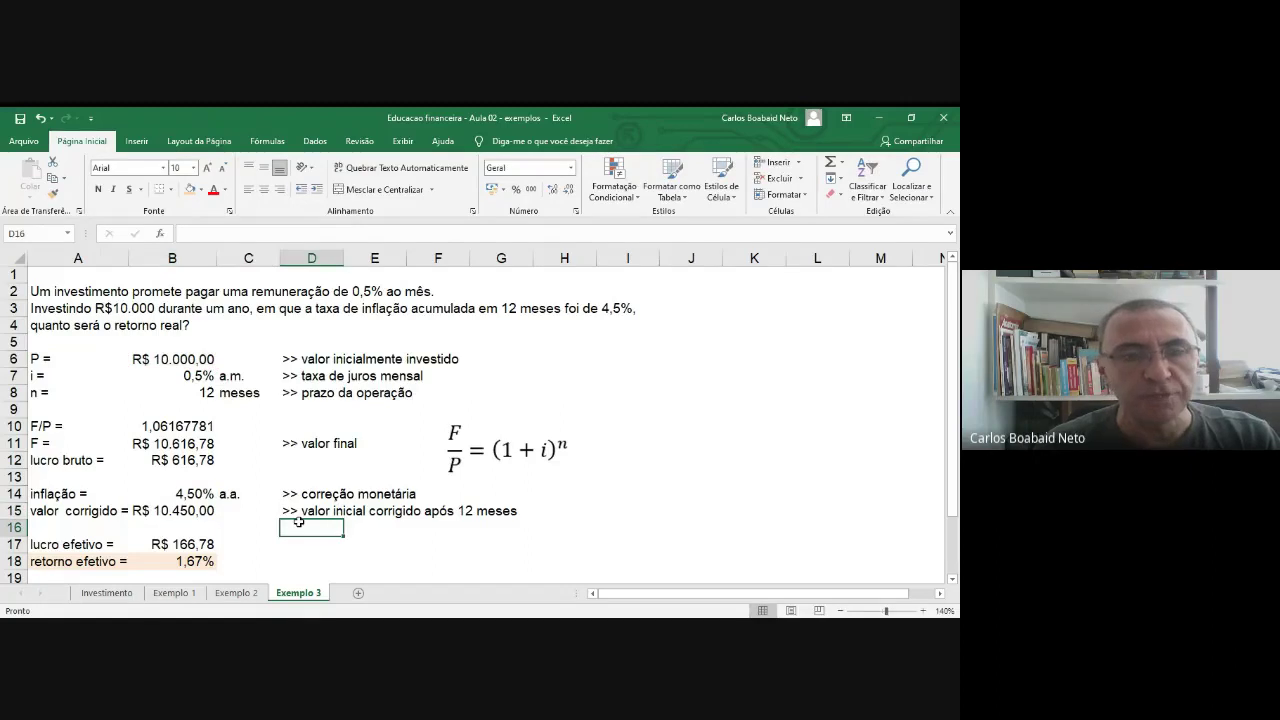
{"action": "key", "text": "Up"}
{"action": "key", "text": "Left"}
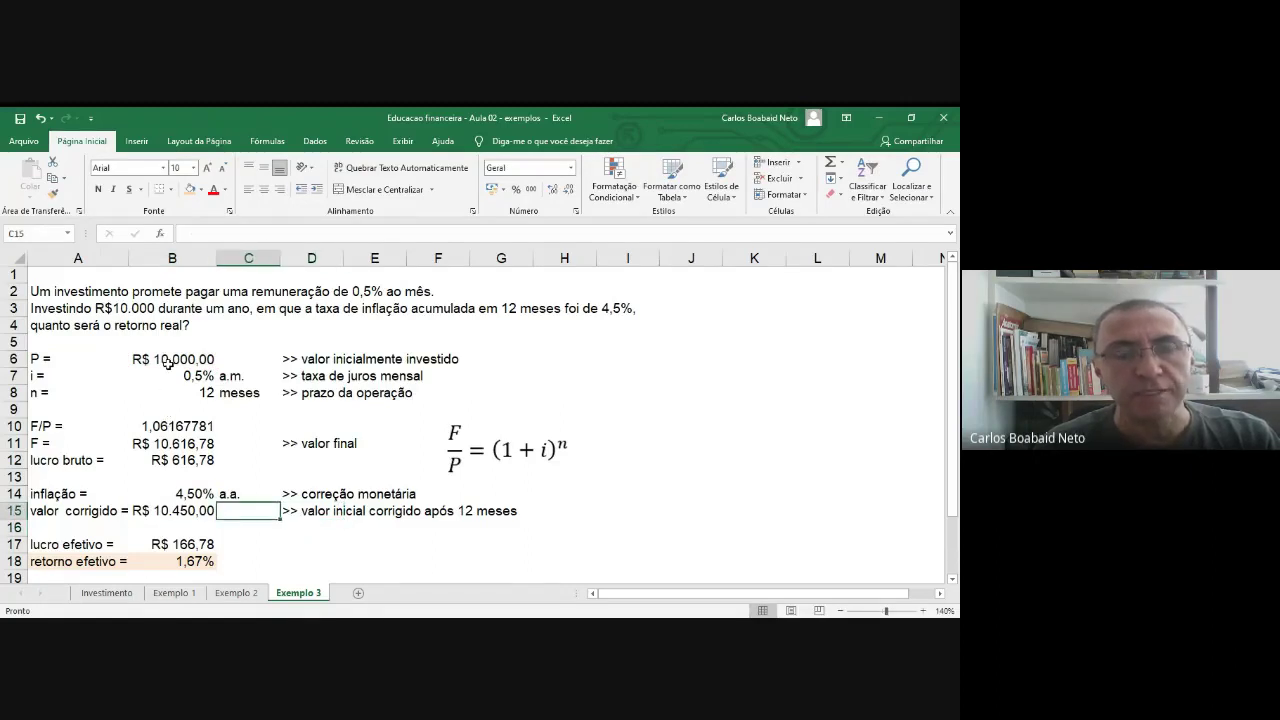
{"action": "left_click", "coordinate": [173, 511]}
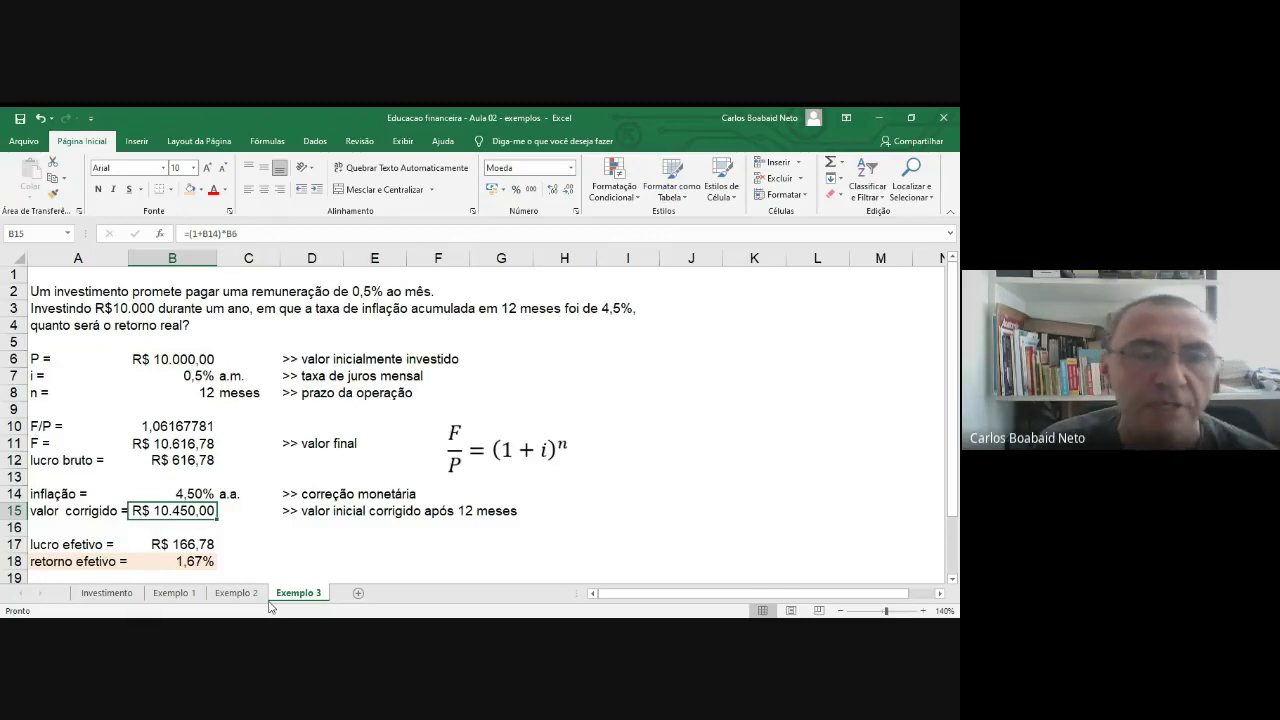
Step: Look over the lucro efetivo and retorno efetivo in B17 and B18, then return to the final value F in B11
{"action": "key", "text": "Down"}
{"action": "key", "text": "Down"}
{"action": "key", "text": "Down"}
{"action": "key", "text": "Down"}
{"action": "key", "text": "Down"}
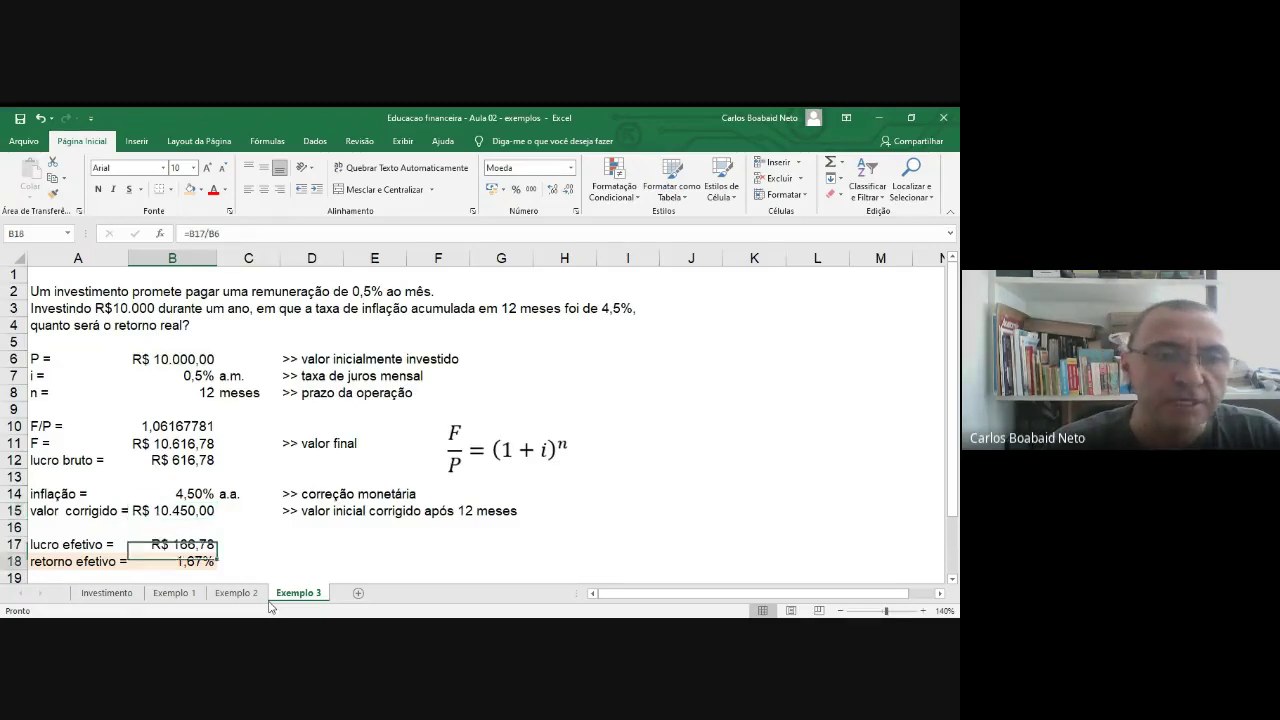
{"action": "key", "text": "Up"}
{"action": "key", "text": "Up"}
{"action": "key", "text": "Up"}
{"action": "key", "text": "Up"}
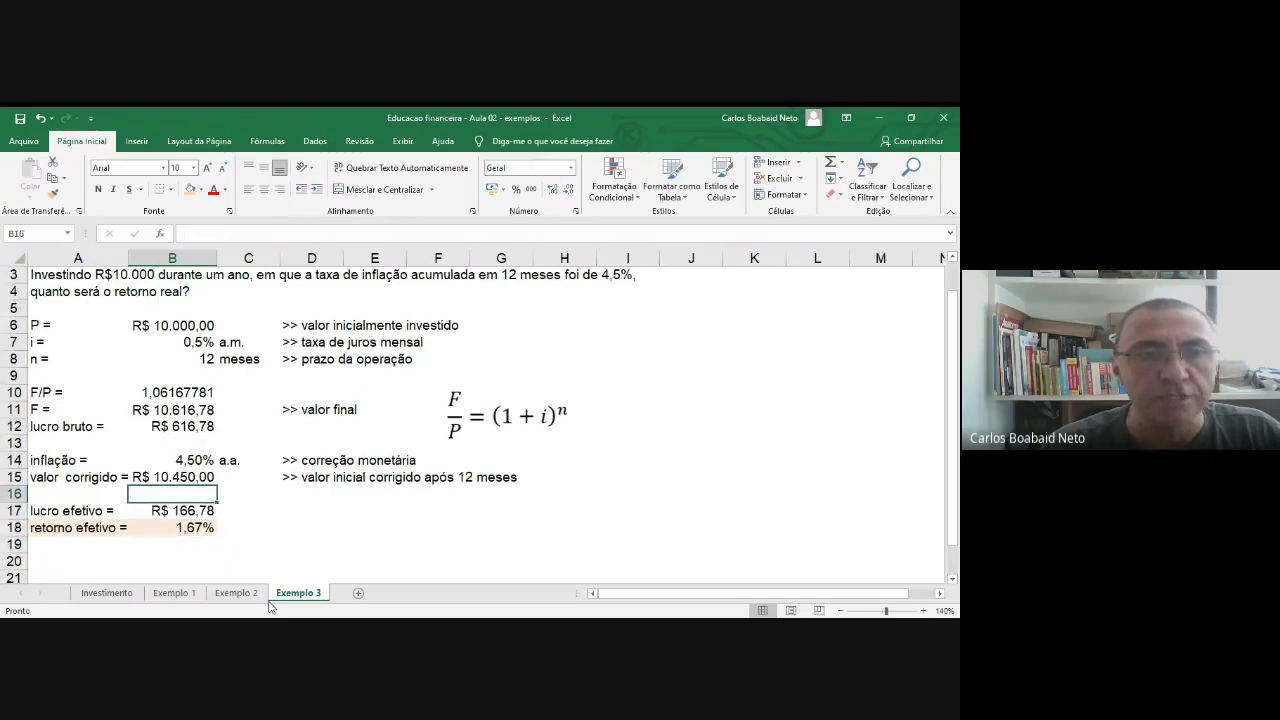
{"action": "key", "text": "Up"}
{"action": "key", "text": "Up"}
{"action": "key", "text": "Up"}
{"action": "key", "text": "Up"}
{"action": "key", "text": "Up"}
{"action": "key", "text": "Left"}
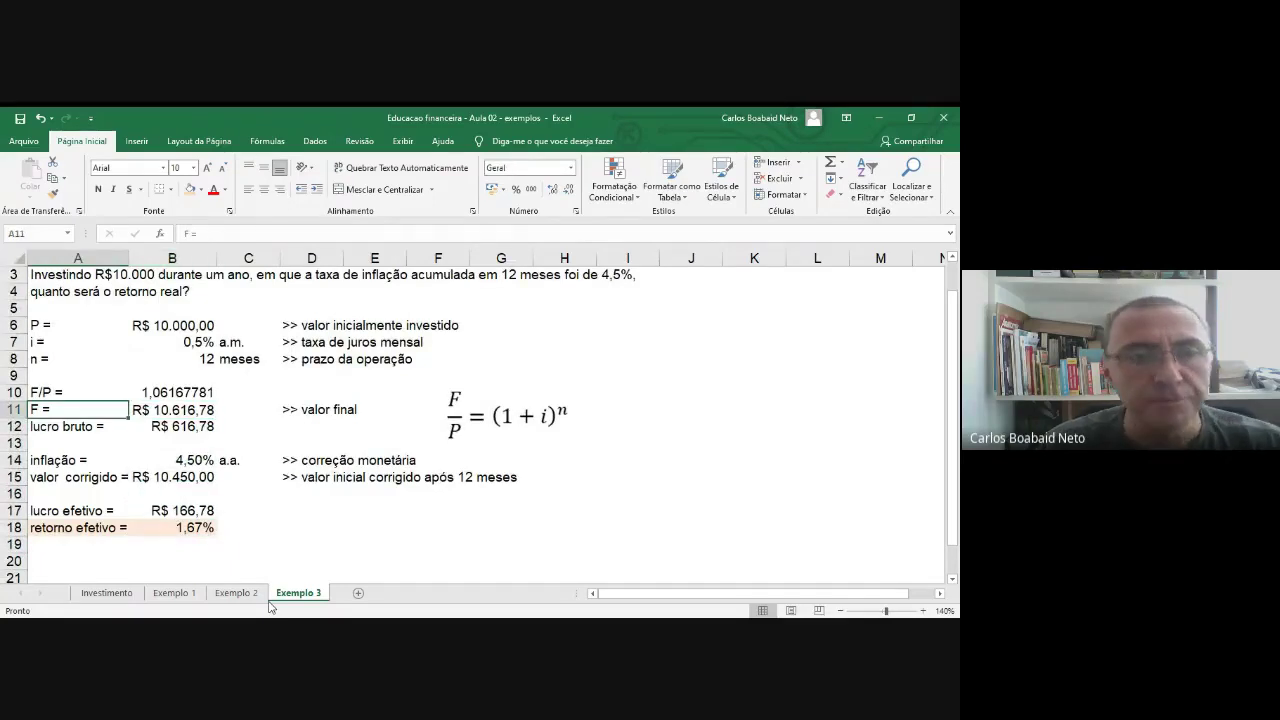
{"action": "key", "text": "Right"}
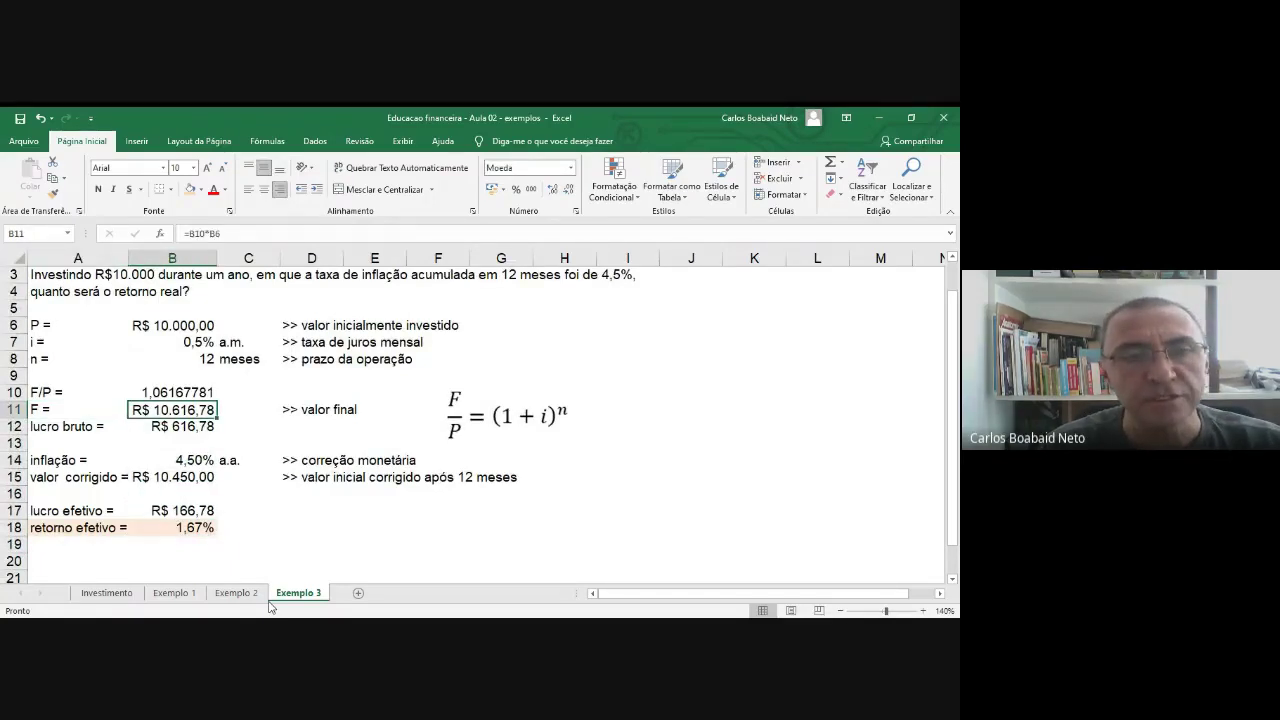
Step: Check the valor corrigido in B15 and go over the lucro efetivo formula =B11-B15 in B17
{"action": "key", "text": "Down"}
{"action": "key", "text": "Down"}
{"action": "key", "text": "Down"}
{"action": "key", "text": "Down"}
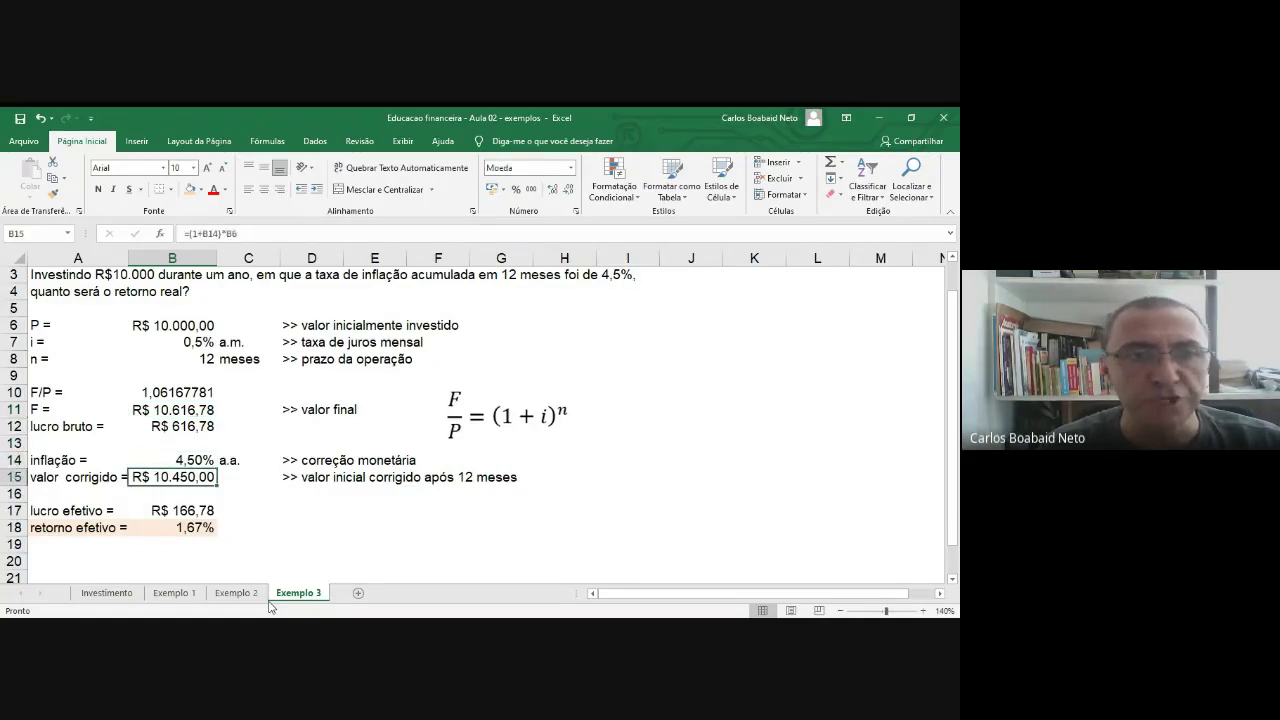
{"action": "key", "text": "Left"}
{"action": "key", "text": "Right"}
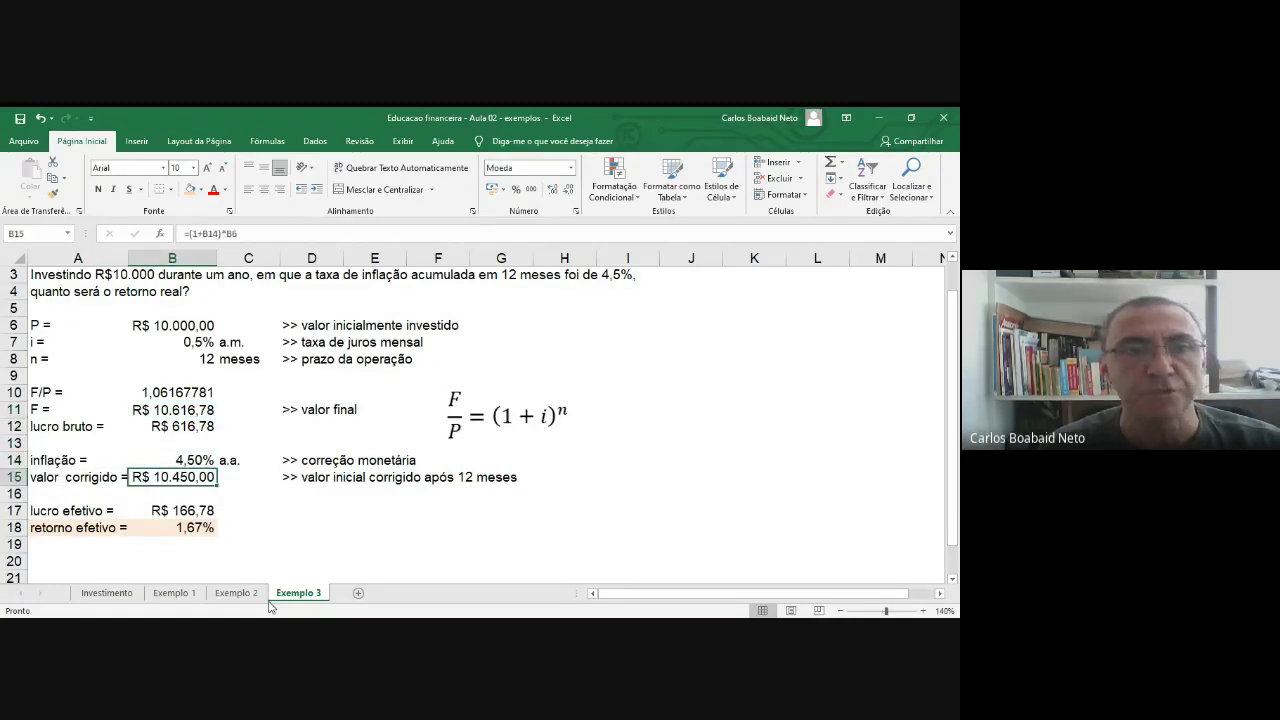
{"action": "key", "text": "Down"}
{"action": "key", "text": "Down"}
{"action": "type", "text": "=B11-B15"}
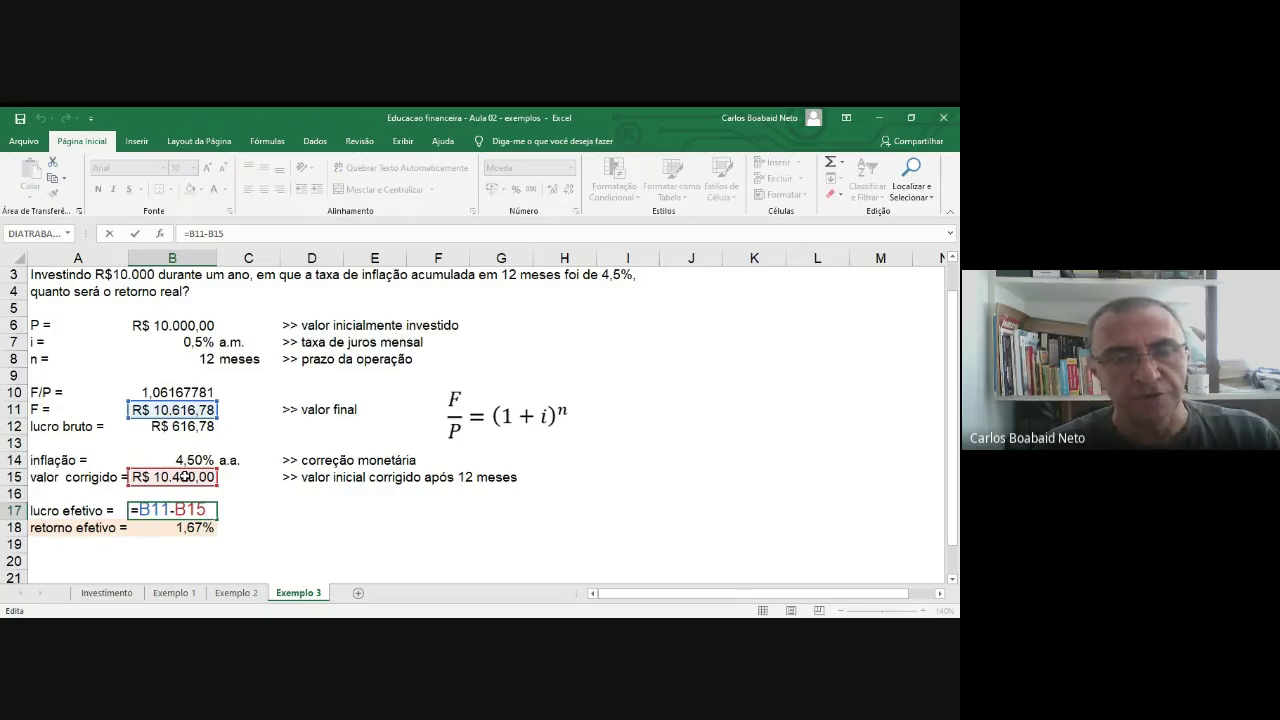
{"action": "left_click", "coordinate": [262, 512]}
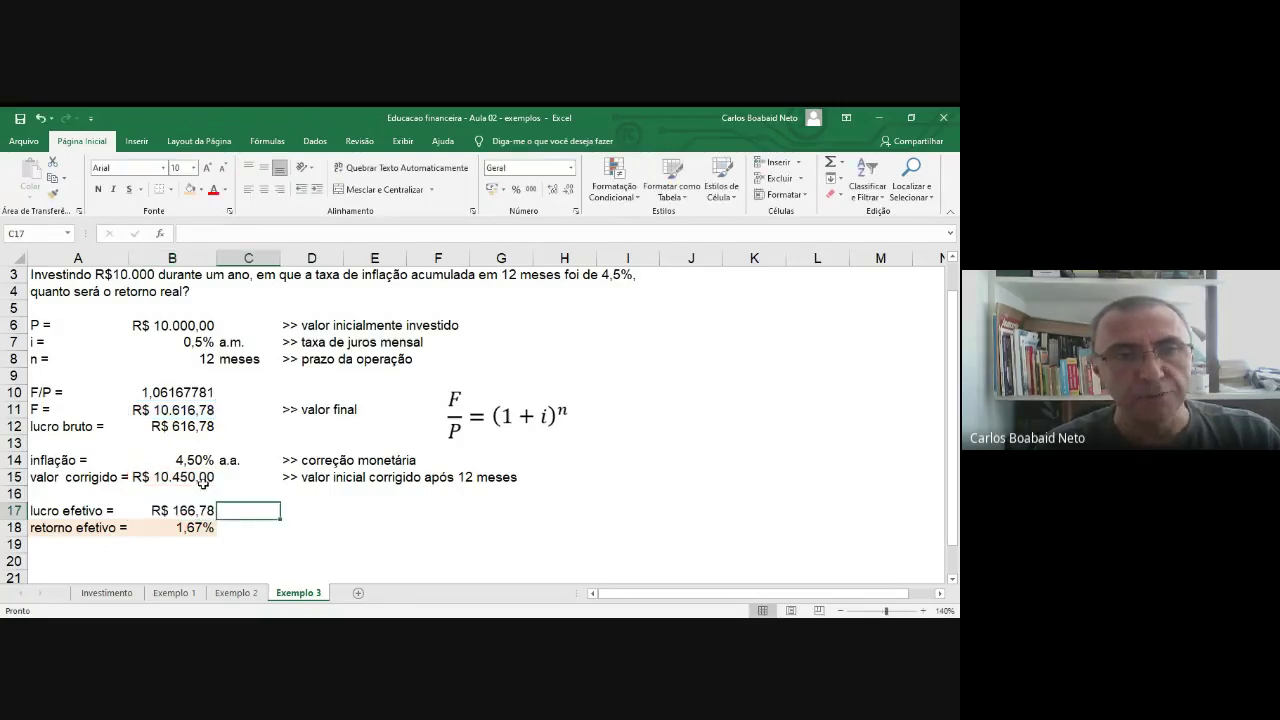
Step: Compare the lucro efetivo in B17 with the lucro bruto, final value F, initial investment P and valor corrigido
{"action": "left_click", "coordinate": [180, 508]}
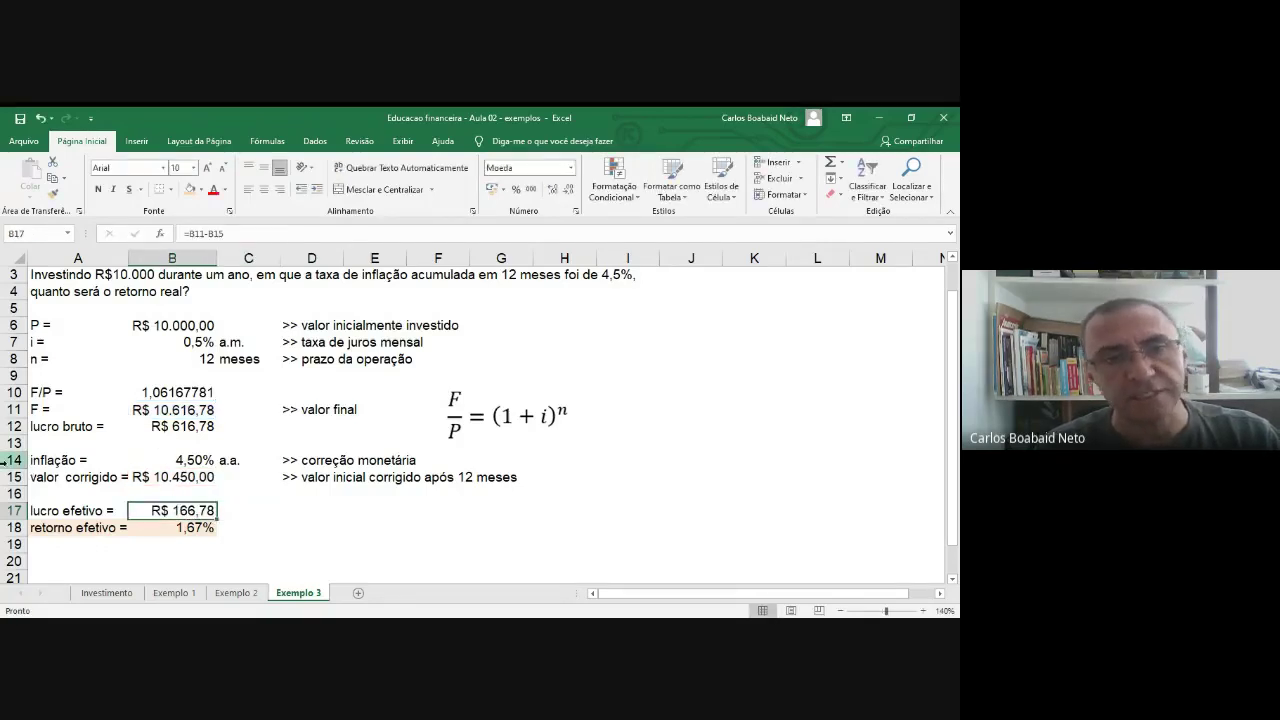
{"action": "left_click", "coordinate": [201, 425]}
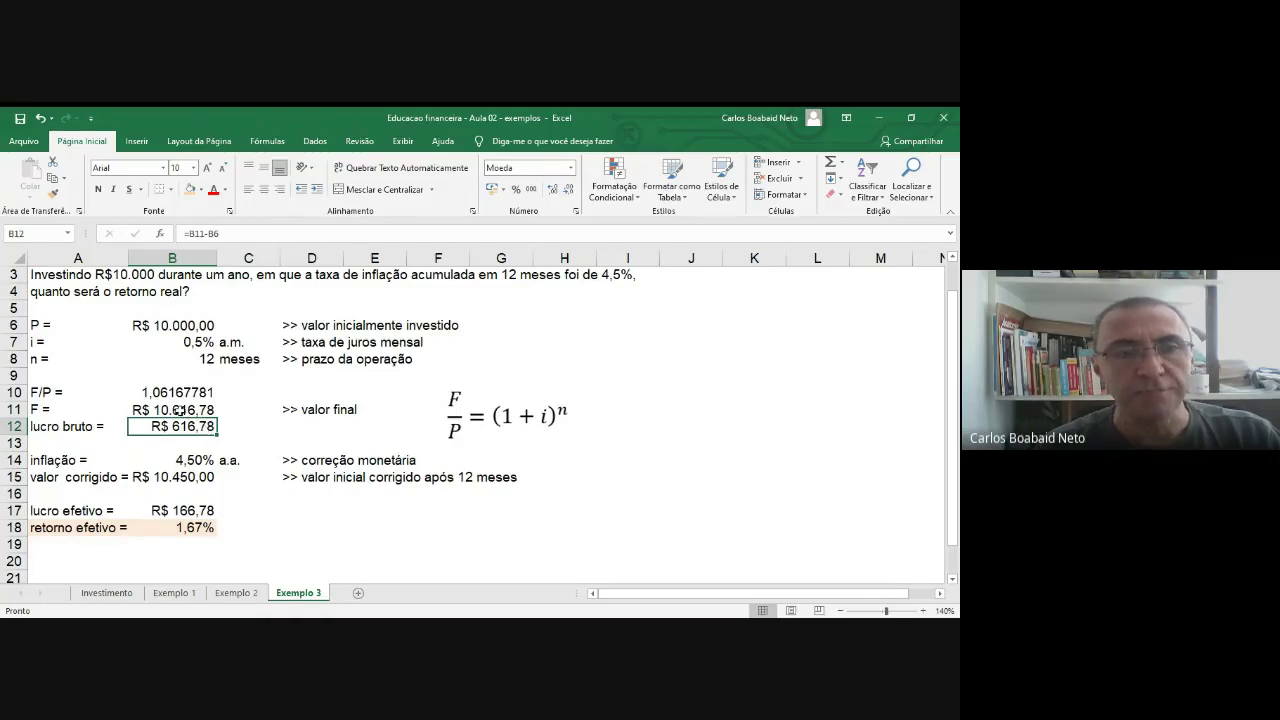
{"action": "left_click", "coordinate": [177, 411]}
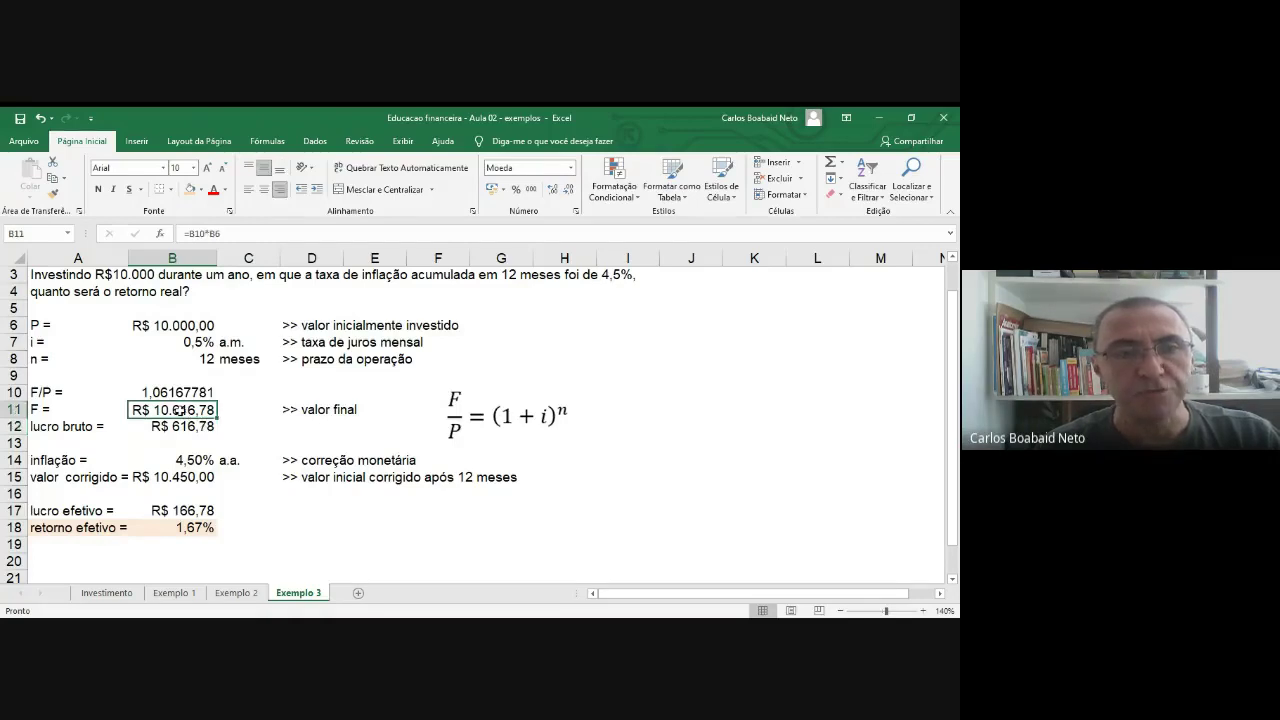
{"action": "left_click", "coordinate": [172, 328]}
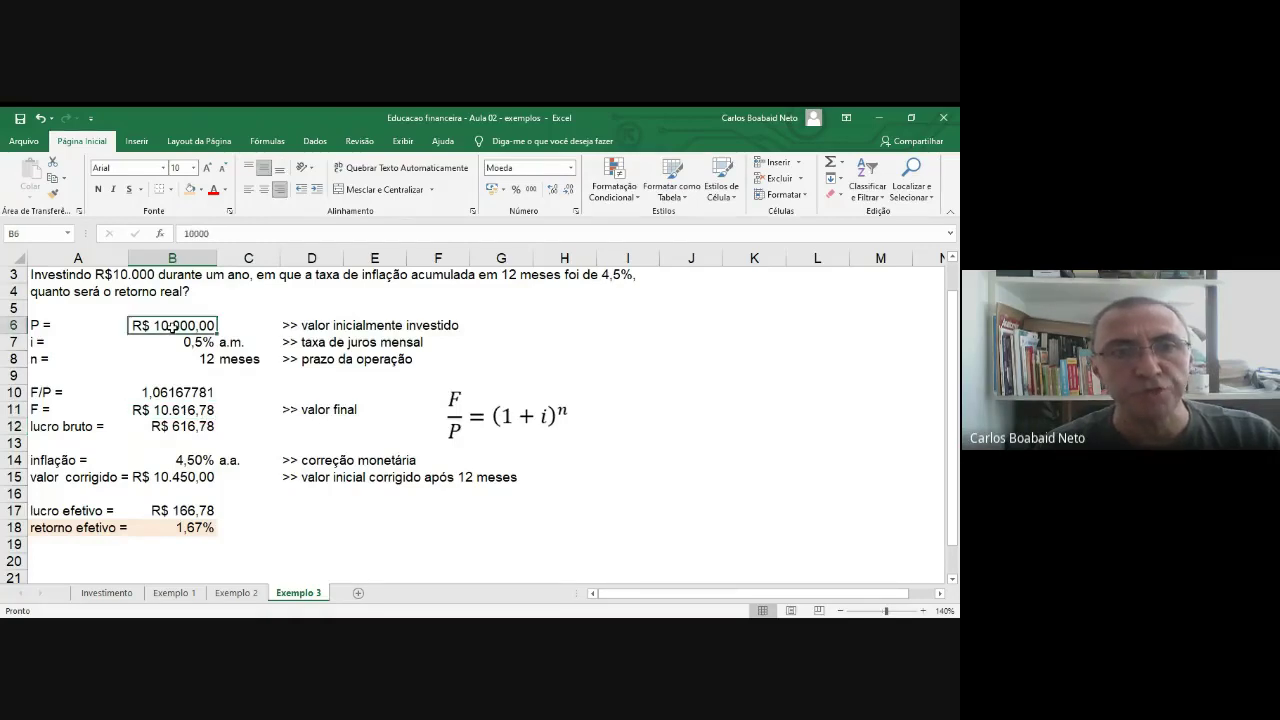
{"action": "left_click", "coordinate": [172, 482]}
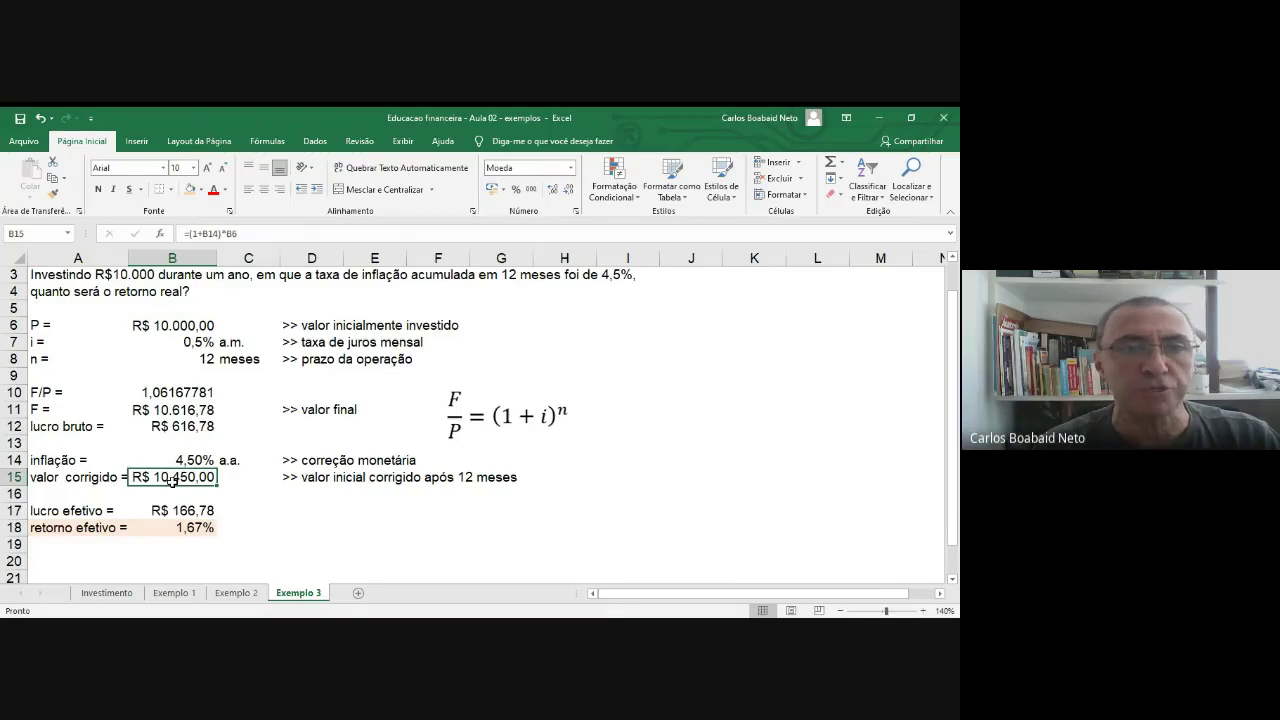
{"action": "left_click", "coordinate": [190, 512]}
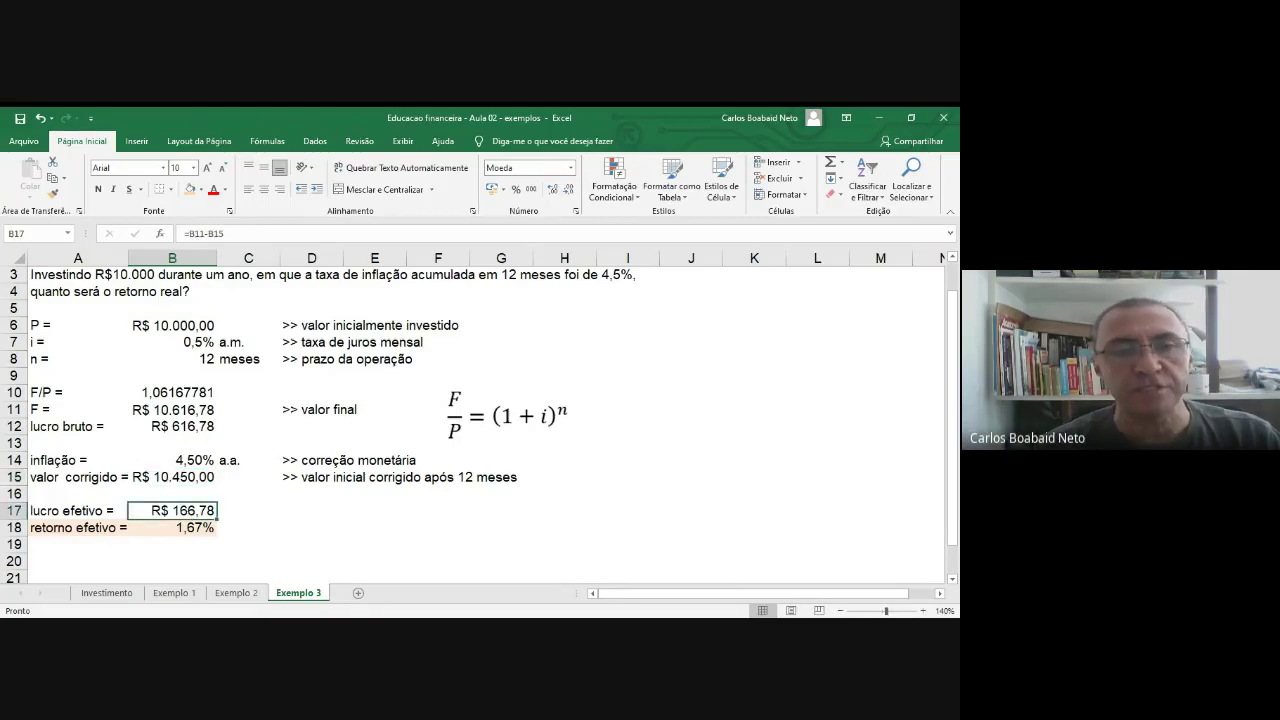
Step: Go over the retorno efetivo formula =B17/B6 in B18 and keep it as the cell's entry
{"action": "left_click", "coordinate": [171, 527]}
{"action": "type", "text": "=B17/B6"}
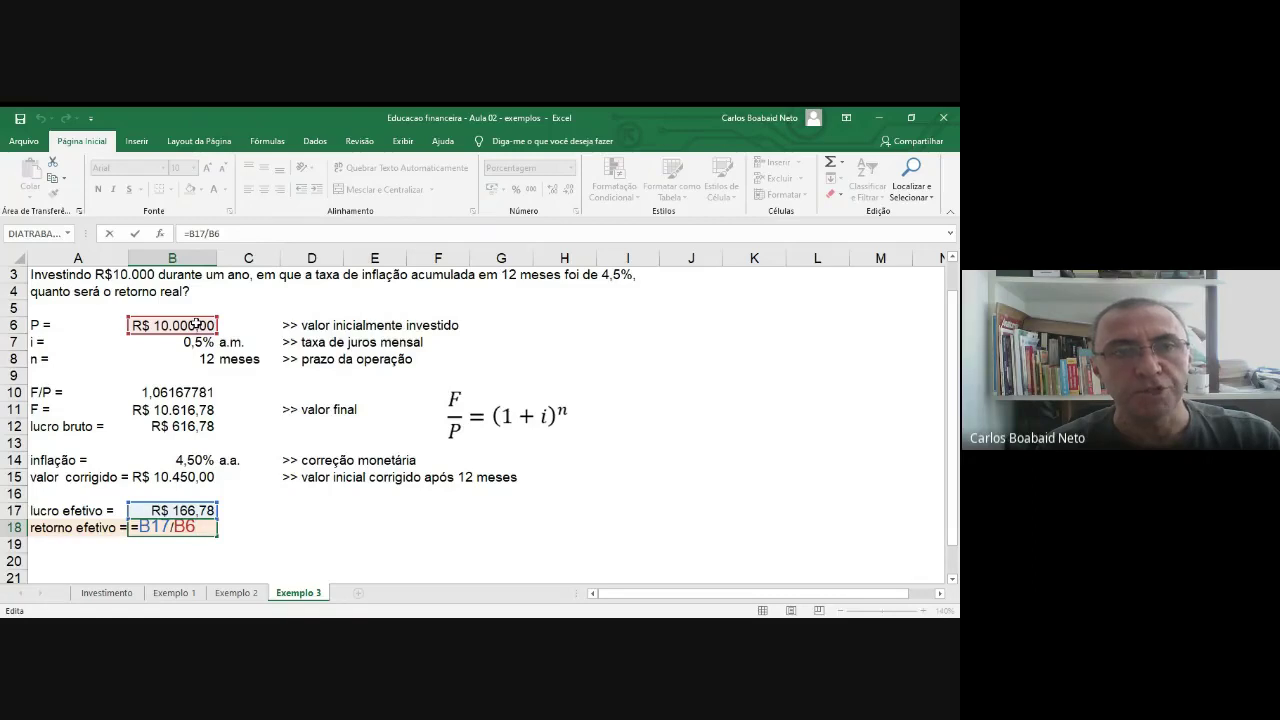
{"action": "key", "text": "ctrl+Return"}
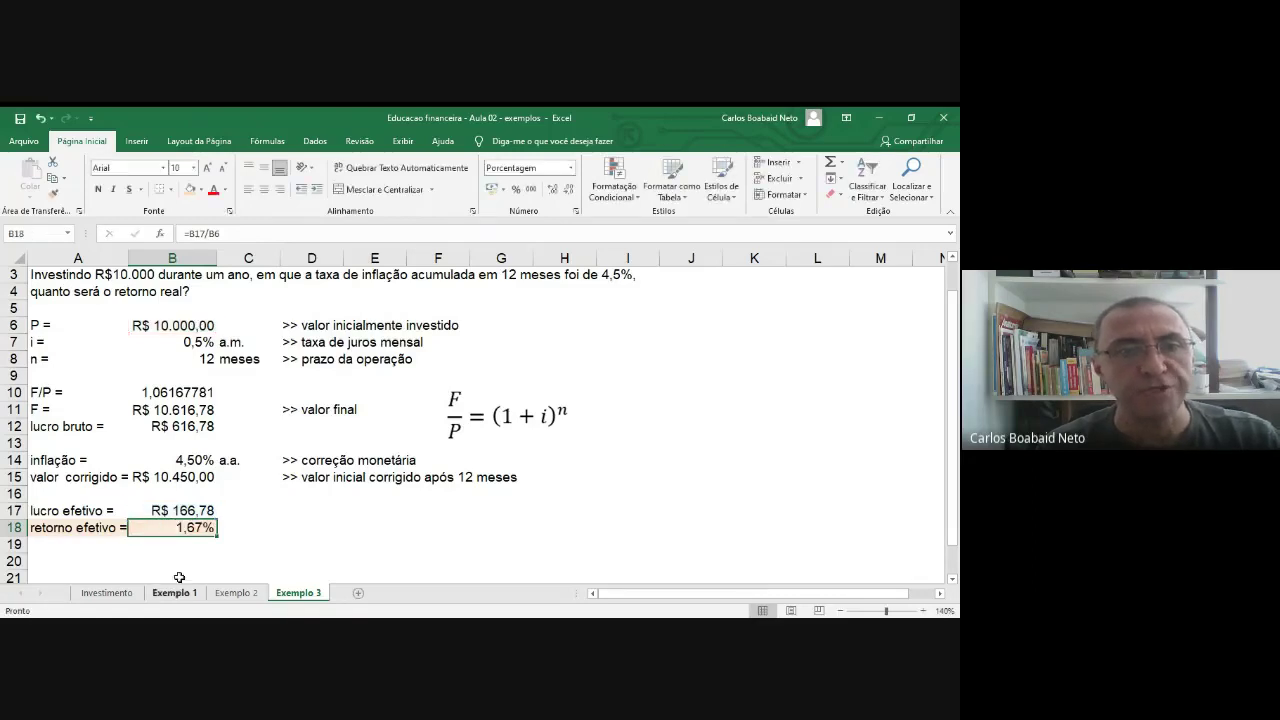
Step: Add the period unit "a.a." in C18 beside the retorno efetivo
{"action": "key", "text": "Down"}
{"action": "key", "text": "Up"}
{"action": "key", "text": "Right"}
{"action": "type", "text": "a.a."}
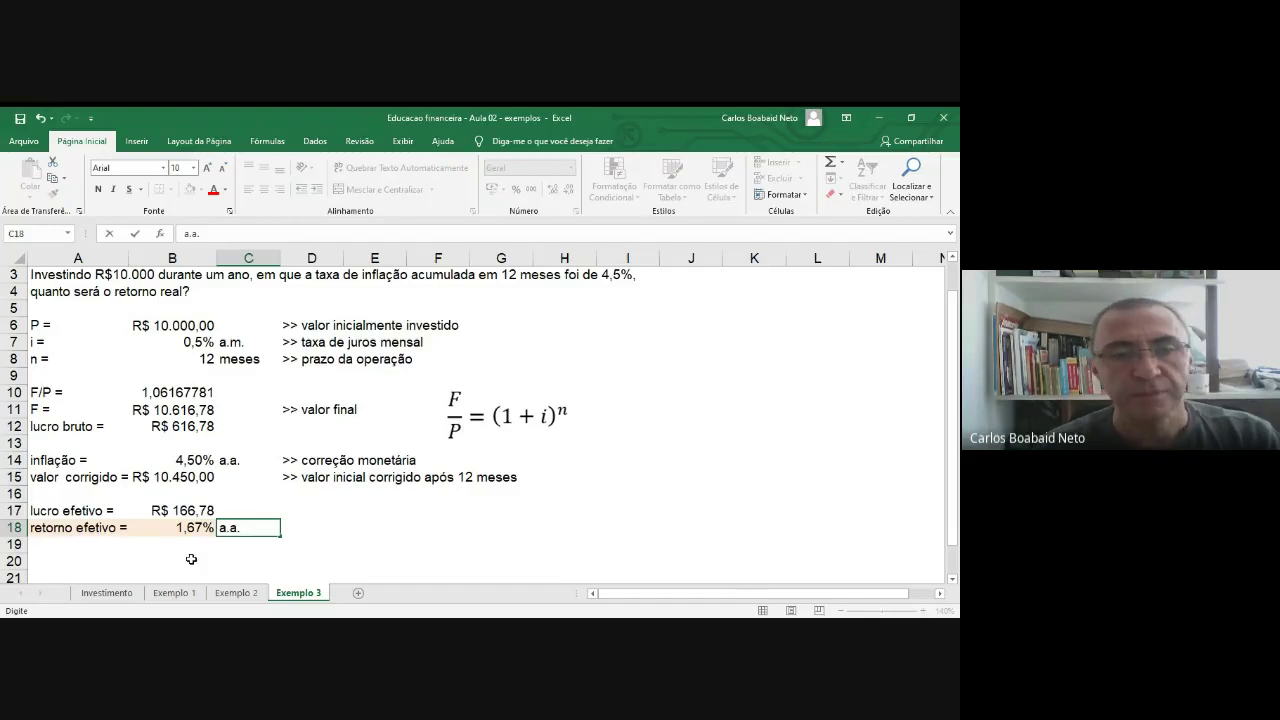
{"action": "key", "text": "Return"}
Step: Convert the annual retorno efetivo to a monthly rate in B19 with the formula =(1+B18)^(1/12)-1
{"action": "key", "text": "Left"}
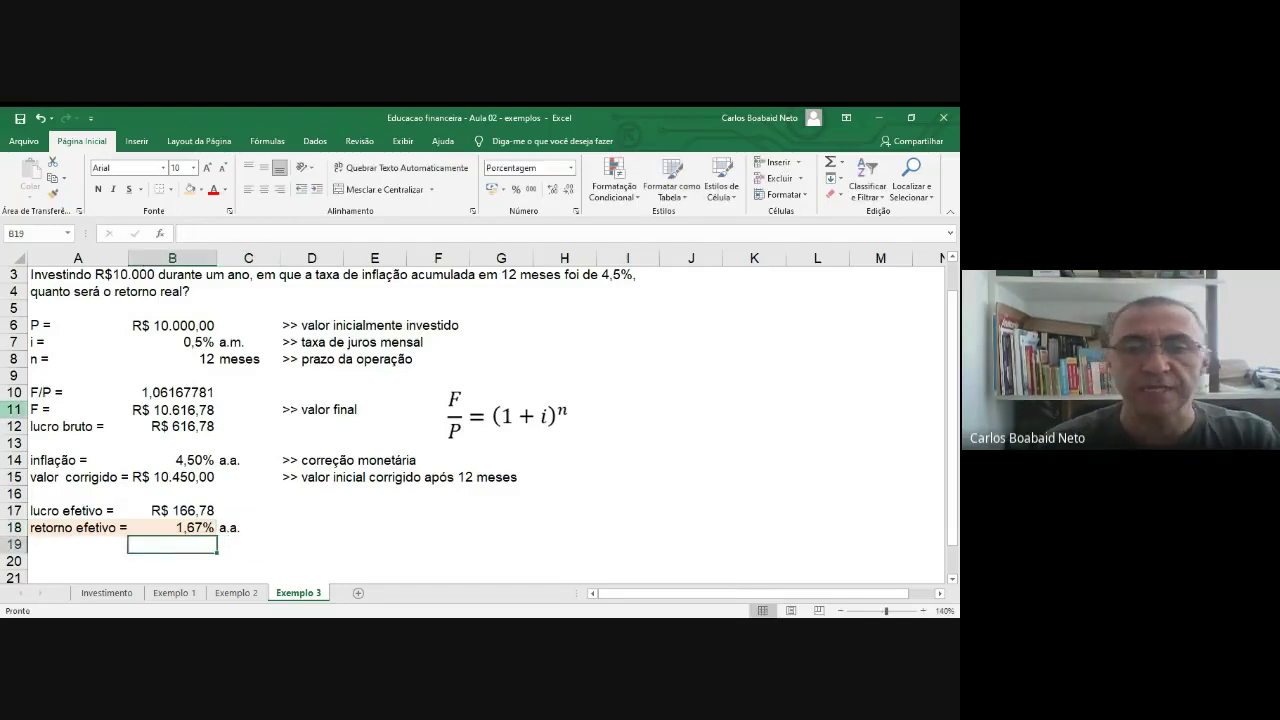
{"action": "type", "text": "=(1"}
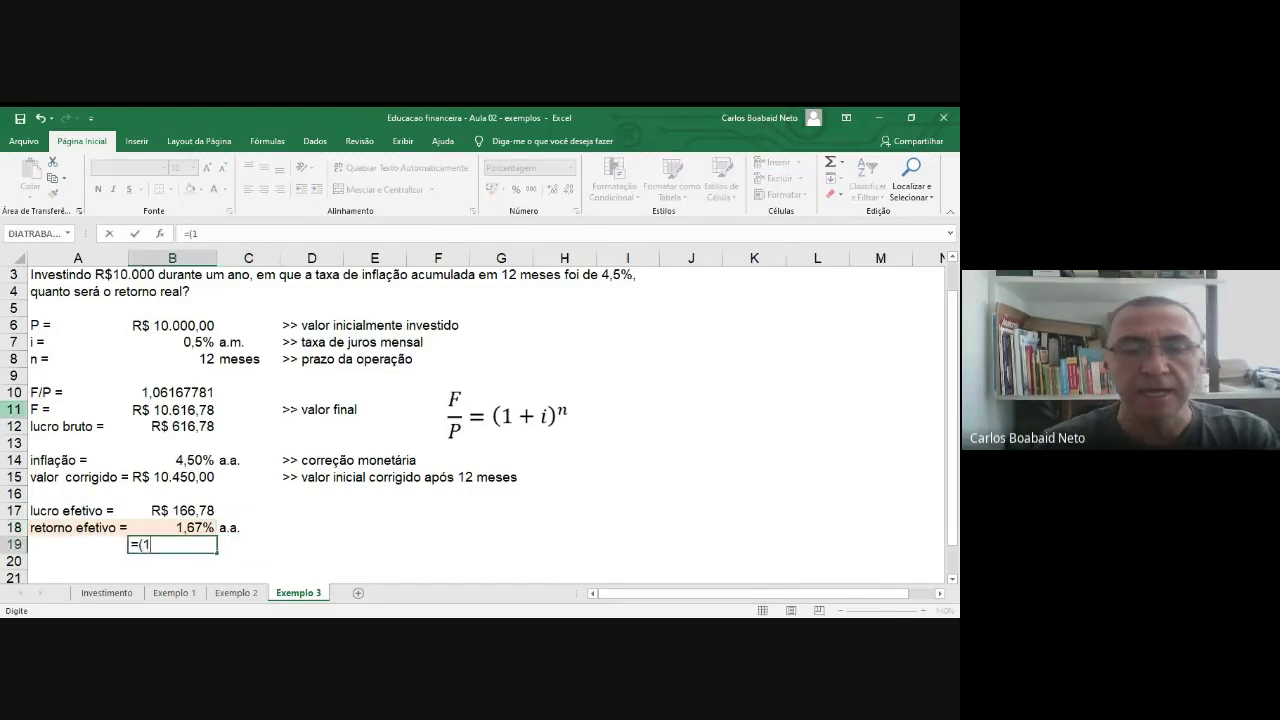
{"action": "type", "text": "+"}
{"action": "key", "text": "Up"}
{"action": "type", "text": ")"}
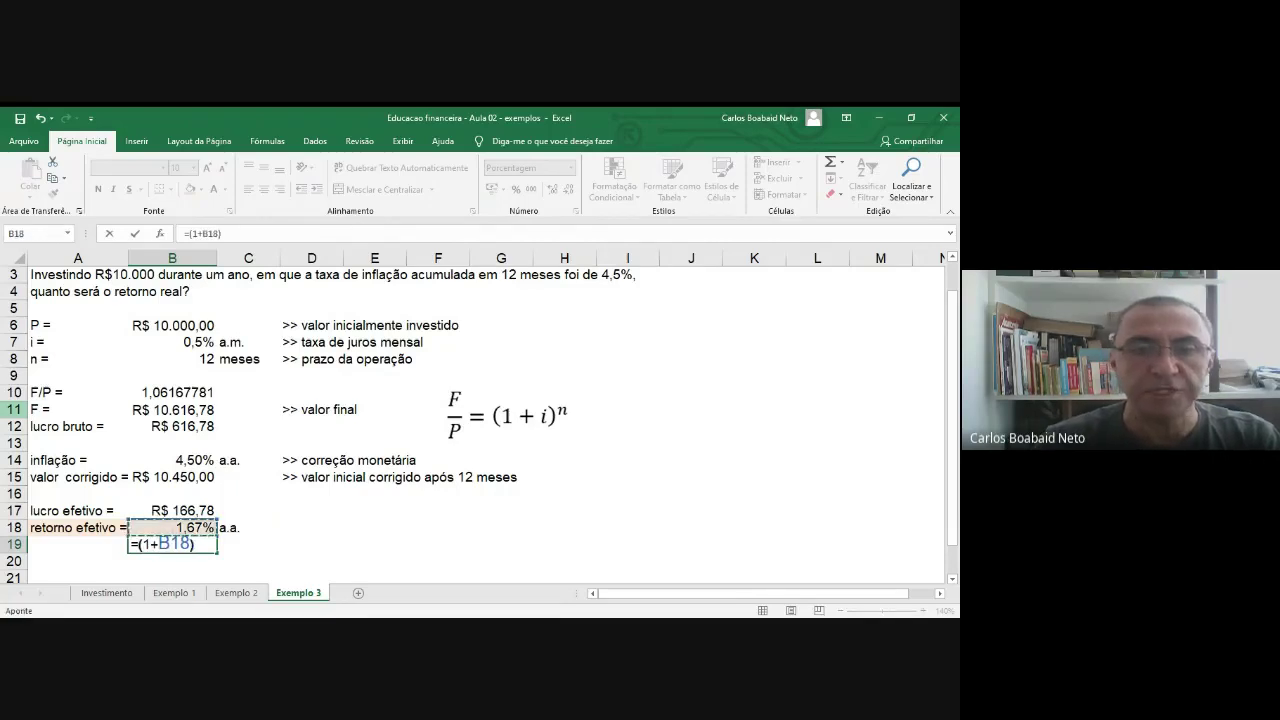
{"action": "type", "text": "^("}
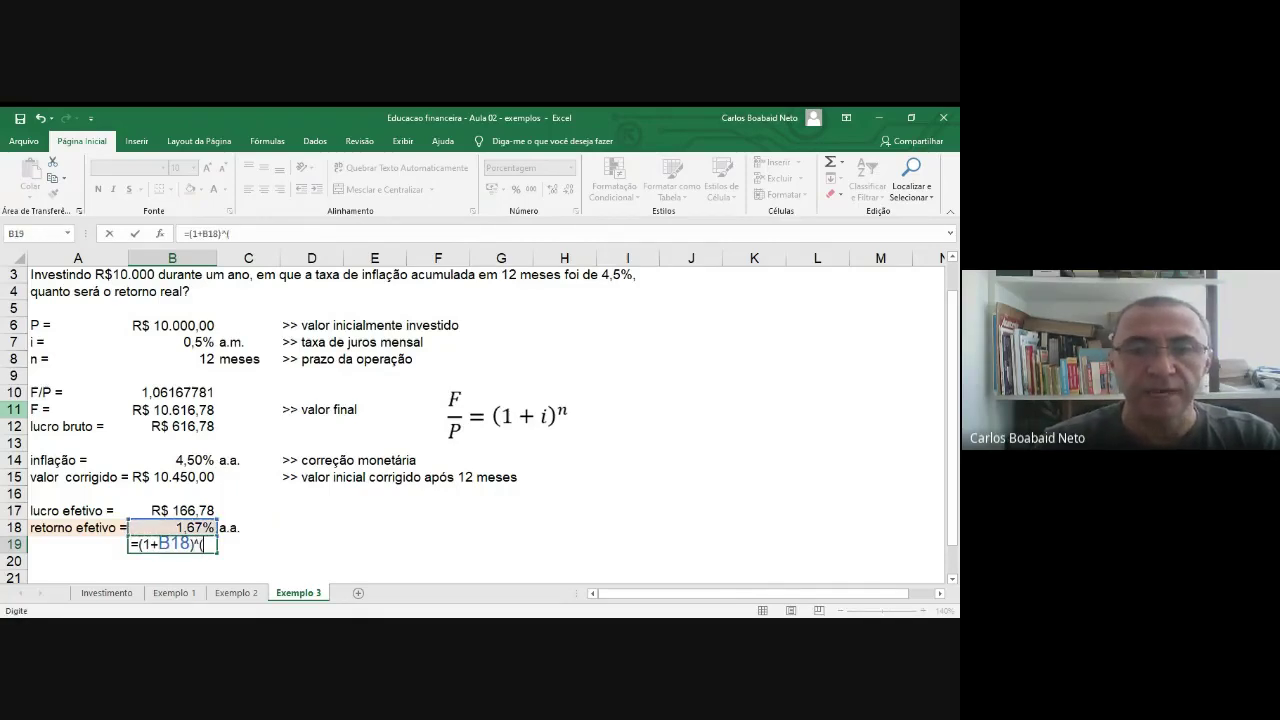
{"action": "type", "text": "1/12)"}
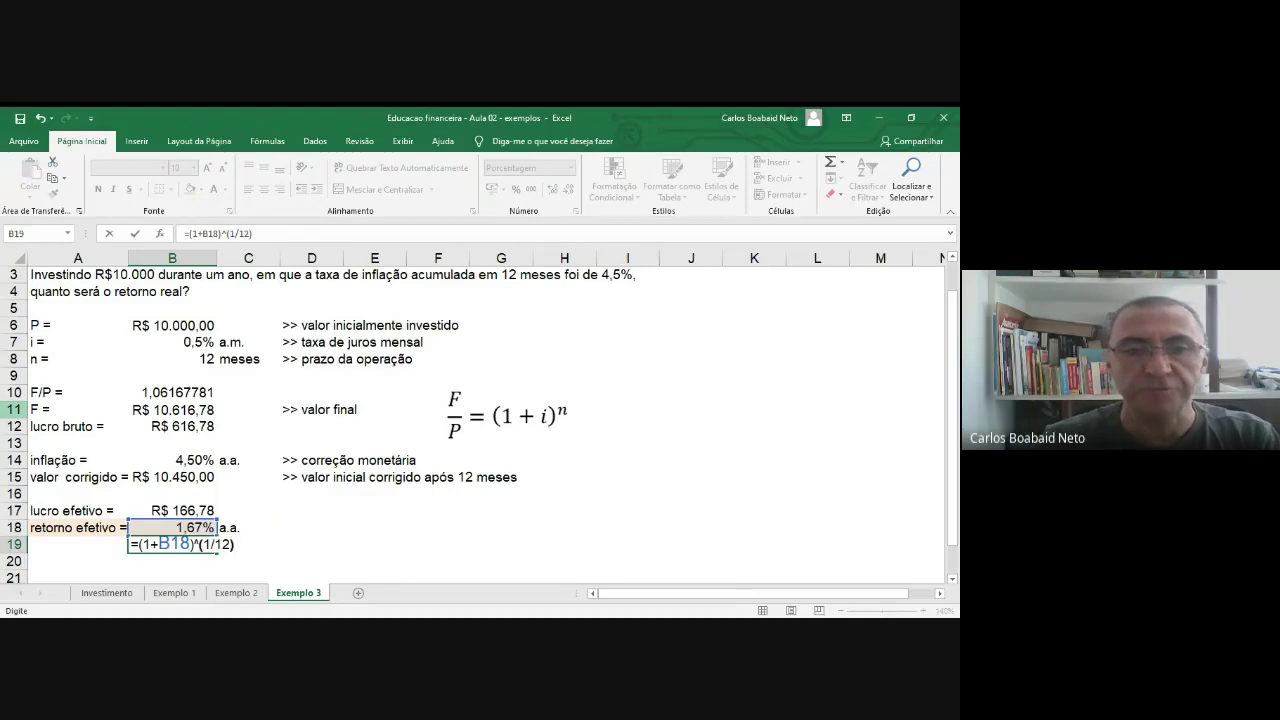
{"action": "type", "text": "-1"}
{"action": "key", "text": "Return"}
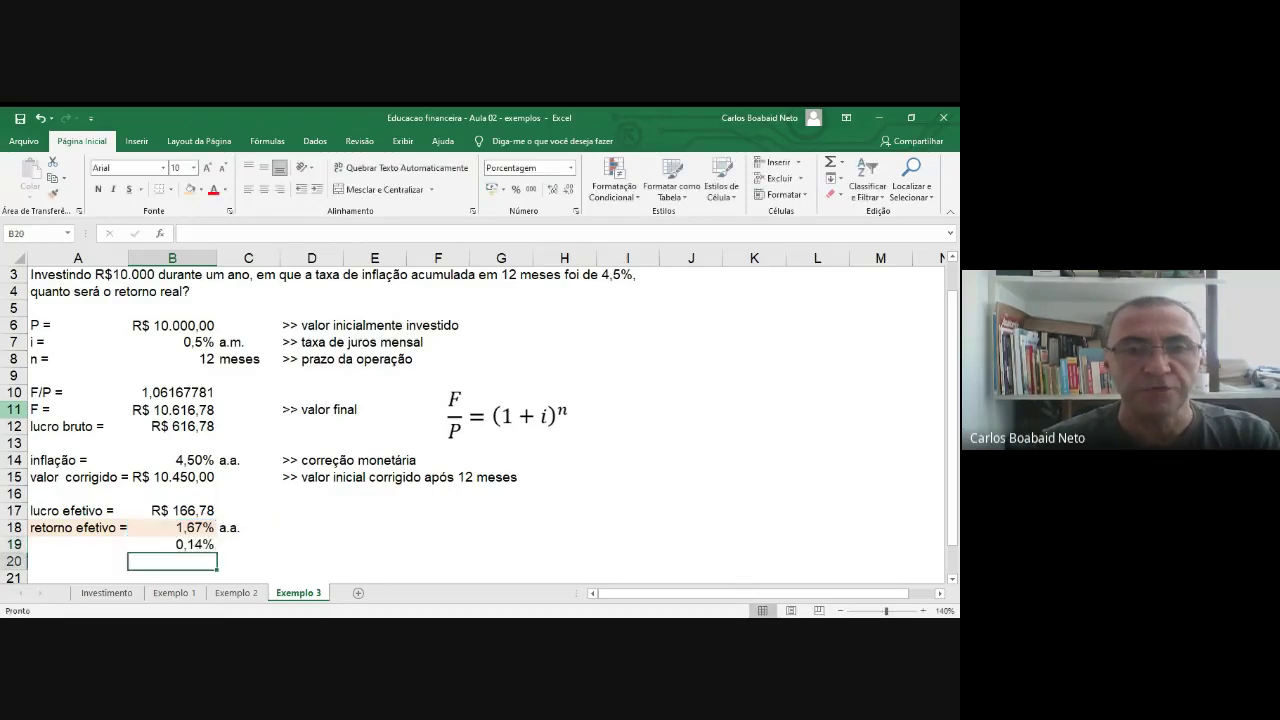
Step: Add the period unit "a.m." in C19 beside the monthly return
{"action": "key", "text": "Up"}
{"action": "key", "text": "Right"}
{"action": "type", "text": "a."}
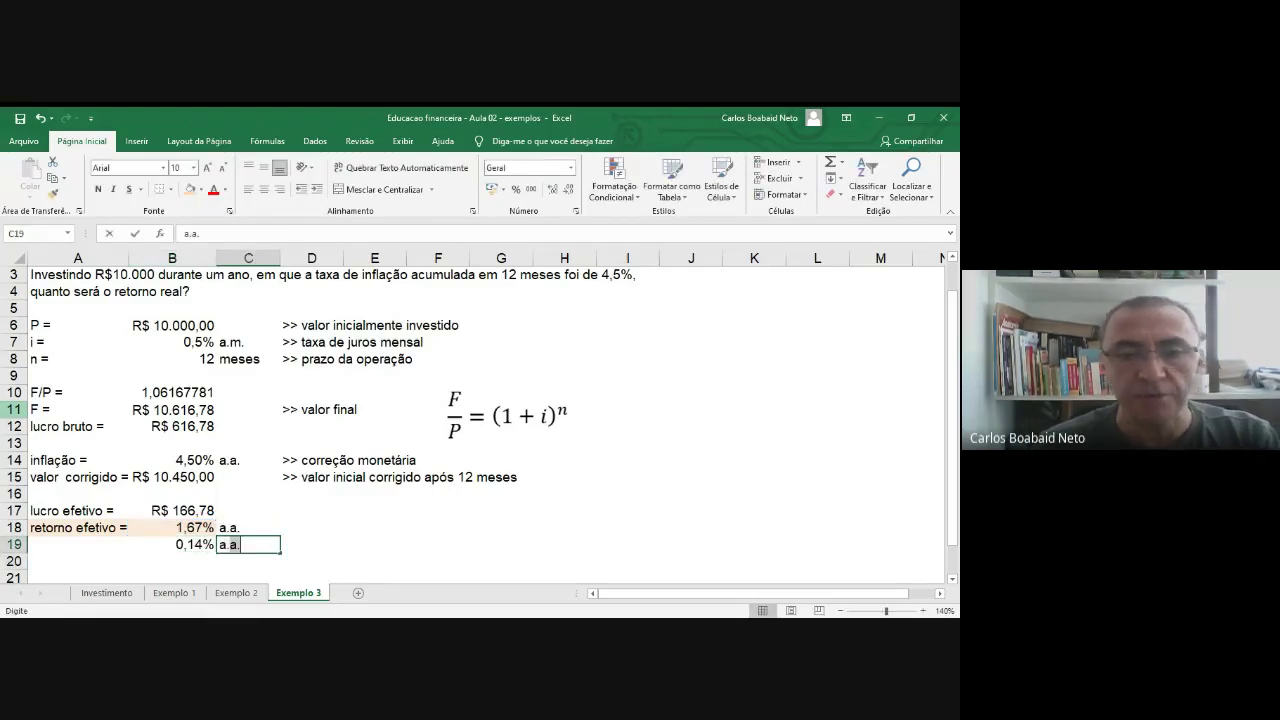
{"action": "type", "text": "m."}
{"action": "key", "text": "Return"}
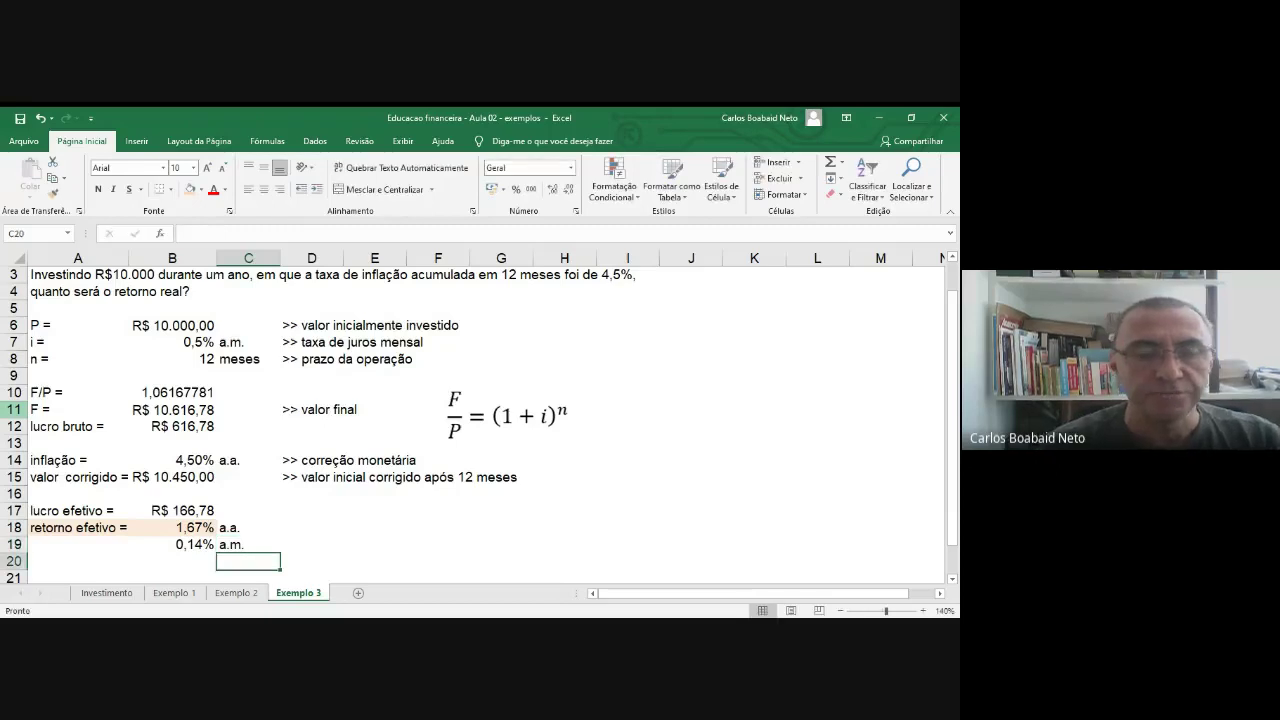
Step: Compare the monthly effective return and its unit in row 19 with the monthly interest rate in row 7
{"action": "key", "text": "Up"}
{"action": "key", "text": "Left"}
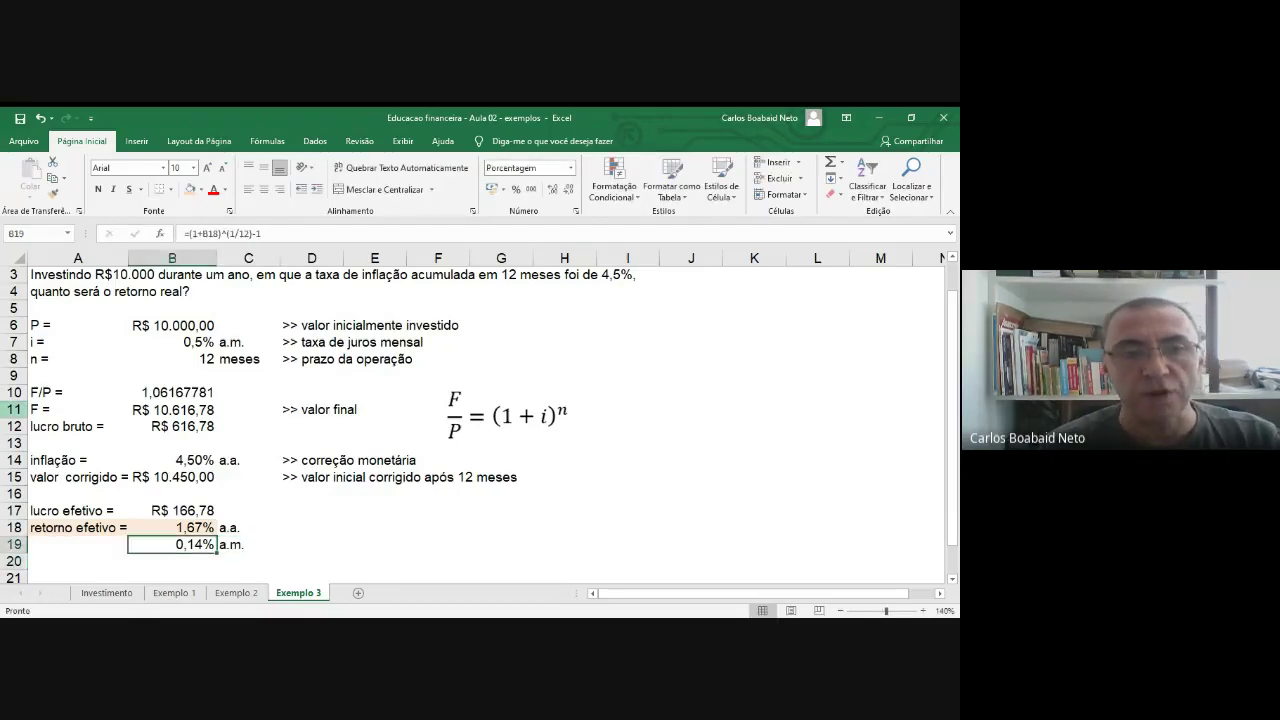
{"action": "left_click", "coordinate": [242, 548]}
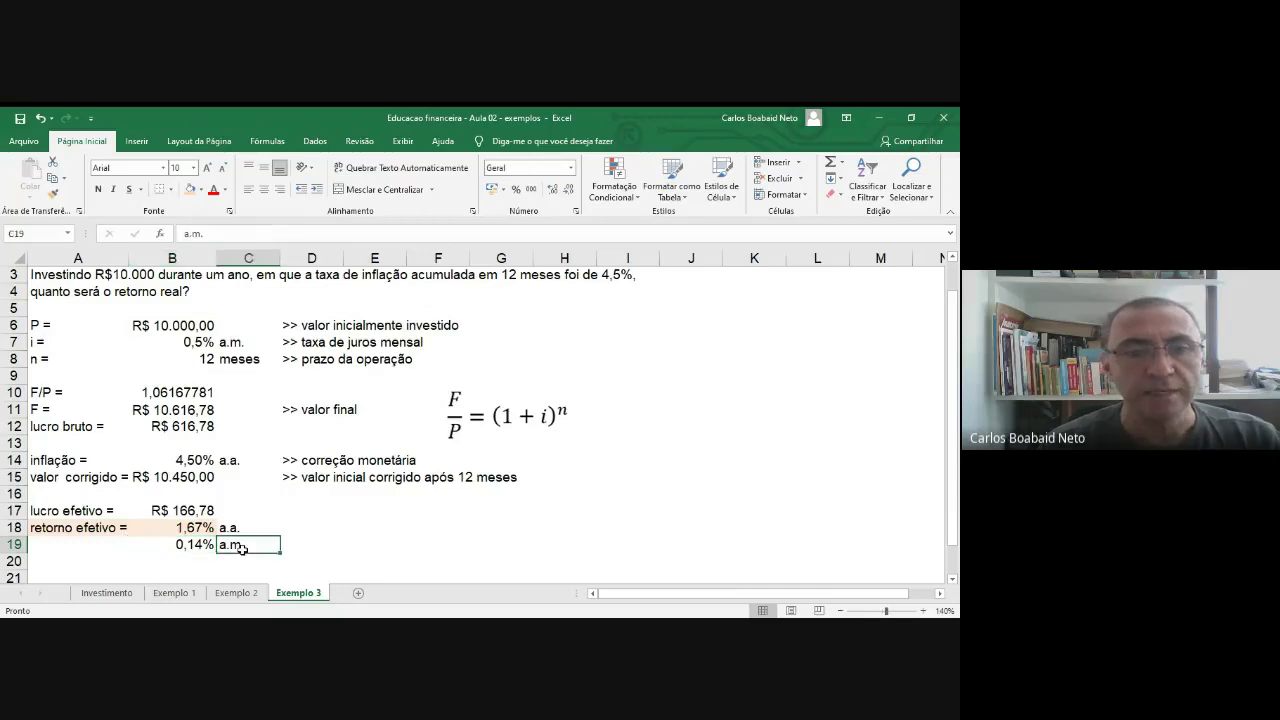
{"action": "left_click", "coordinate": [190, 344]}
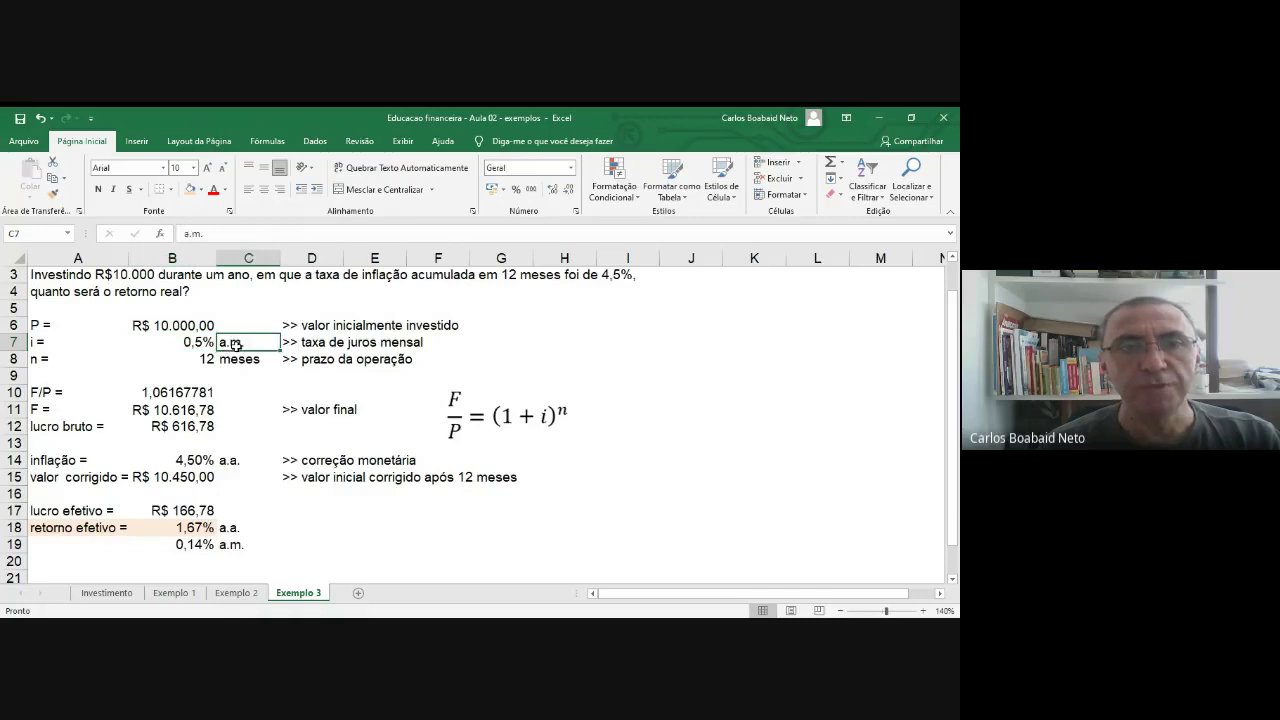
{"action": "left_click", "coordinate": [203, 345]}
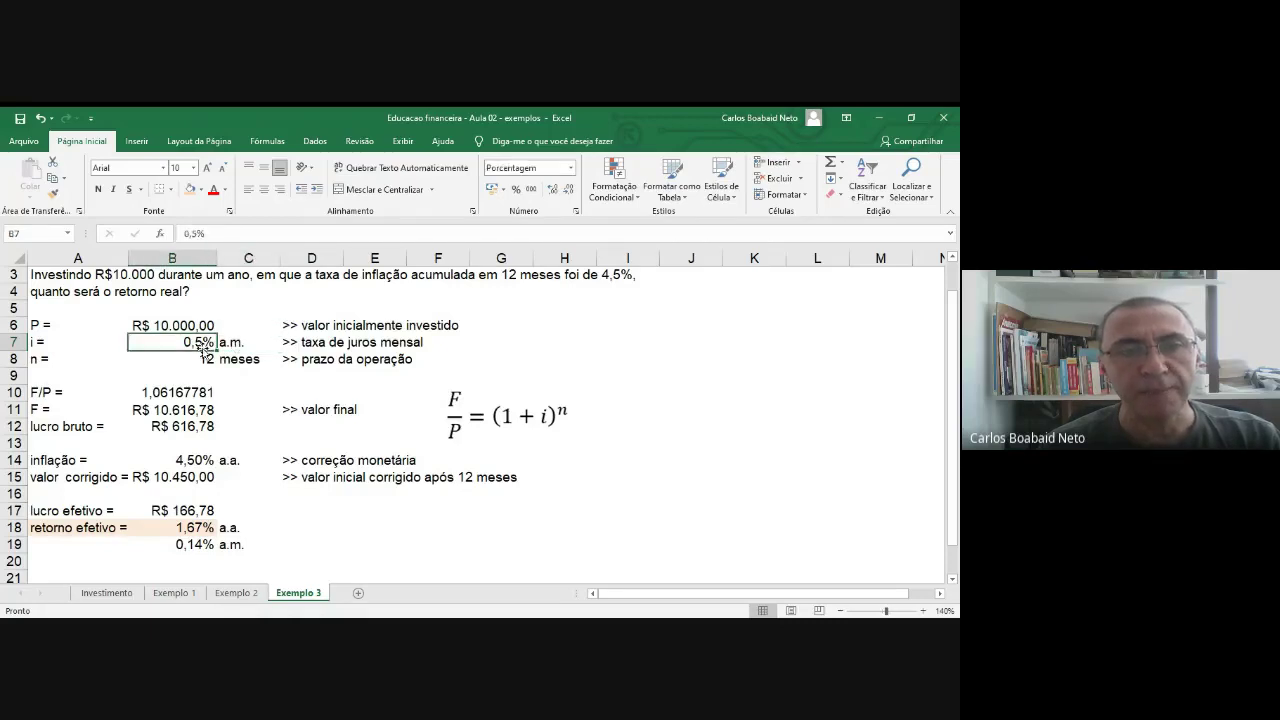
{"action": "left_click", "coordinate": [193, 544]}
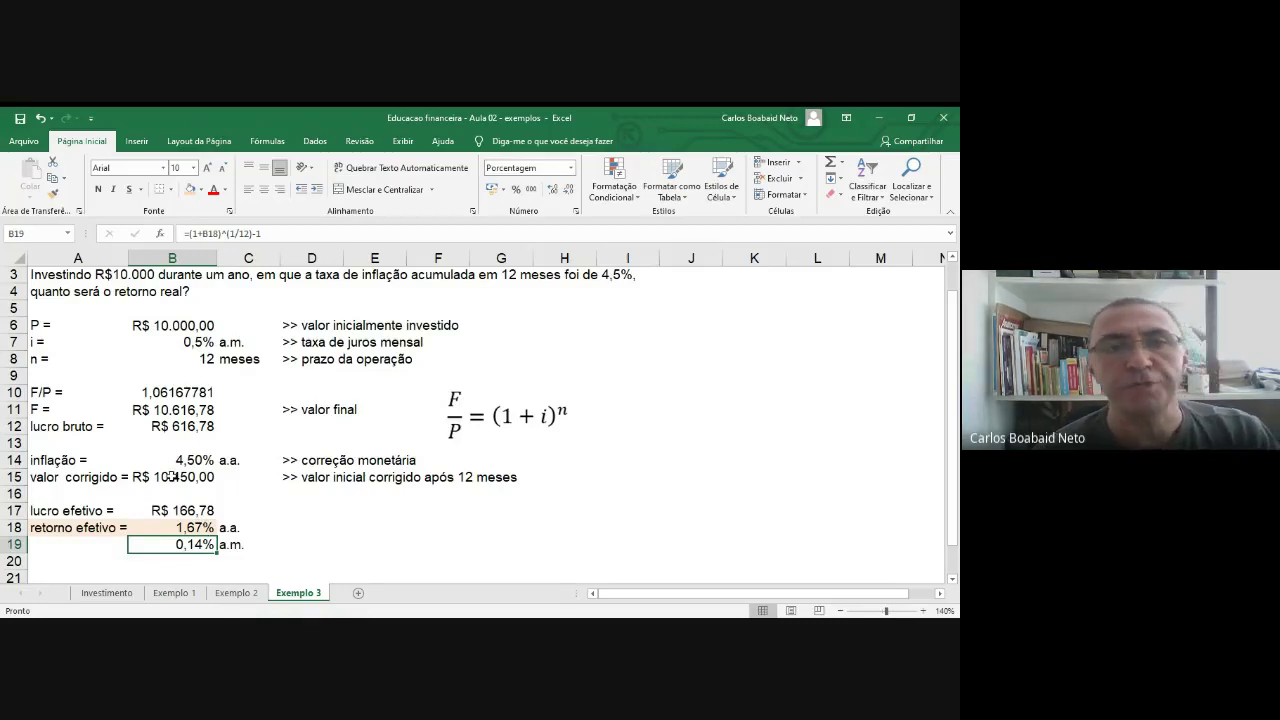
{"action": "key", "text": "alt+Tab"}
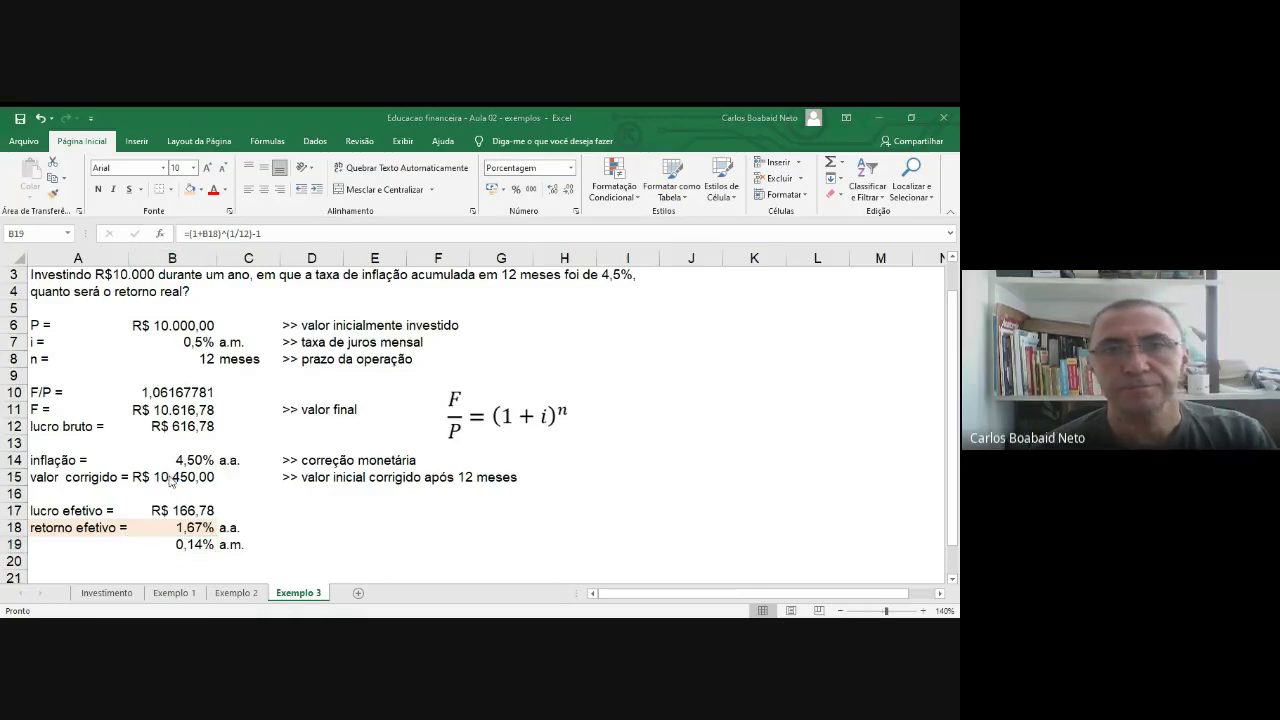
{"action": "key", "text": "alt+Tab"}
{"action": "key", "text": "alt+Tab"}
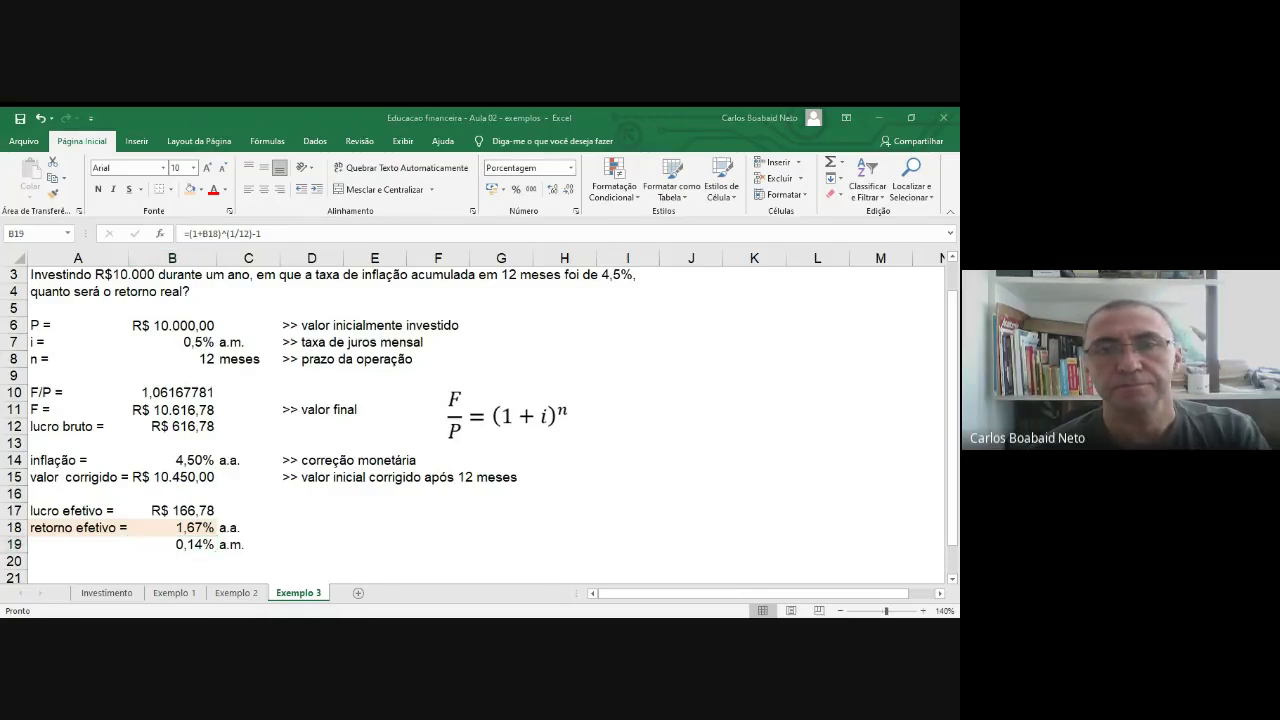